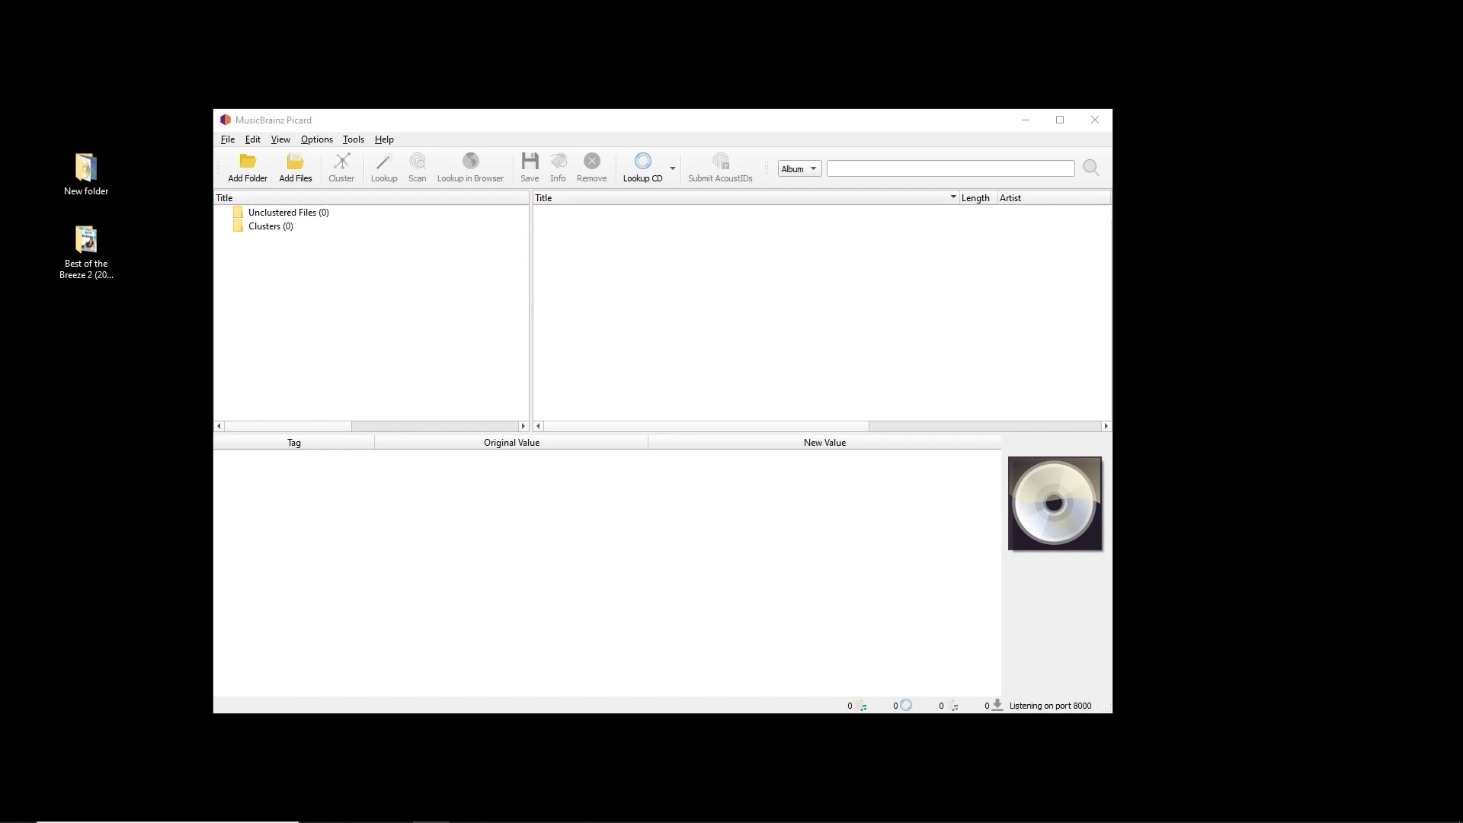
- Rename the Best of the Breeze 2 folder on the desktop as test
{"action": "left_click", "coordinate": [384, 121]}
{"action": "left_click", "coordinate": [95, 286]}
{"action": "key", "text": "F2"}
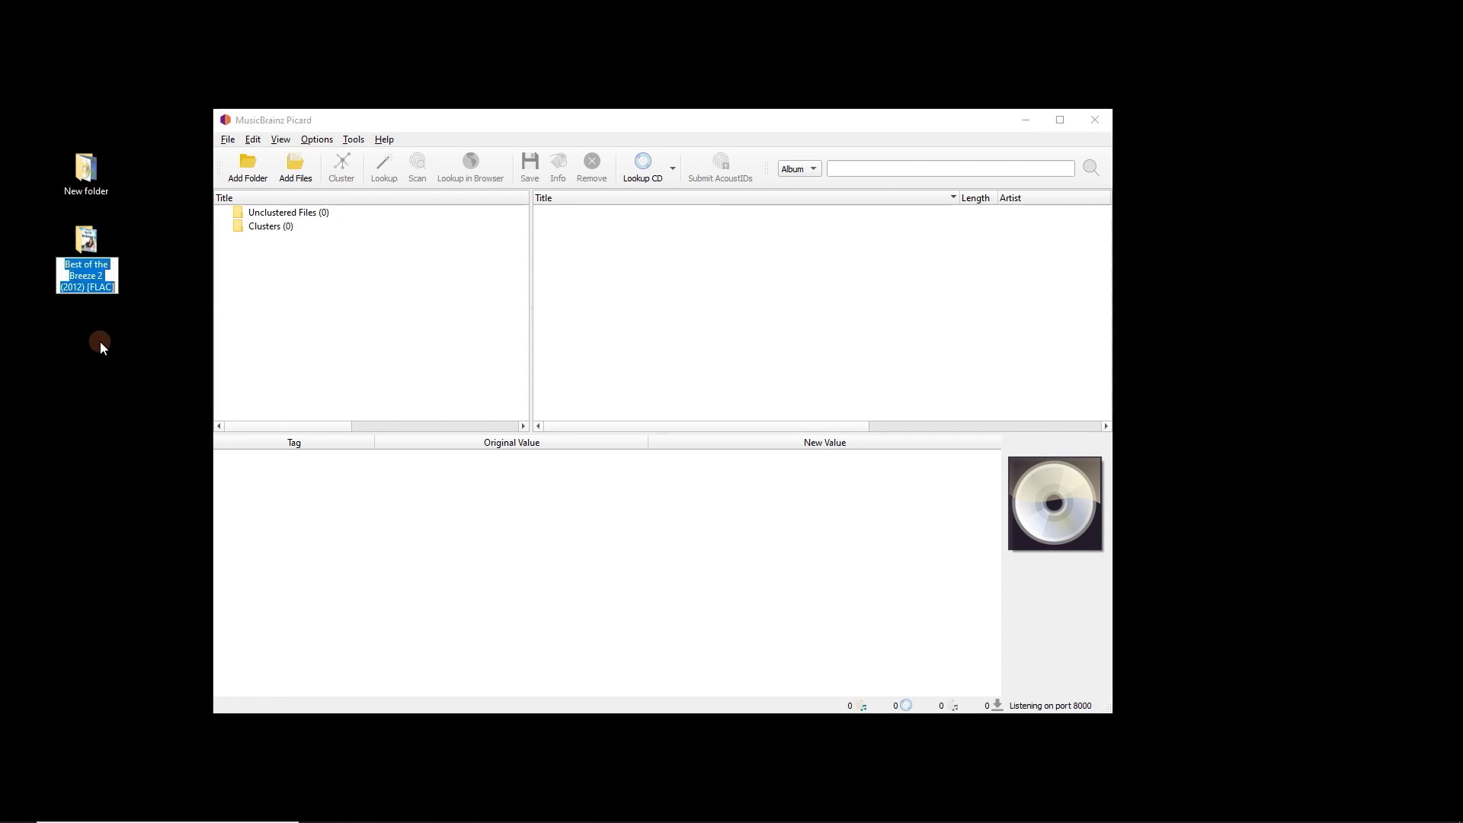
{"action": "type", "text": "test"}
{"action": "key", "text": "Return"}
{"action": "left_click", "coordinate": [118, 360]}
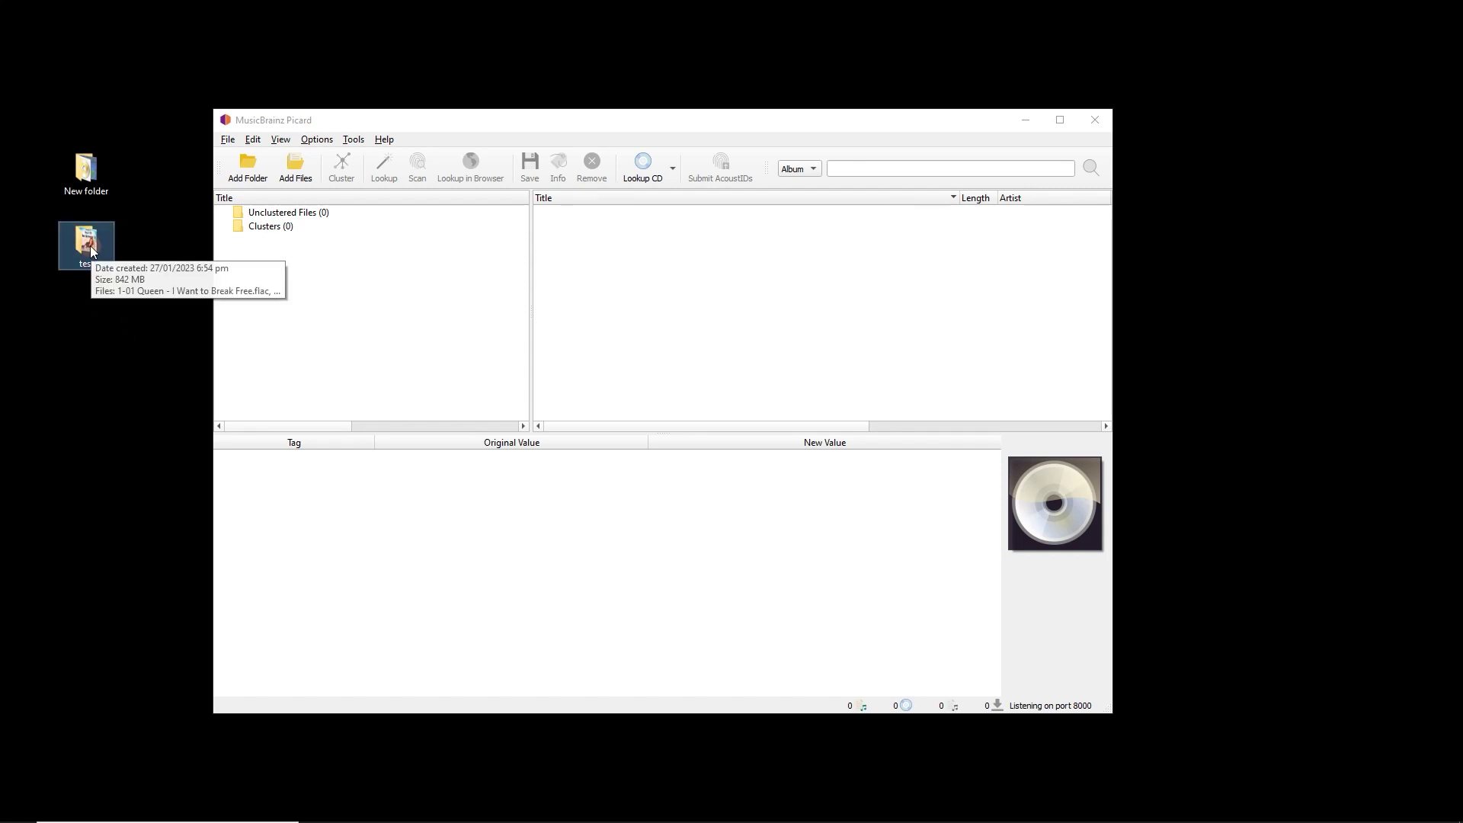
- Load the test folder from the desktop into MusicBrainz Picard and select its Best of the Breeze 2 cluster
{"action": "left_click_drag", "start_coordinate": [85, 240], "coordinate": [262, 295]}
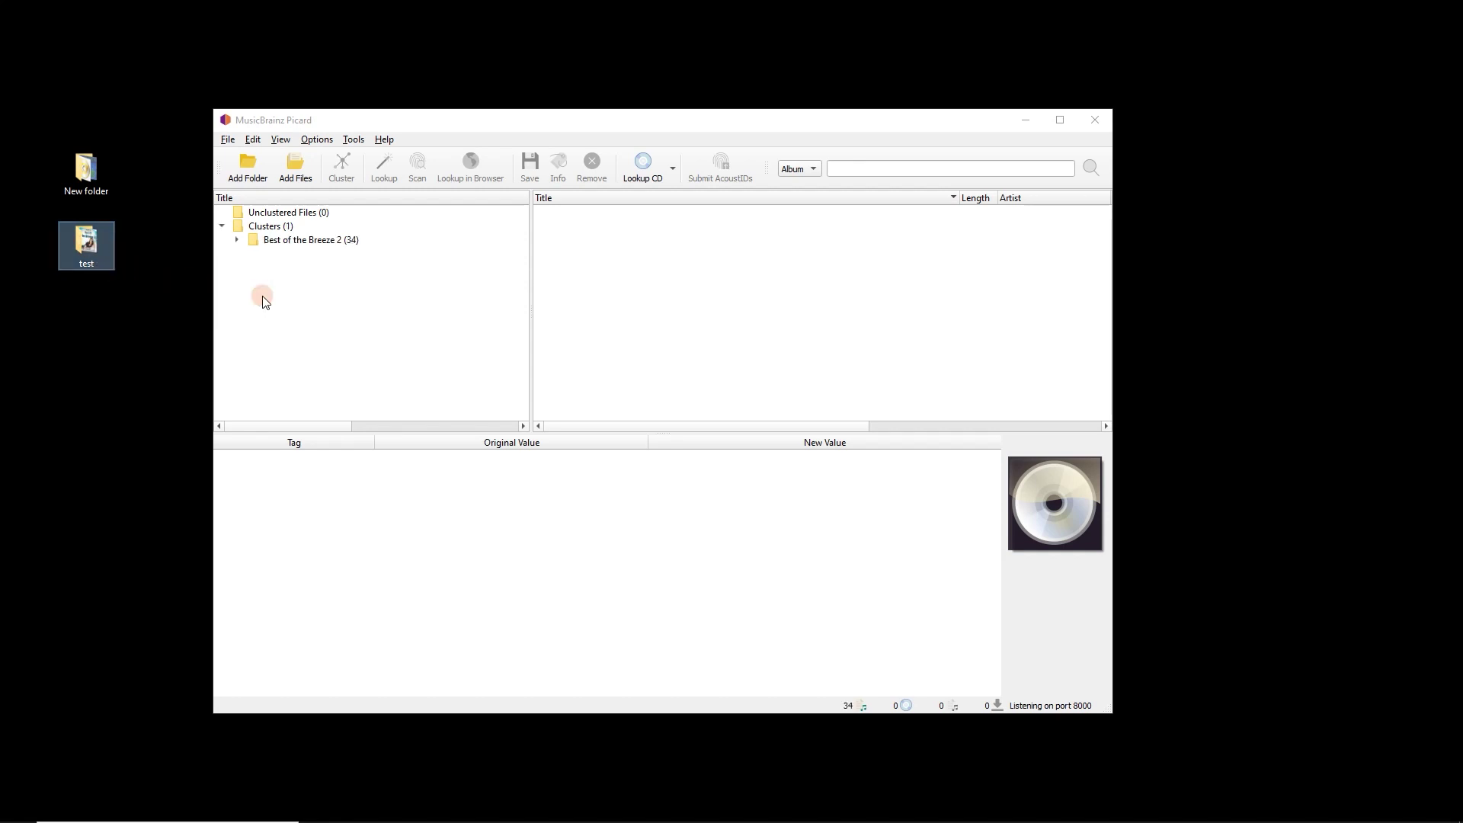
{"action": "left_click", "coordinate": [276, 242]}
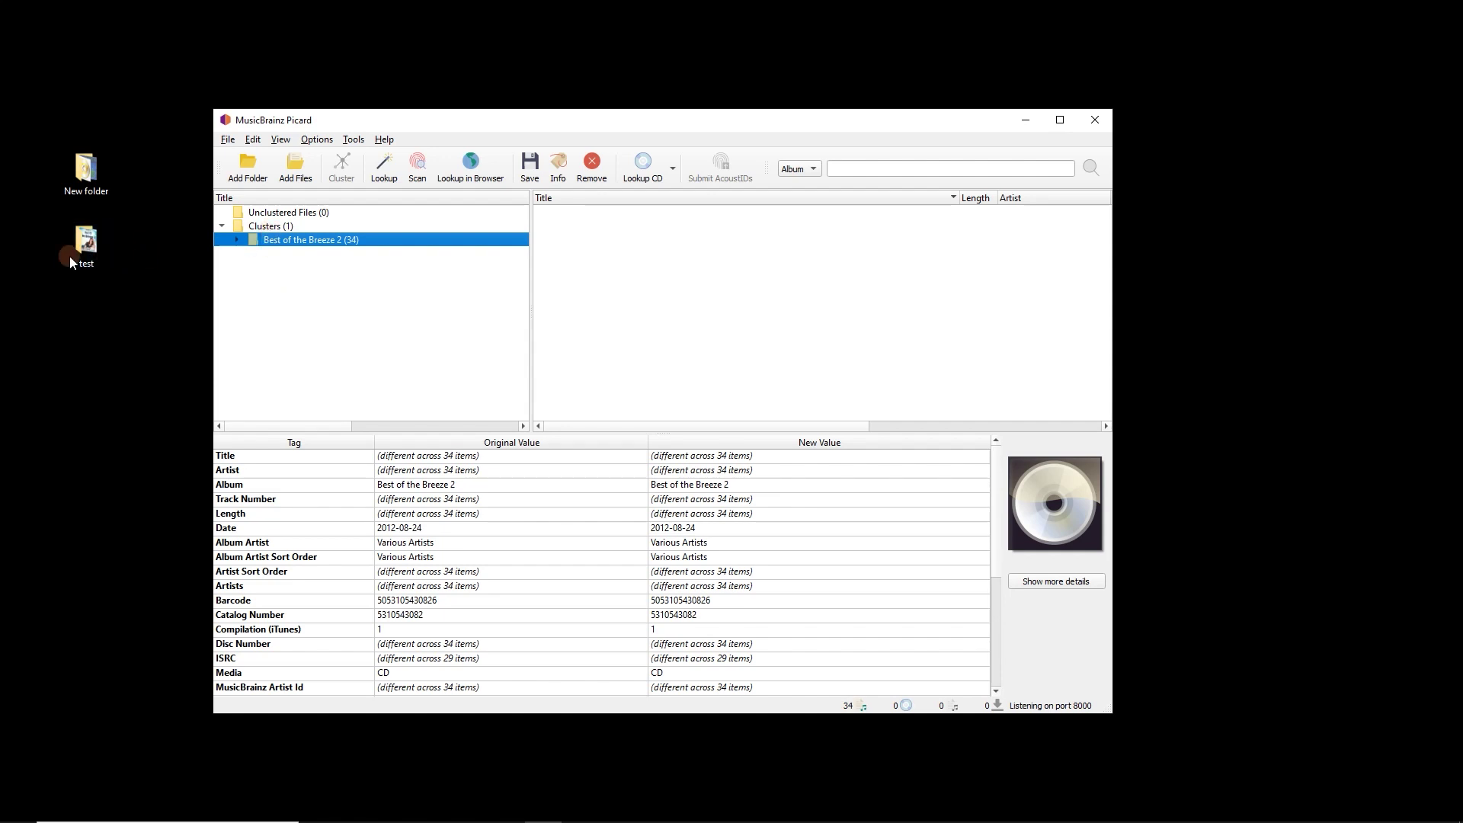
- Examine the tracks inside the Best of the Breeze 2 cluster and the tags of the track Hollywood
{"action": "left_click", "coordinate": [237, 240]}
{"action": "scroll", "coordinate": [323, 320], "scroll_direction": "down", "scroll_amount": 5}
{"action": "scroll", "coordinate": [324, 350], "scroll_direction": "up", "scroll_amount": 5}
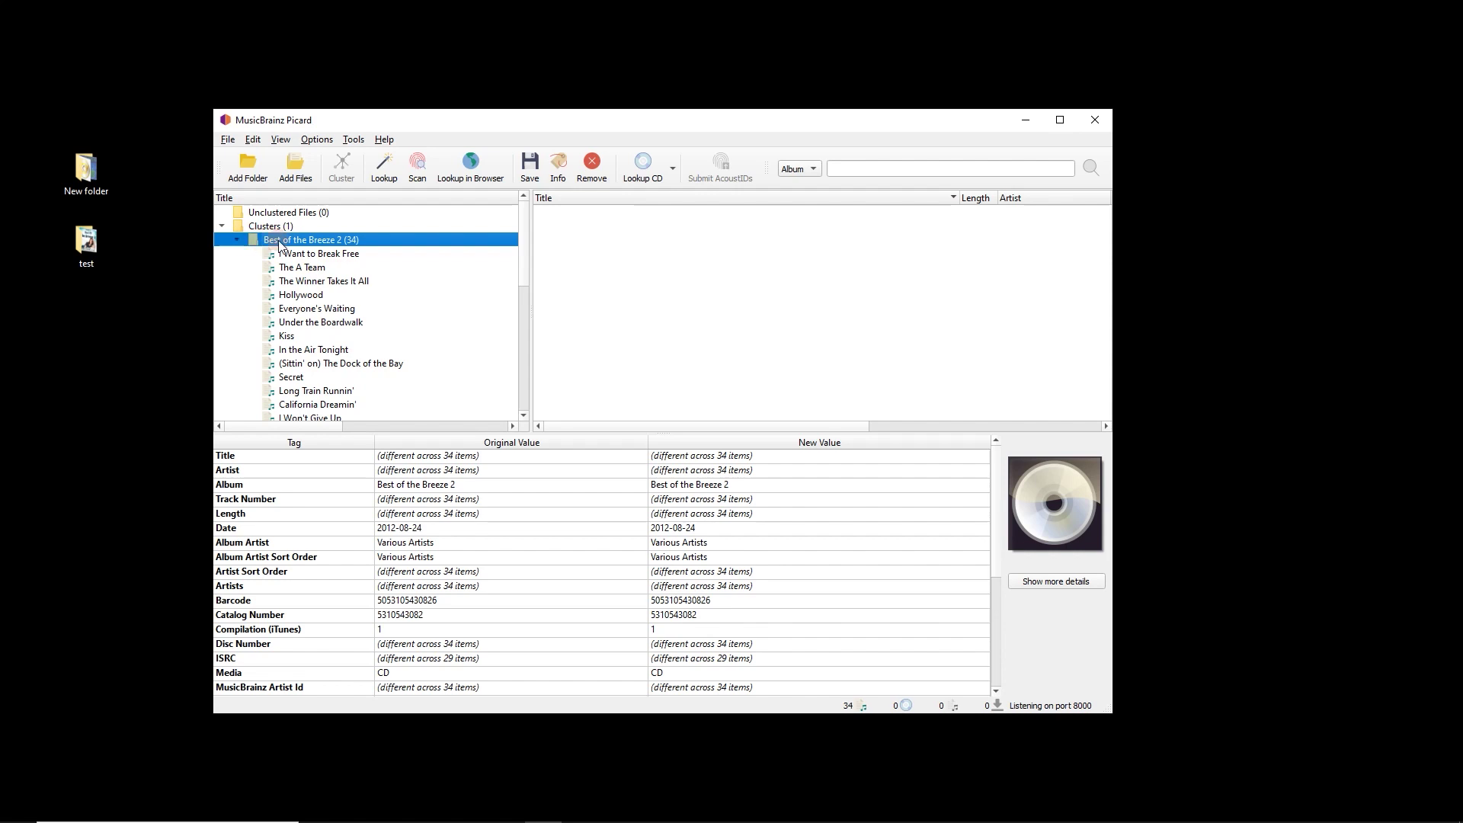
{"action": "left_click", "coordinate": [335, 296]}
{"action": "scroll", "coordinate": [501, 495], "scroll_direction": "down", "scroll_amount": 5}
{"action": "scroll", "coordinate": [506, 531], "scroll_direction": "up", "scroll_amount": 5}
{"action": "left_click", "coordinate": [401, 470]}
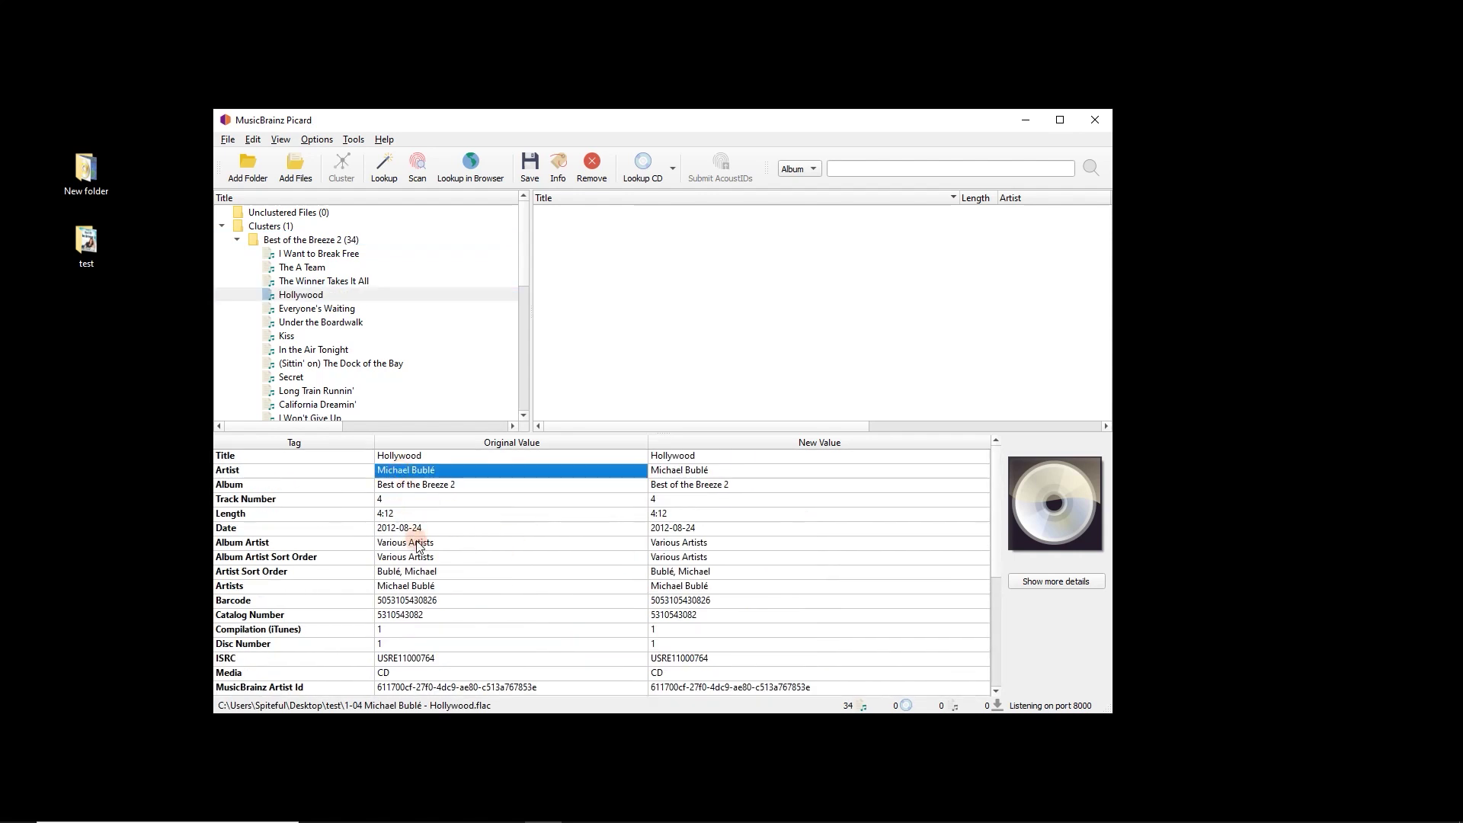
- Collapse the Best of the Breeze 2 cluster and look it up in the MusicBrainz database
{"action": "left_click", "coordinate": [237, 240]}
{"action": "left_click", "coordinate": [290, 241]}
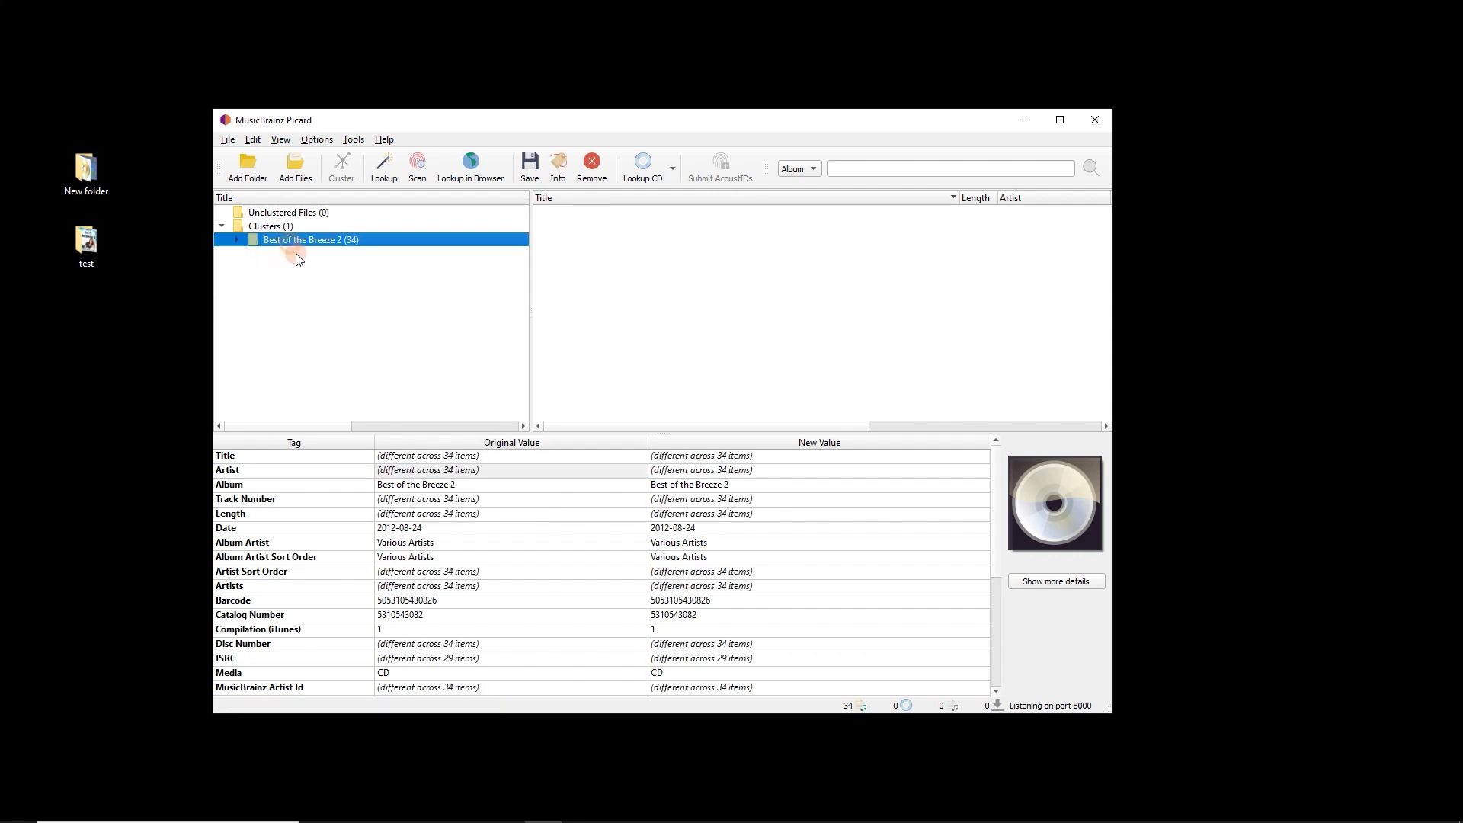
{"action": "left_click", "coordinate": [381, 277]}
{"action": "left_click", "coordinate": [346, 240]}
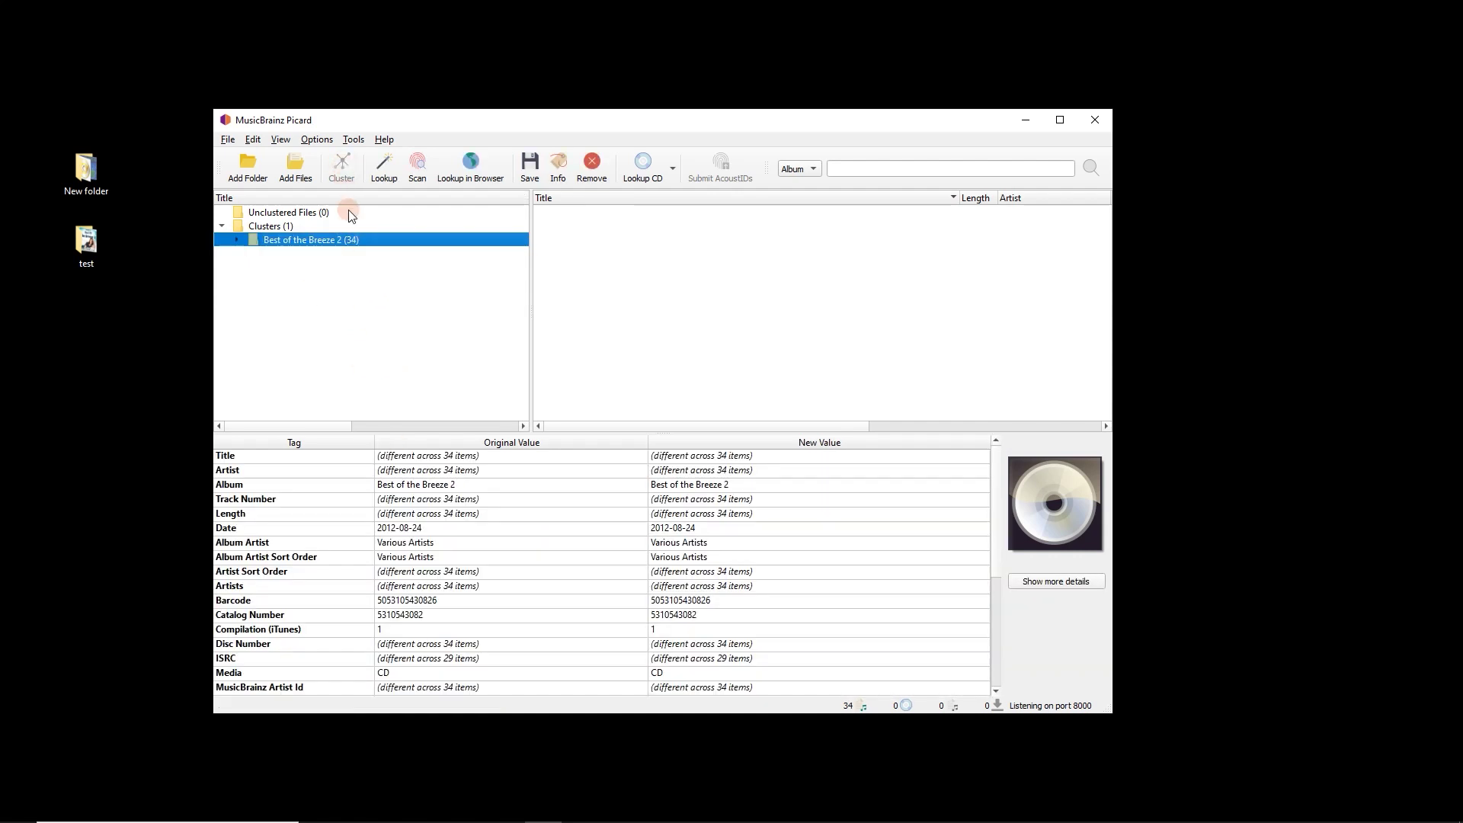
{"action": "left_click", "coordinate": [388, 172]}
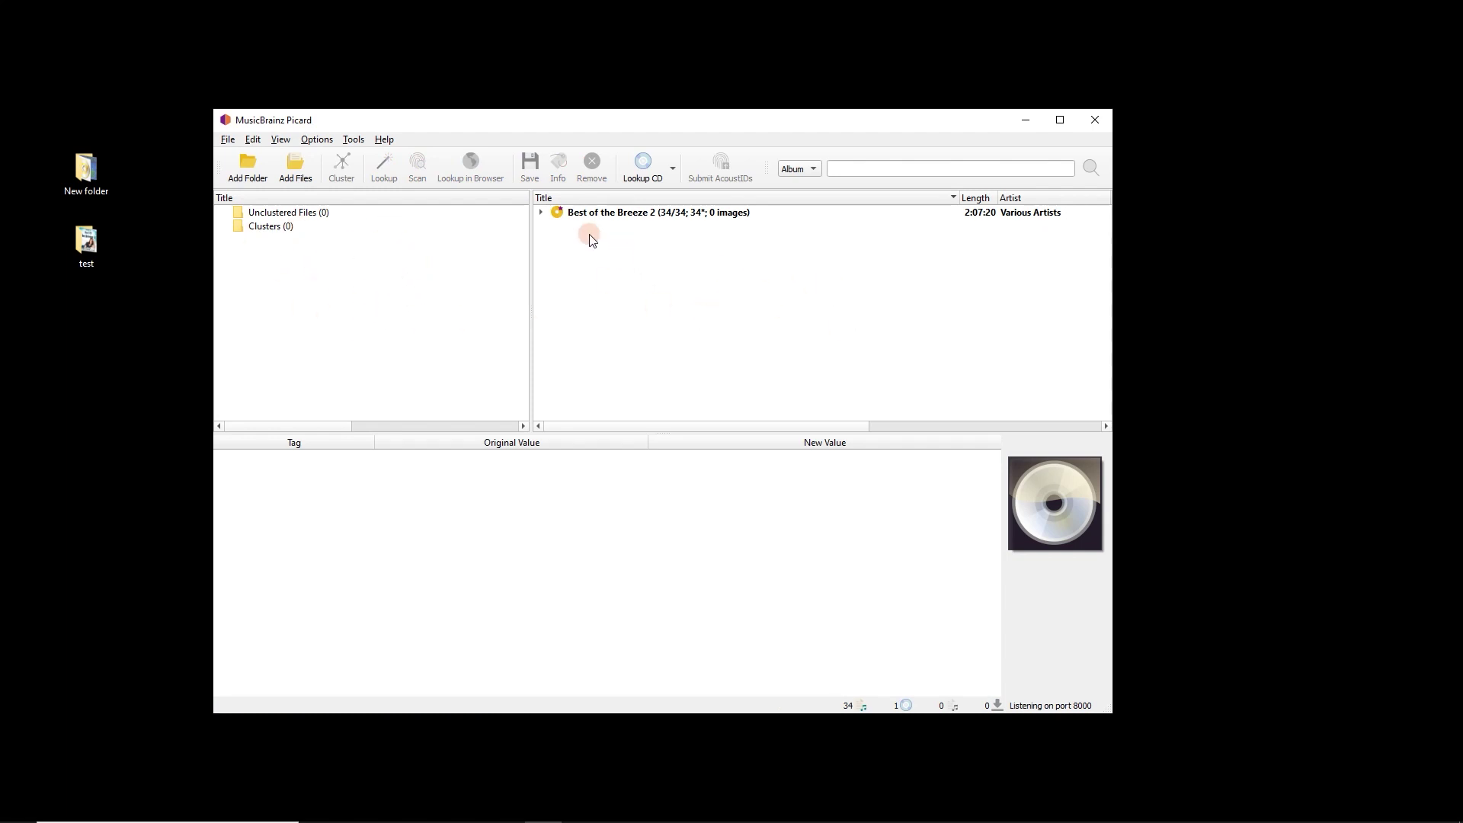
- Examine the matched album's track list and compare original and new tags for the album, The Winner Takes It All and The A Team
{"action": "left_click", "coordinate": [541, 213]}
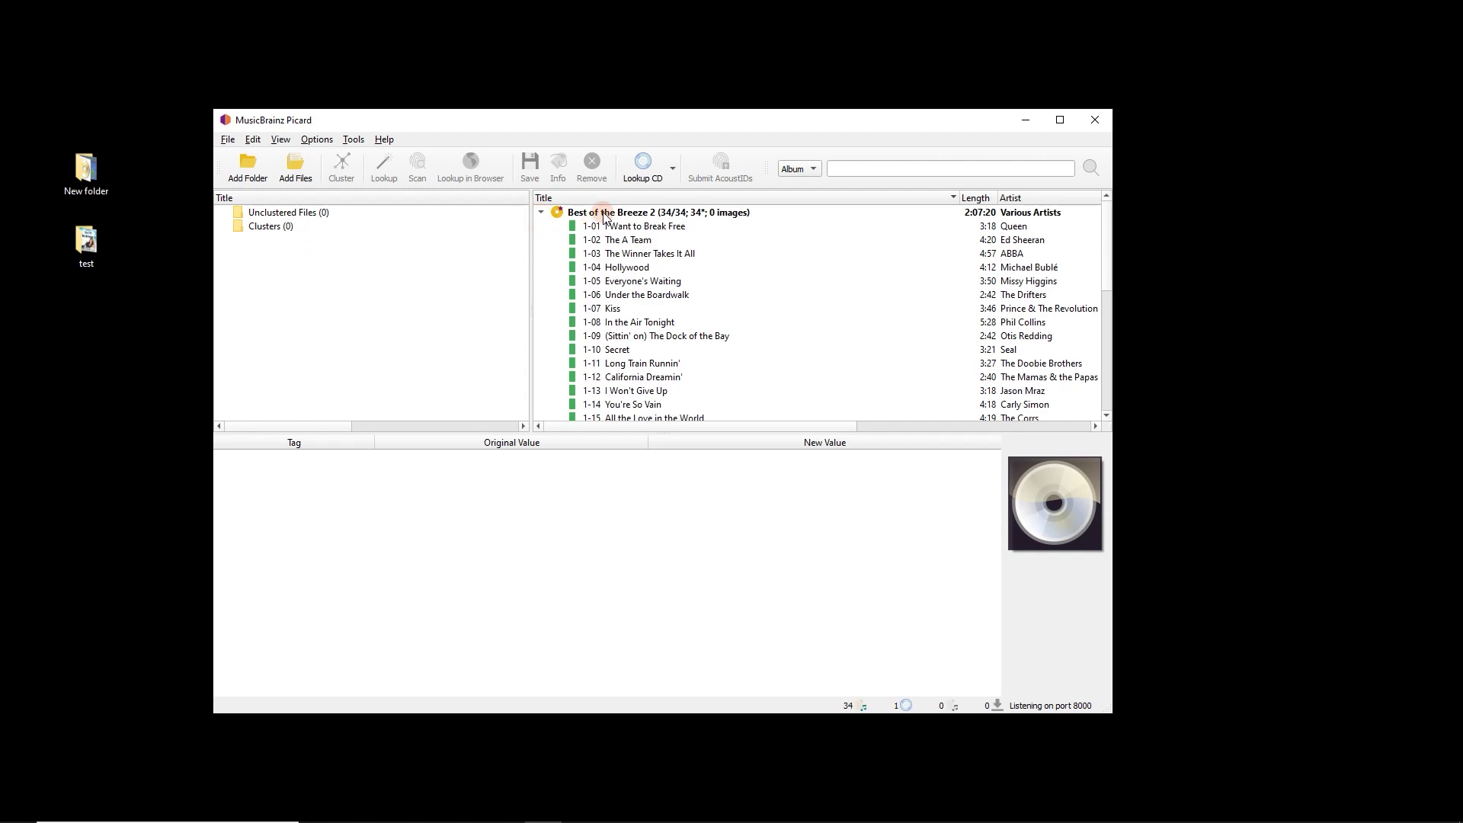
{"action": "left_click", "coordinate": [603, 214]}
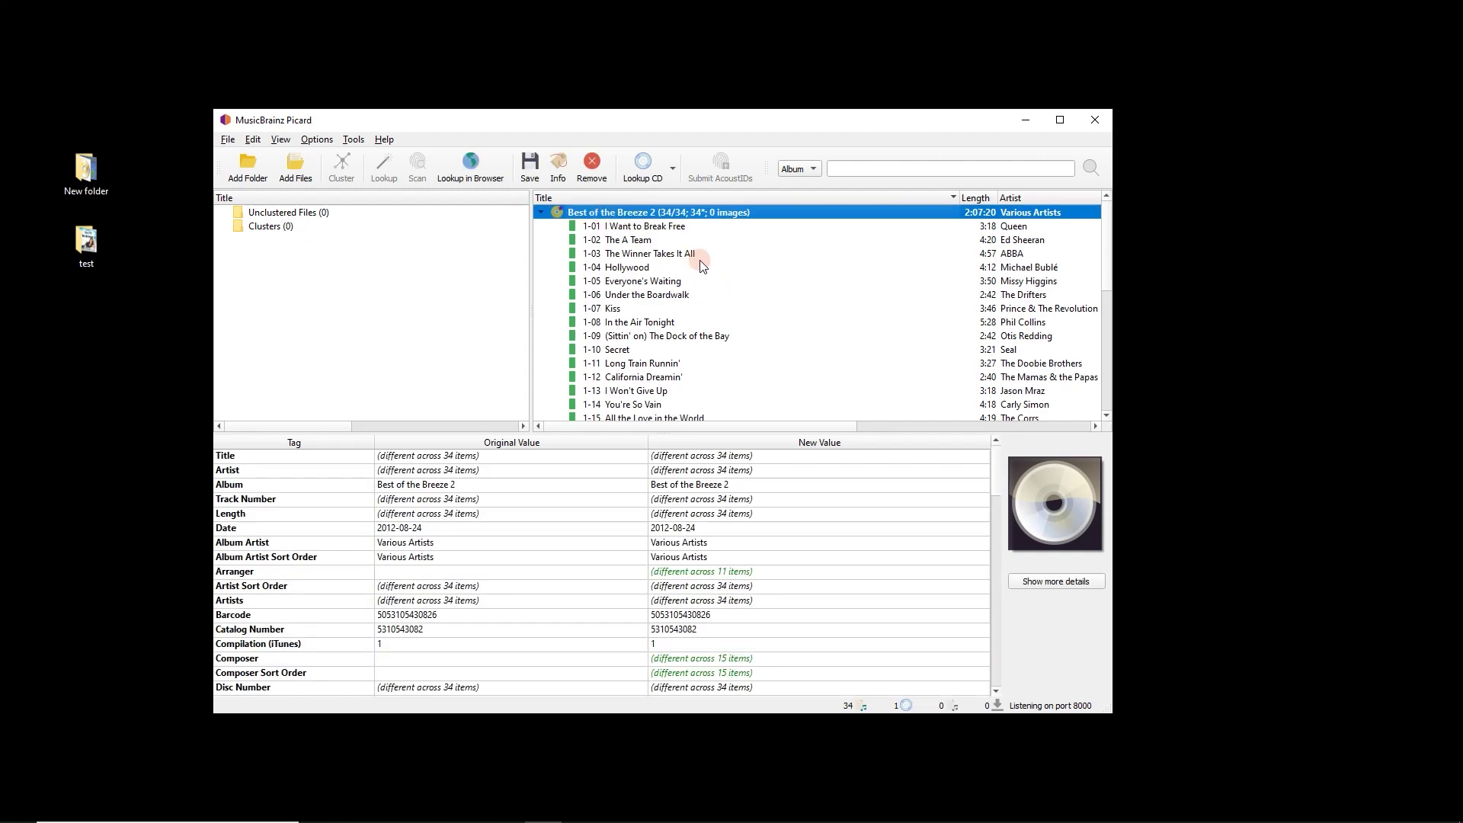
{"action": "scroll", "coordinate": [741, 384], "scroll_direction": "down", "scroll_amount": 5}
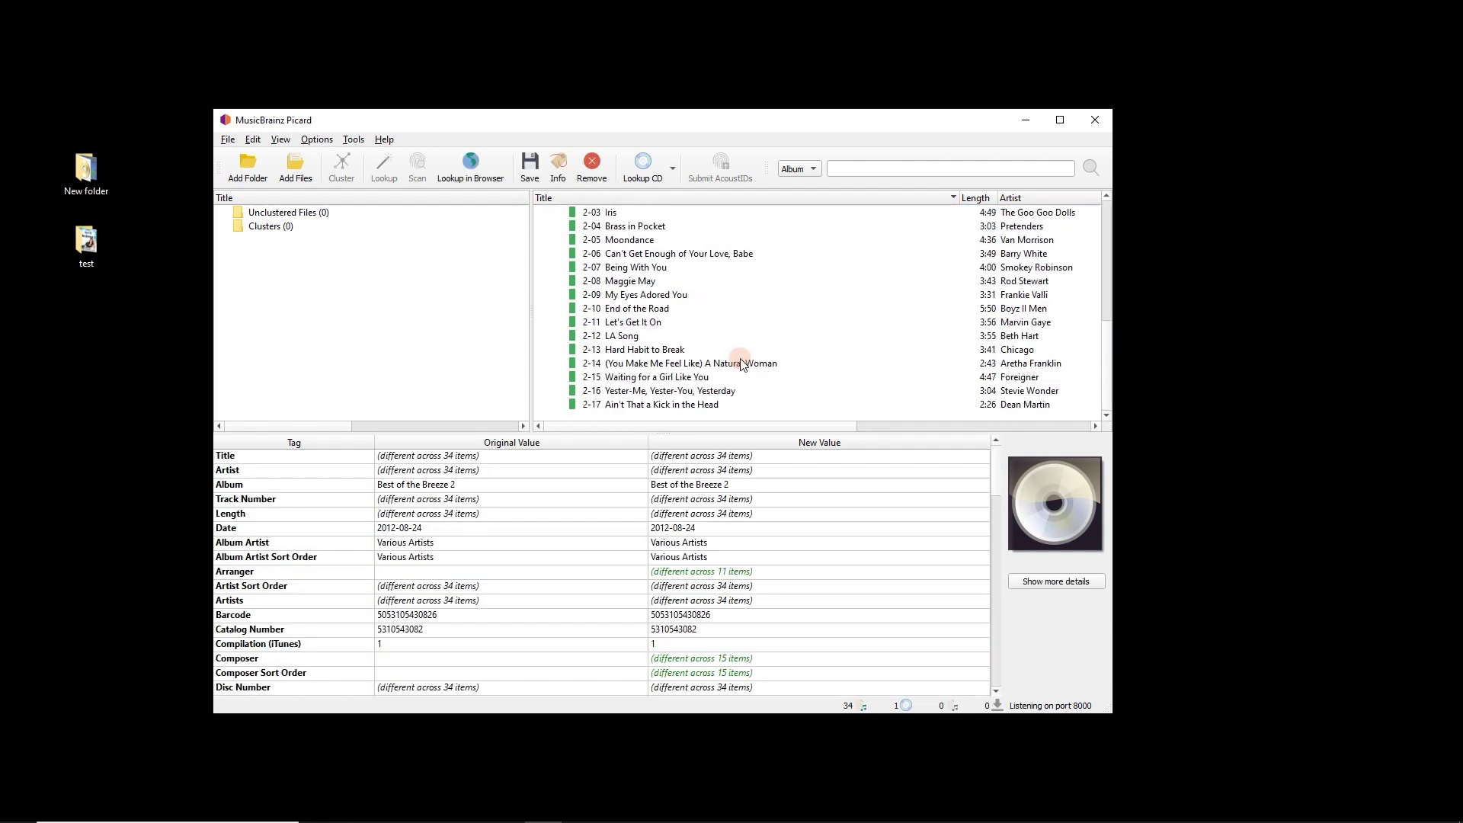
{"action": "scroll", "coordinate": [743, 365], "scroll_direction": "up", "scroll_amount": 6}
{"action": "left_click", "coordinate": [640, 253]}
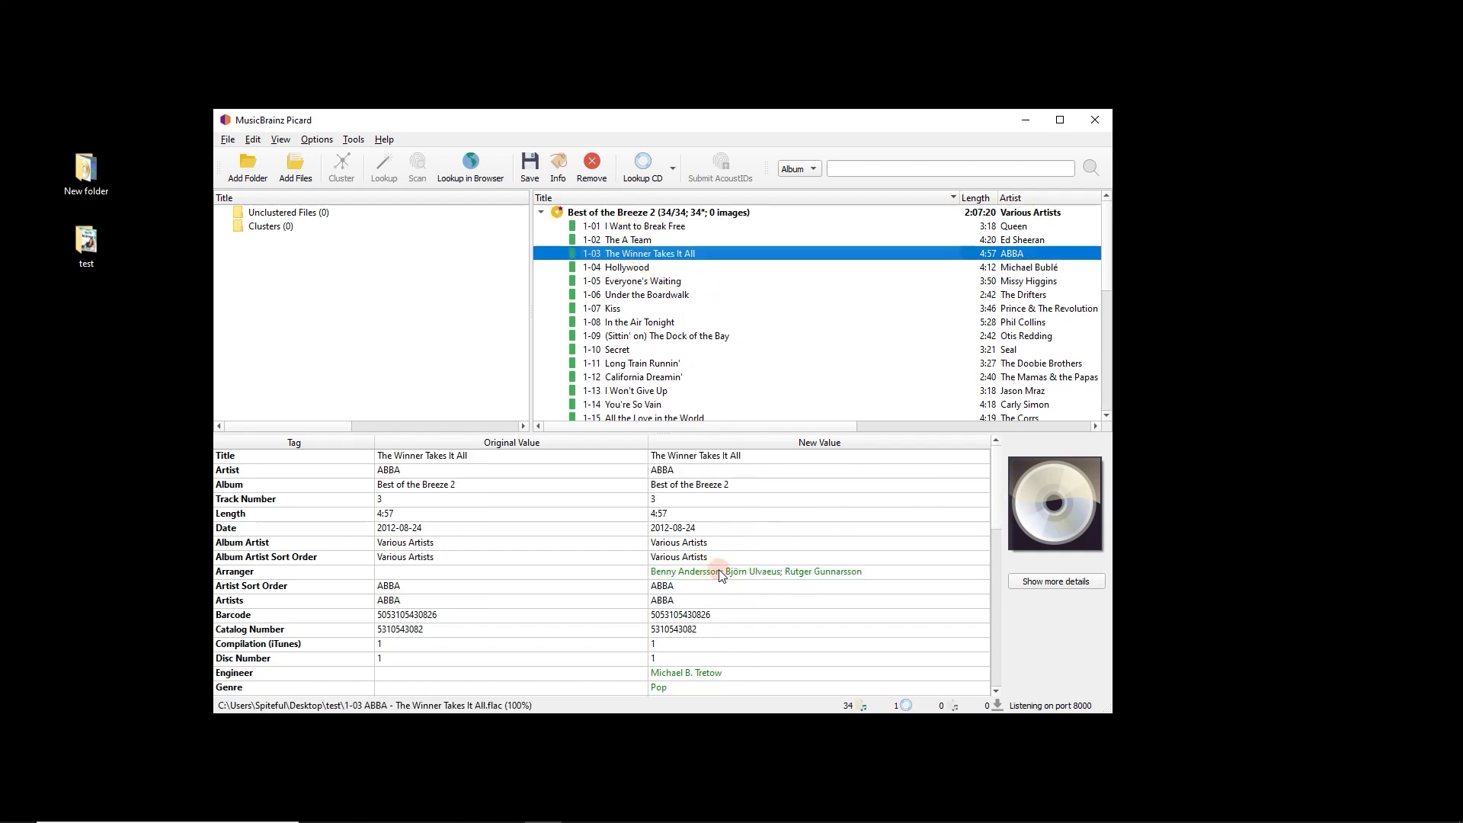
{"action": "scroll", "coordinate": [721, 576], "scroll_direction": "down", "scroll_amount": 1}
{"action": "scroll", "coordinate": [679, 587], "scroll_direction": "down", "scroll_amount": 2}
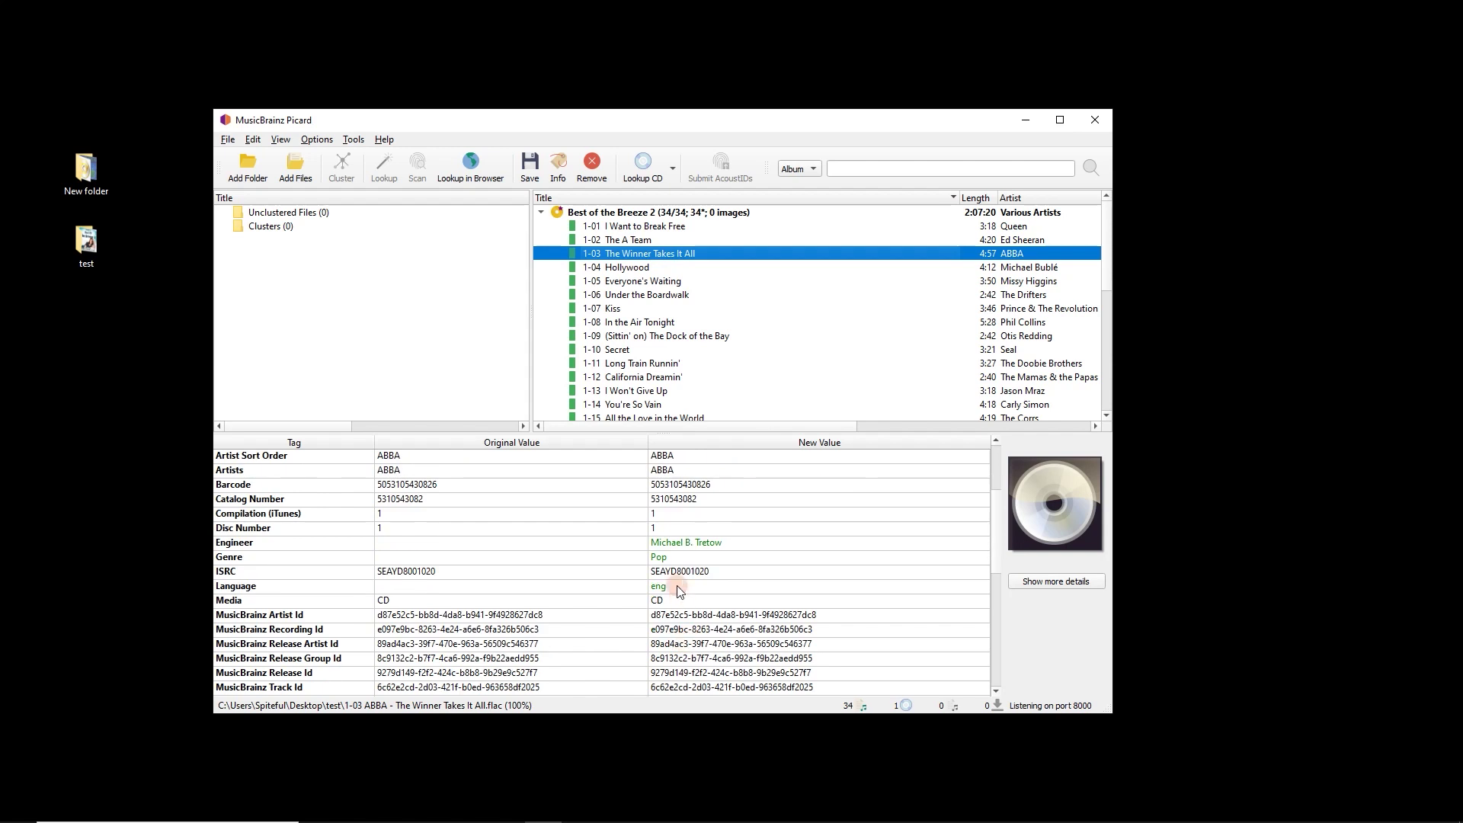
{"action": "scroll", "coordinate": [679, 583], "scroll_direction": "up", "scroll_amount": 3}
{"action": "left_click", "coordinate": [618, 240]}
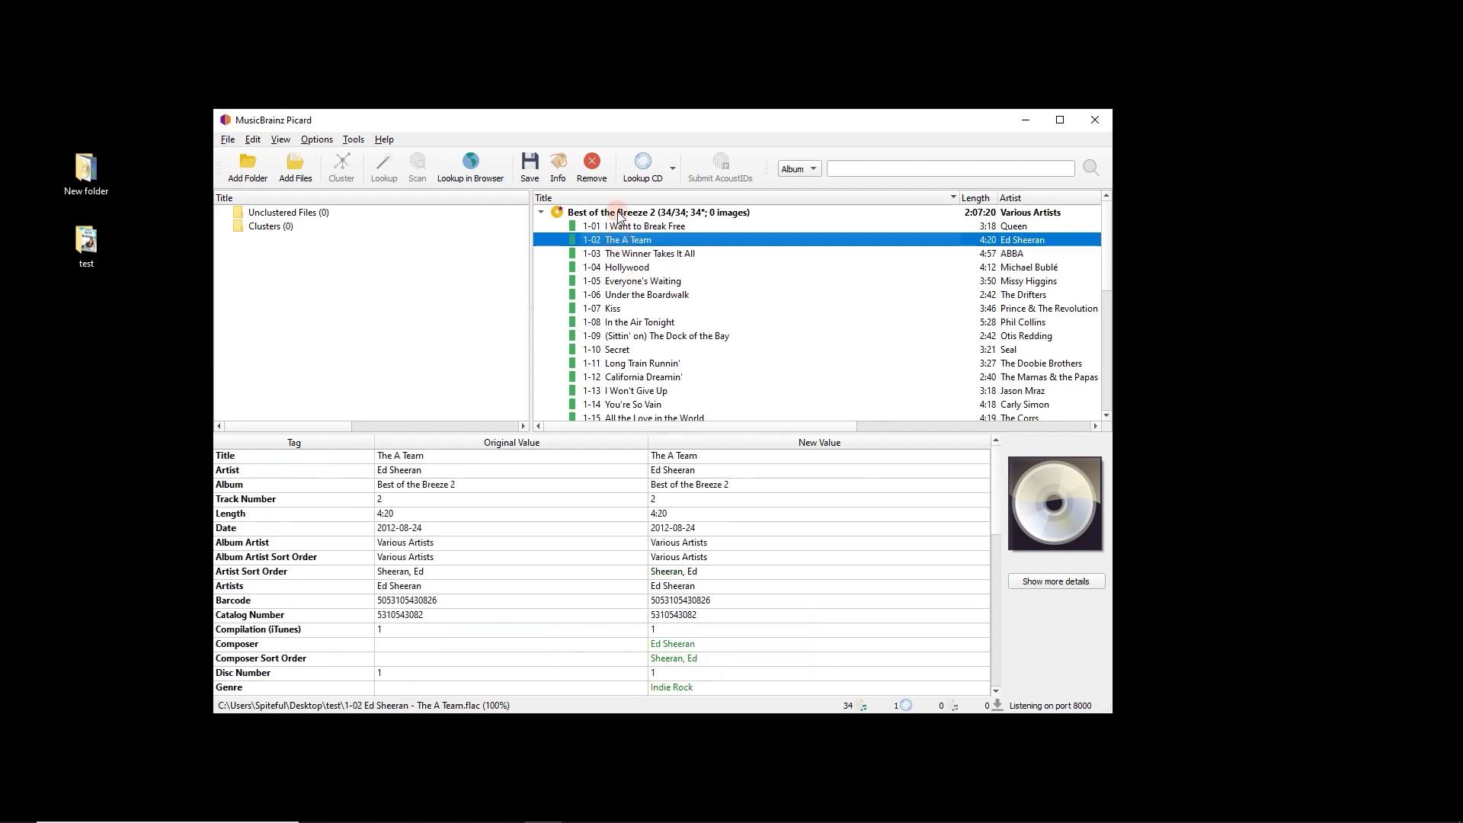
{"action": "left_click", "coordinate": [617, 213]}
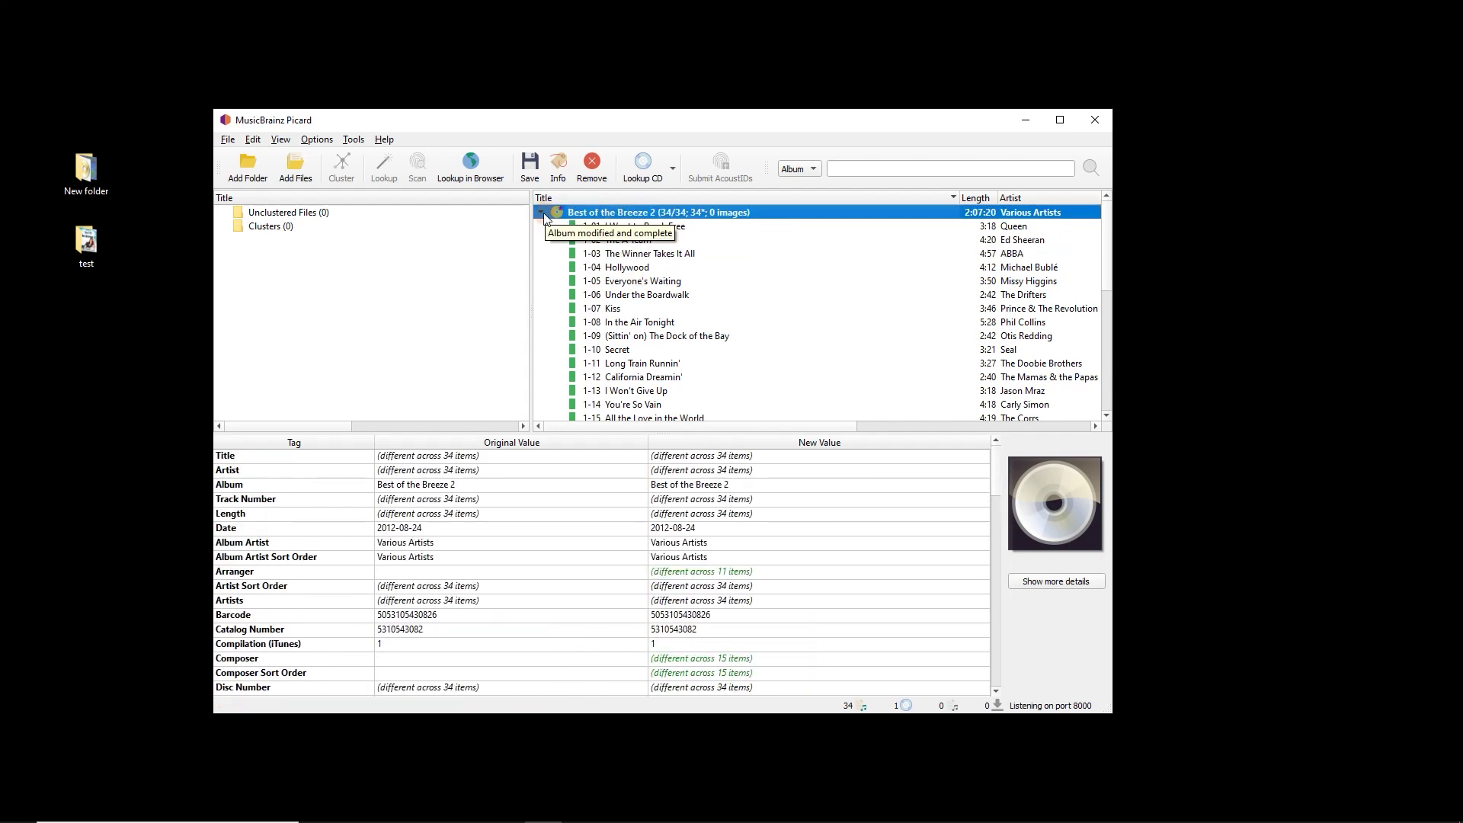
- Save the new tags for only the track I Want to Break Free
{"action": "left_click", "coordinate": [640, 226]}
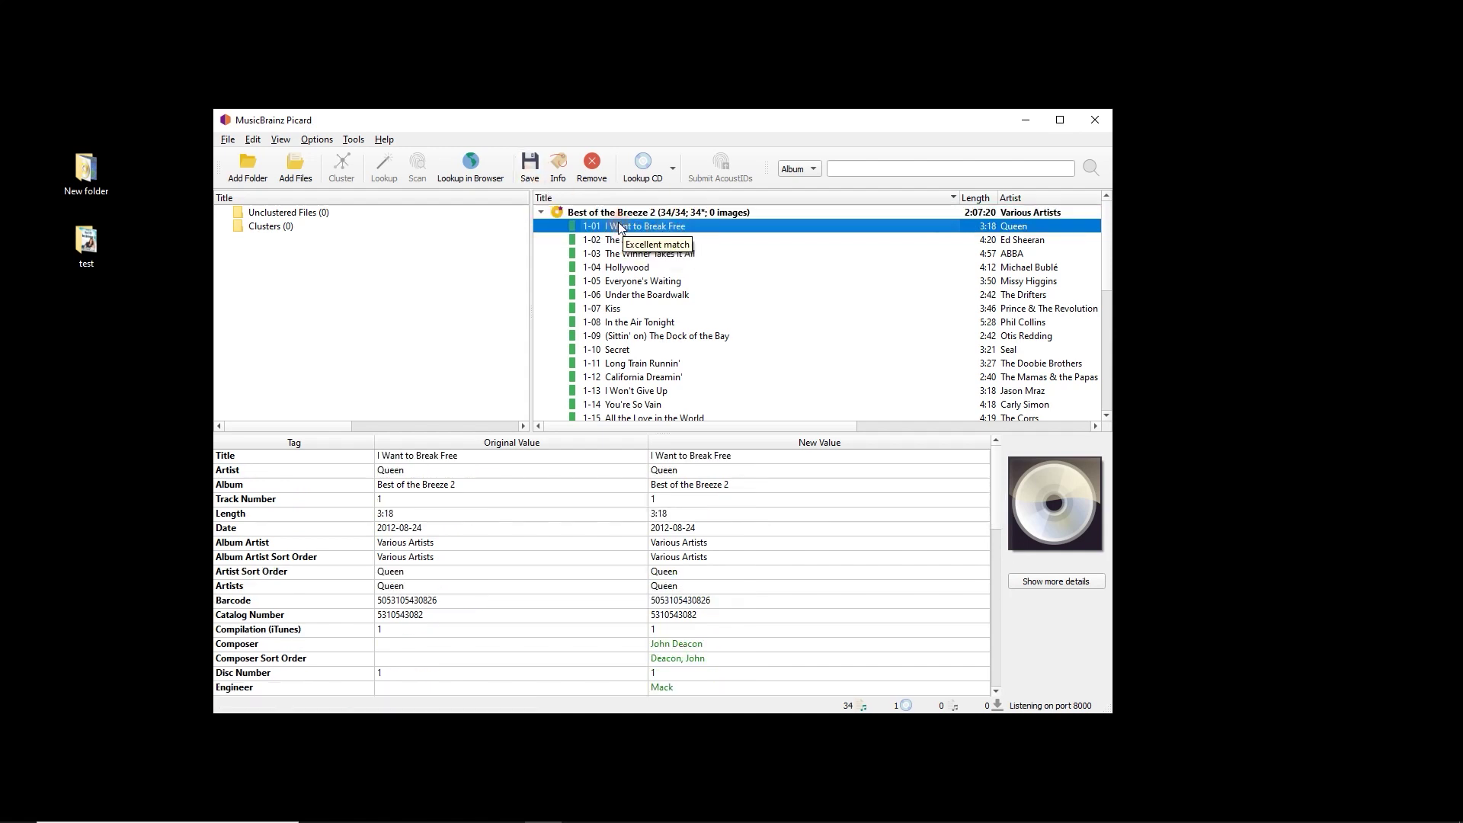
{"action": "left_click", "coordinate": [531, 170]}
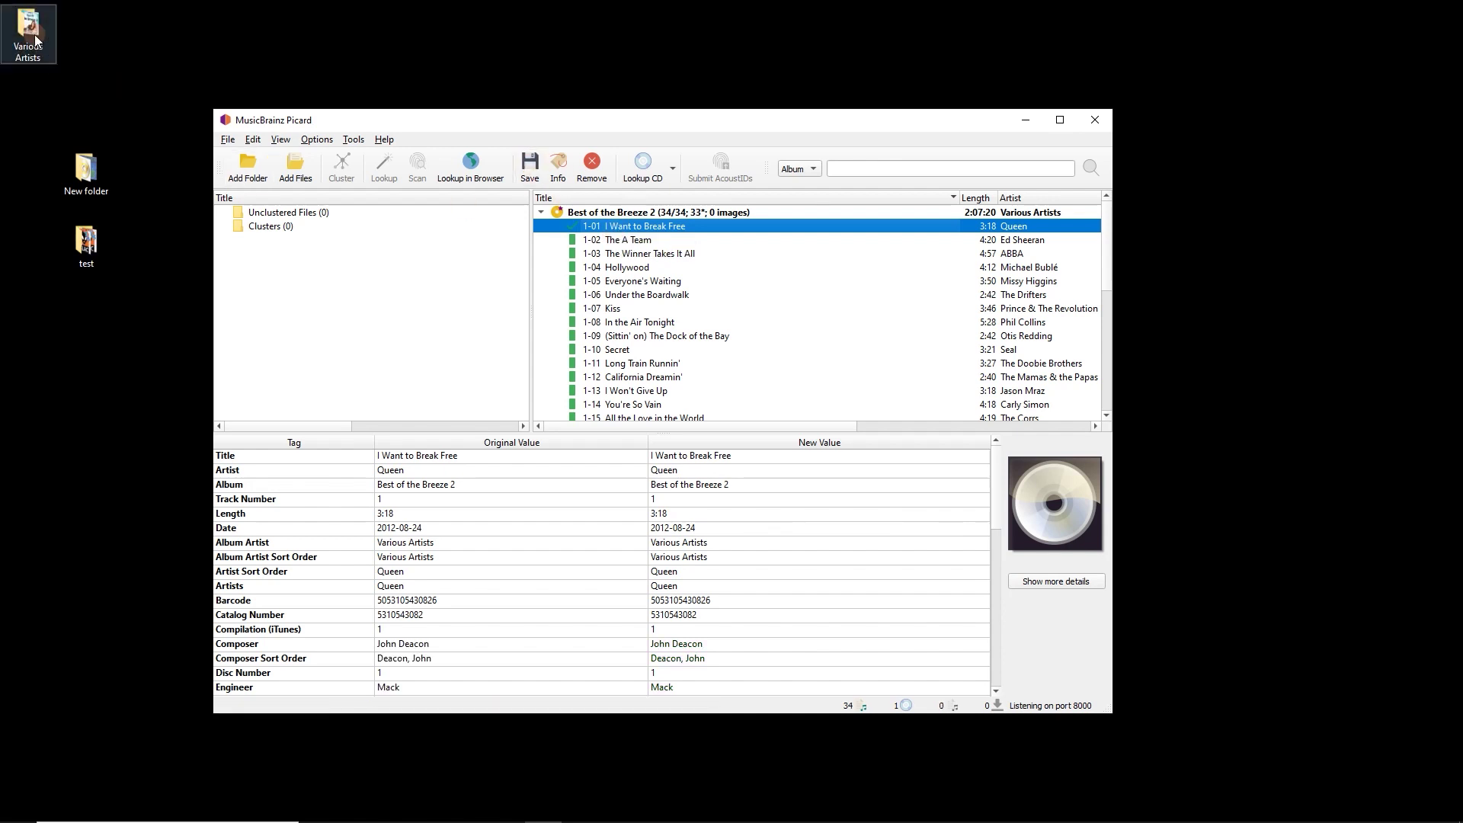
- Move The A Team and The Winner Takes It All out of the matched album into the unclustered files
{"action": "left_click", "coordinate": [669, 244]}
{"action": "left_click_drag", "start_coordinate": [668, 244], "coordinate": [438, 270]}
{"action": "left_click", "coordinate": [611, 254]}
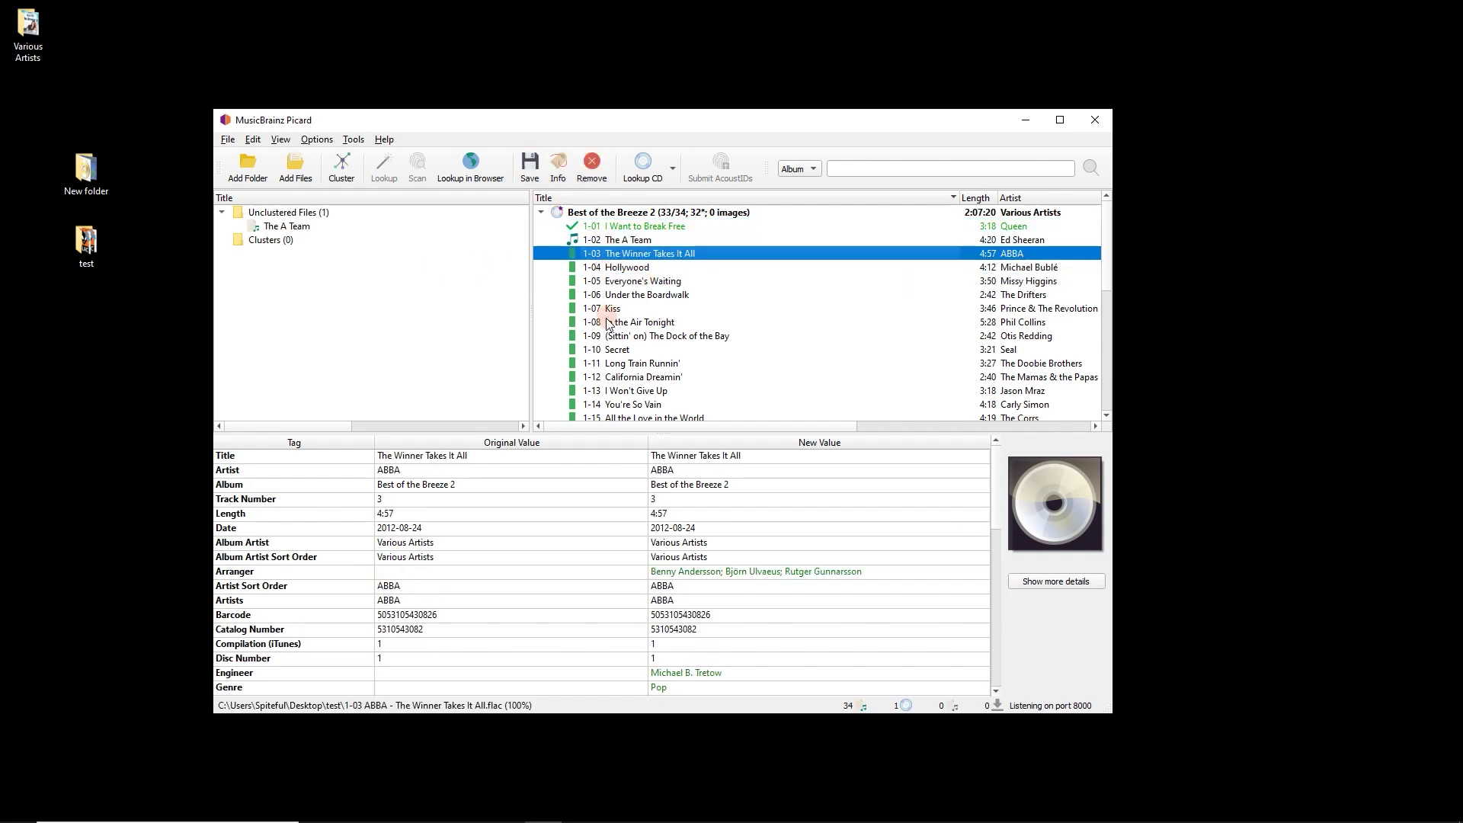
{"action": "left_click_drag", "start_coordinate": [611, 257], "coordinate": [402, 303]}
{"action": "left_click", "coordinate": [629, 242]}
{"action": "left_click", "coordinate": [565, 248]}
{"action": "left_click", "coordinate": [568, 240]}
{"action": "left_click", "coordinate": [574, 238]}
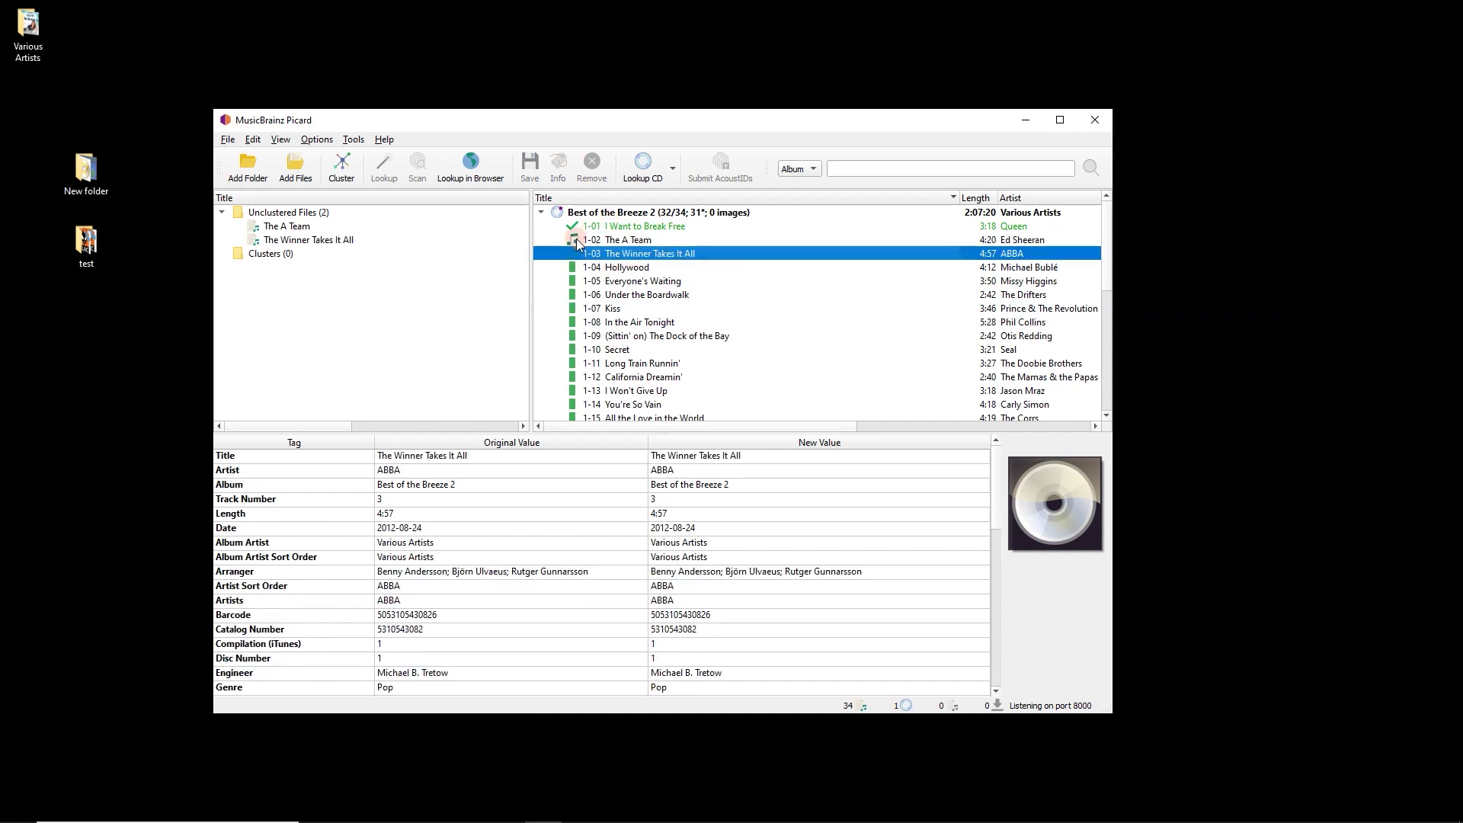
{"action": "left_click", "coordinate": [576, 239]}
- Return The A Team and The Winner Takes It All from the unclustered files to their tracks in the album
{"action": "left_click", "coordinate": [288, 226]}
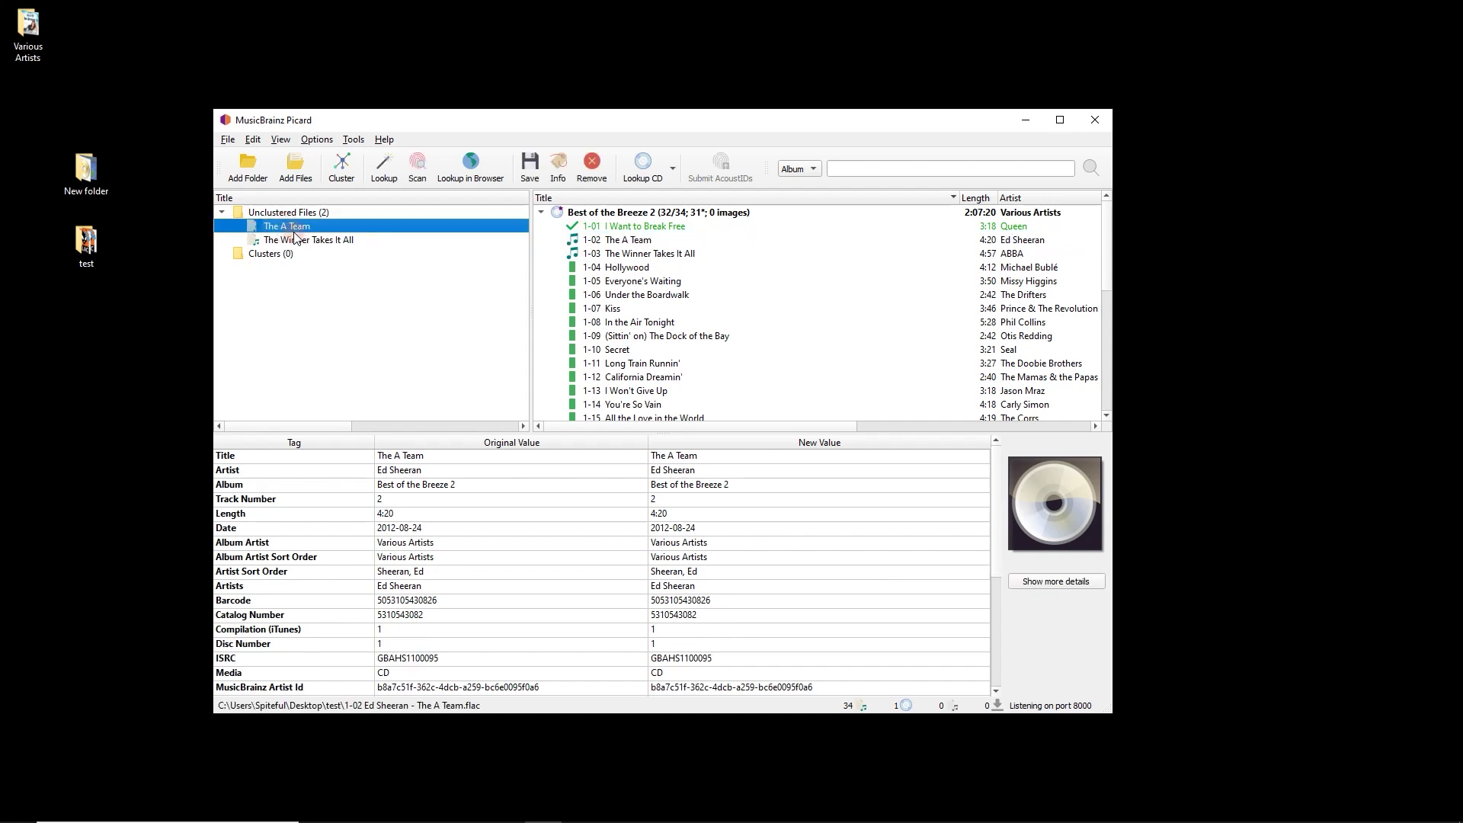
{"action": "left_click_drag", "start_coordinate": [288, 226], "coordinate": [557, 245]}
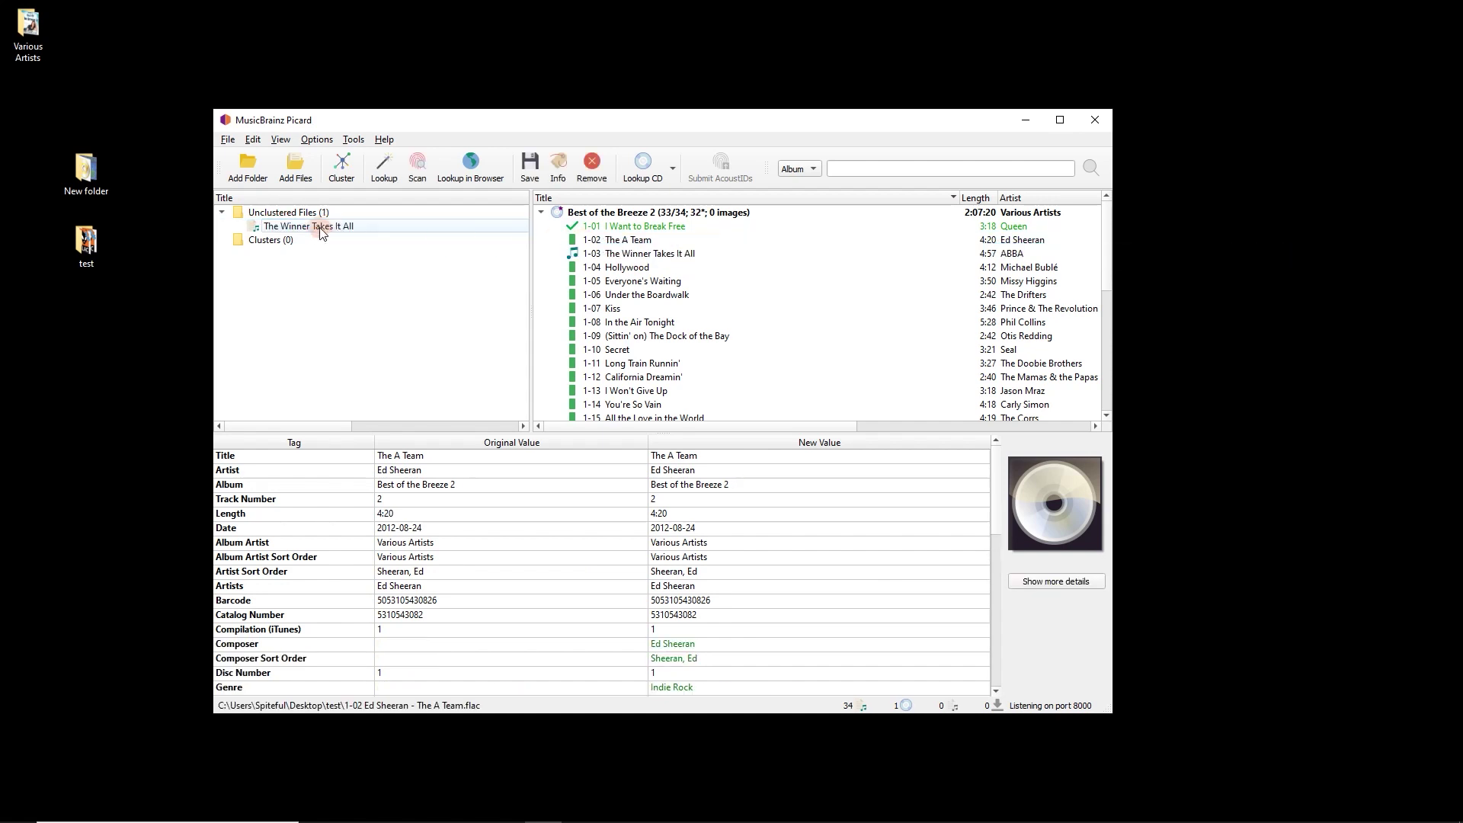
{"action": "left_click_drag", "start_coordinate": [320, 226], "coordinate": [630, 258]}
- Check which other release versions are offered for the matched Best of the Breeze 2 album
{"action": "right_click", "coordinate": [626, 213]}
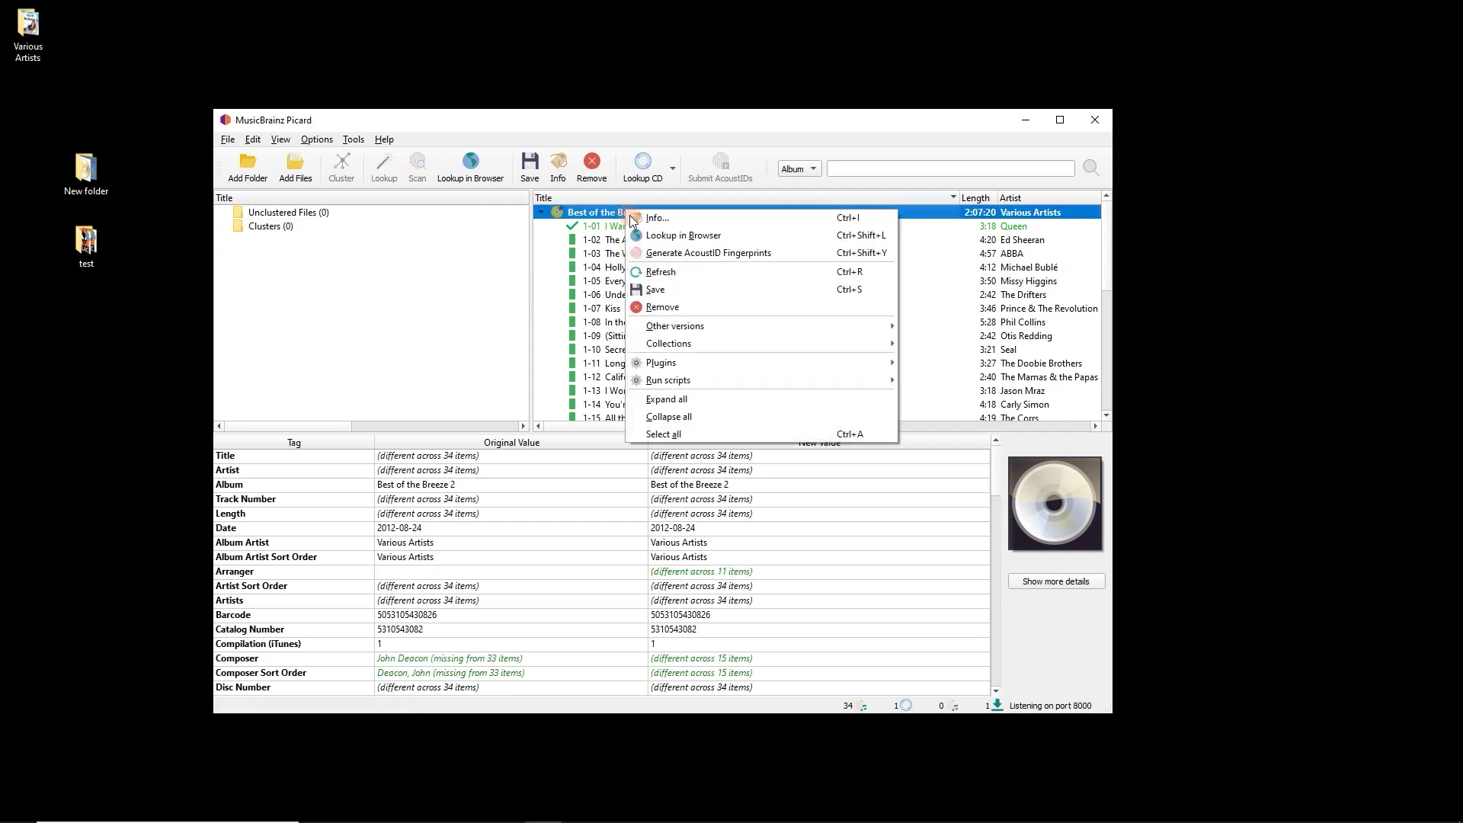
{"action": "mouse_move", "coordinate": [800, 325]}
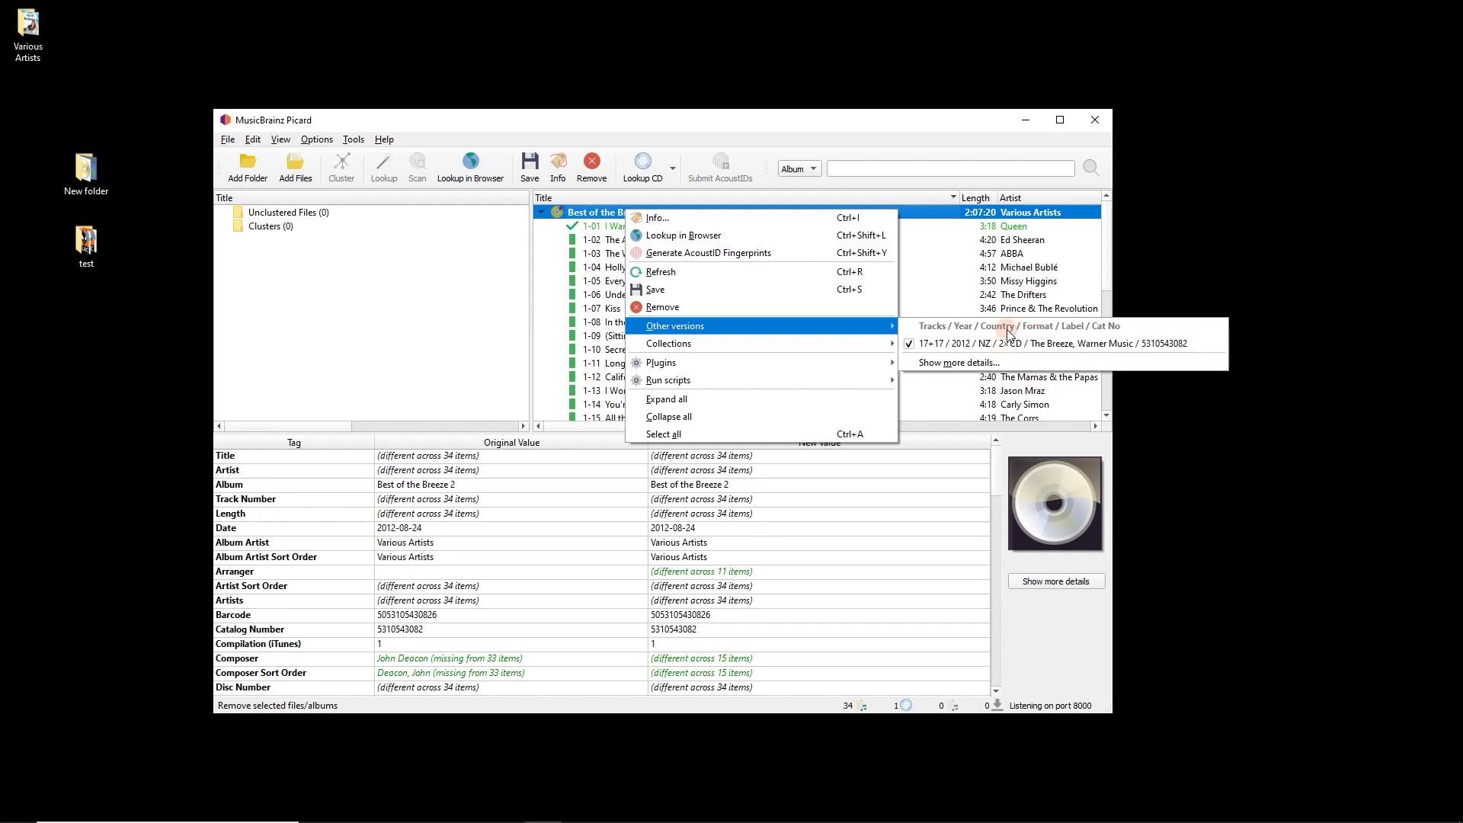
{"action": "left_click", "coordinate": [952, 257]}
- Save the whole Best of the Breeze 2 album and move the Various Artists folder below New folder on the desktop
{"action": "left_click", "coordinate": [683, 214]}
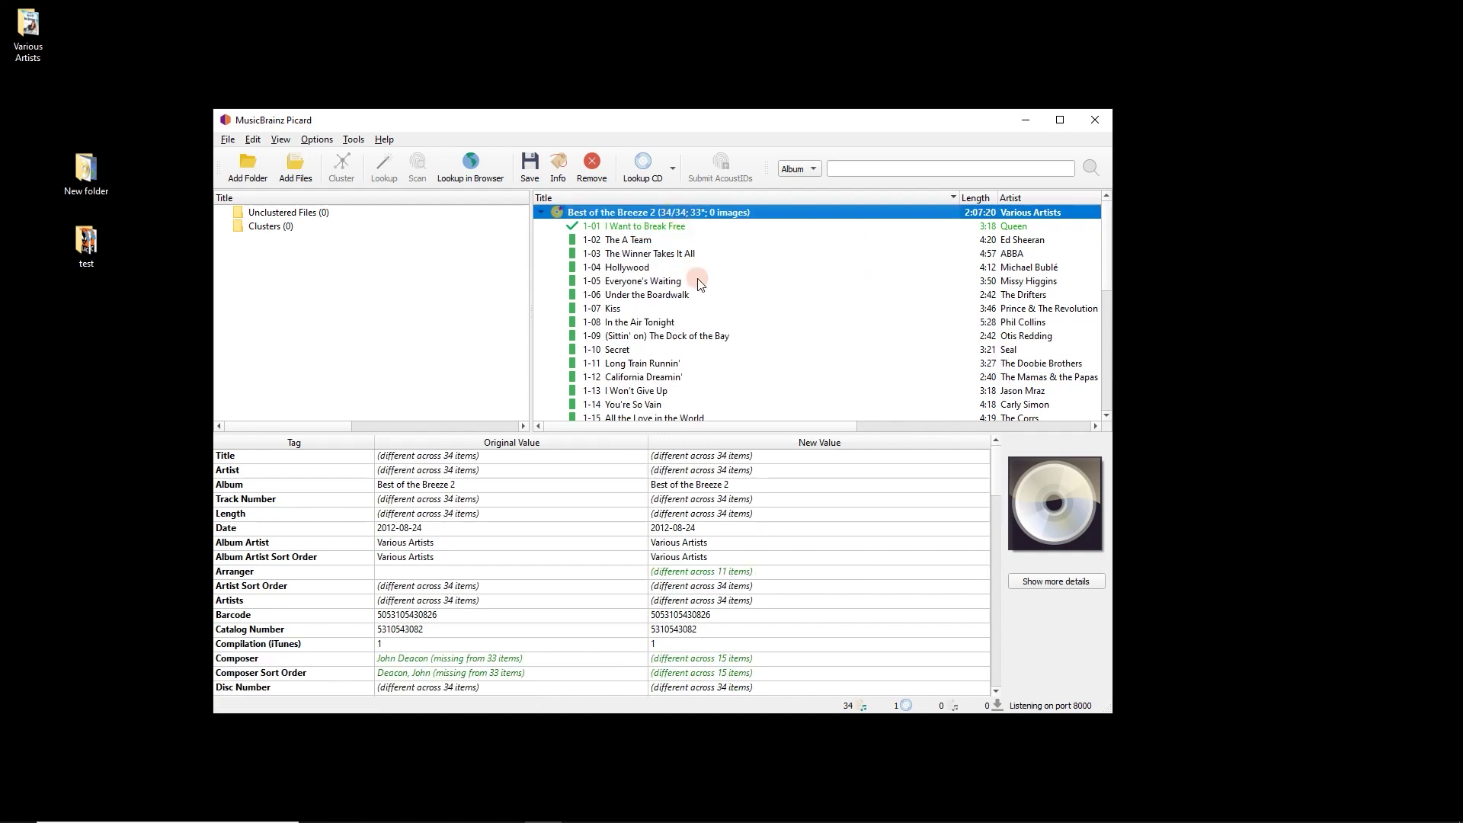
{"action": "left_click", "coordinate": [531, 172]}
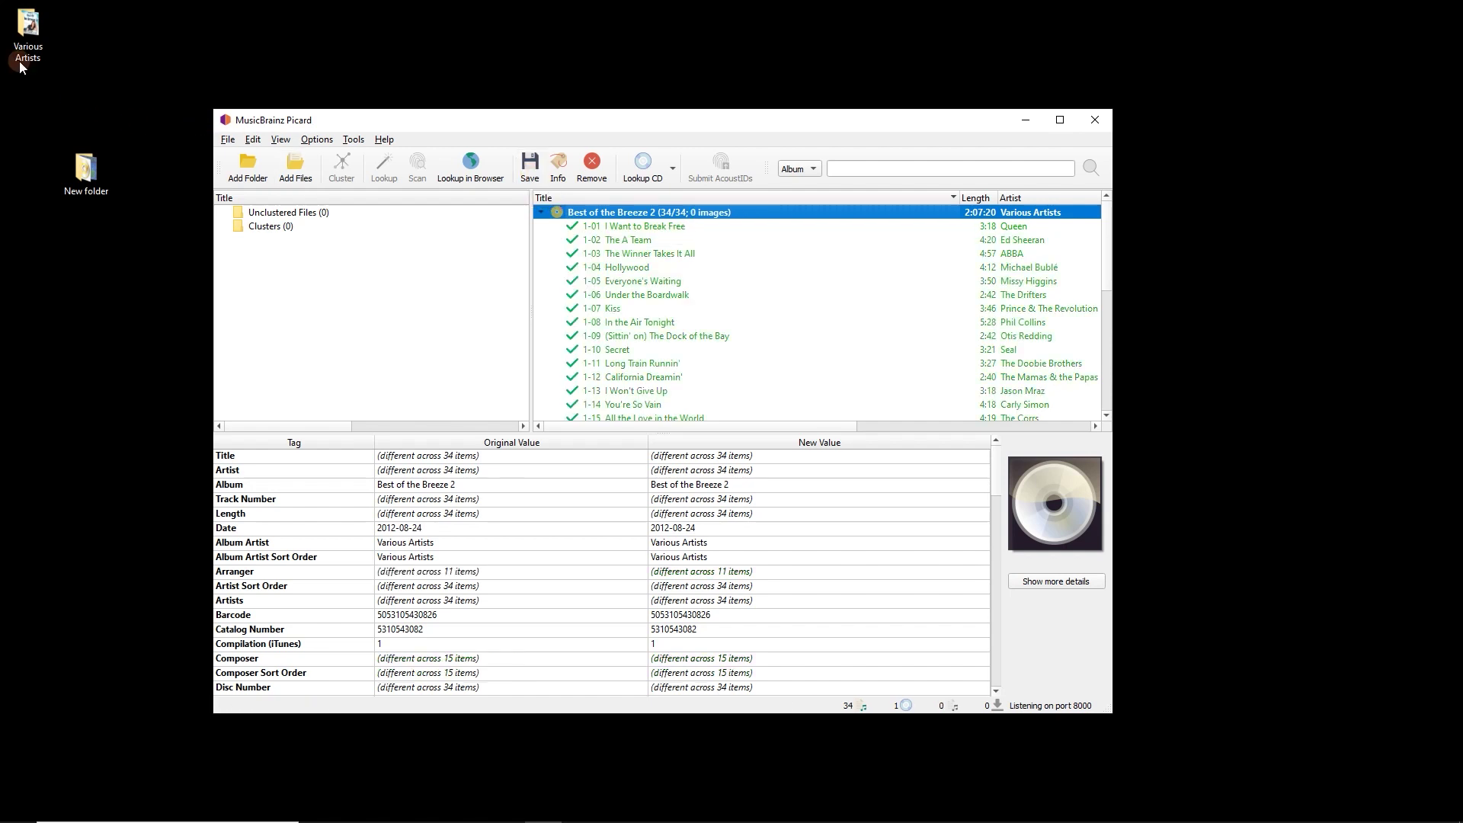
{"action": "left_click_drag", "start_coordinate": [29, 29], "coordinate": [88, 314]}
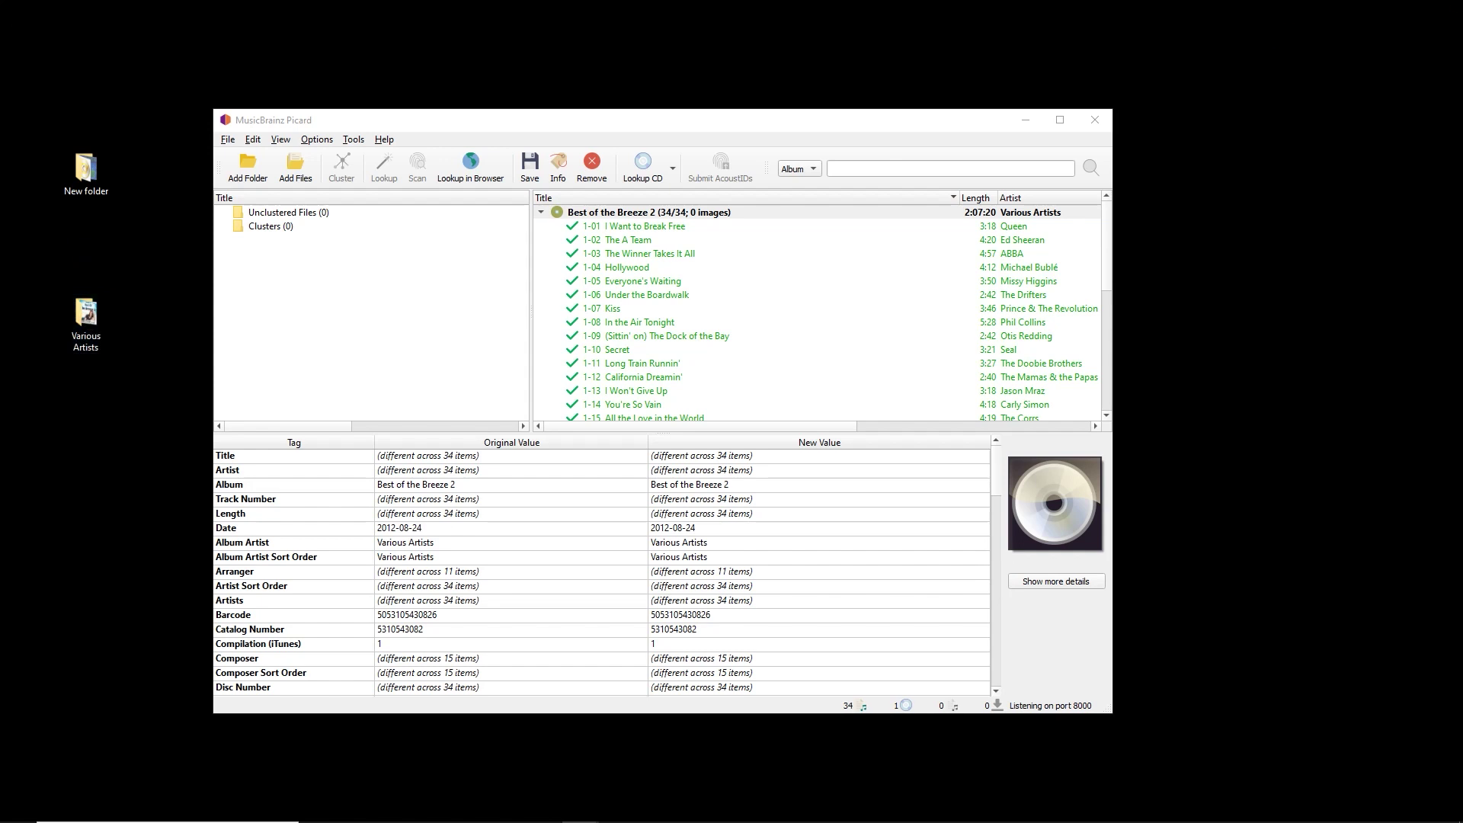
- Open the Various Artists folder's (2012) Best of the Breeze 2 [FLAC] subfolder, review the saved files, and close it
{"action": "left_click_drag", "start_coordinate": [869, 136], "coordinate": [582, 107]}
{"action": "left_click", "coordinate": [582, 196]}
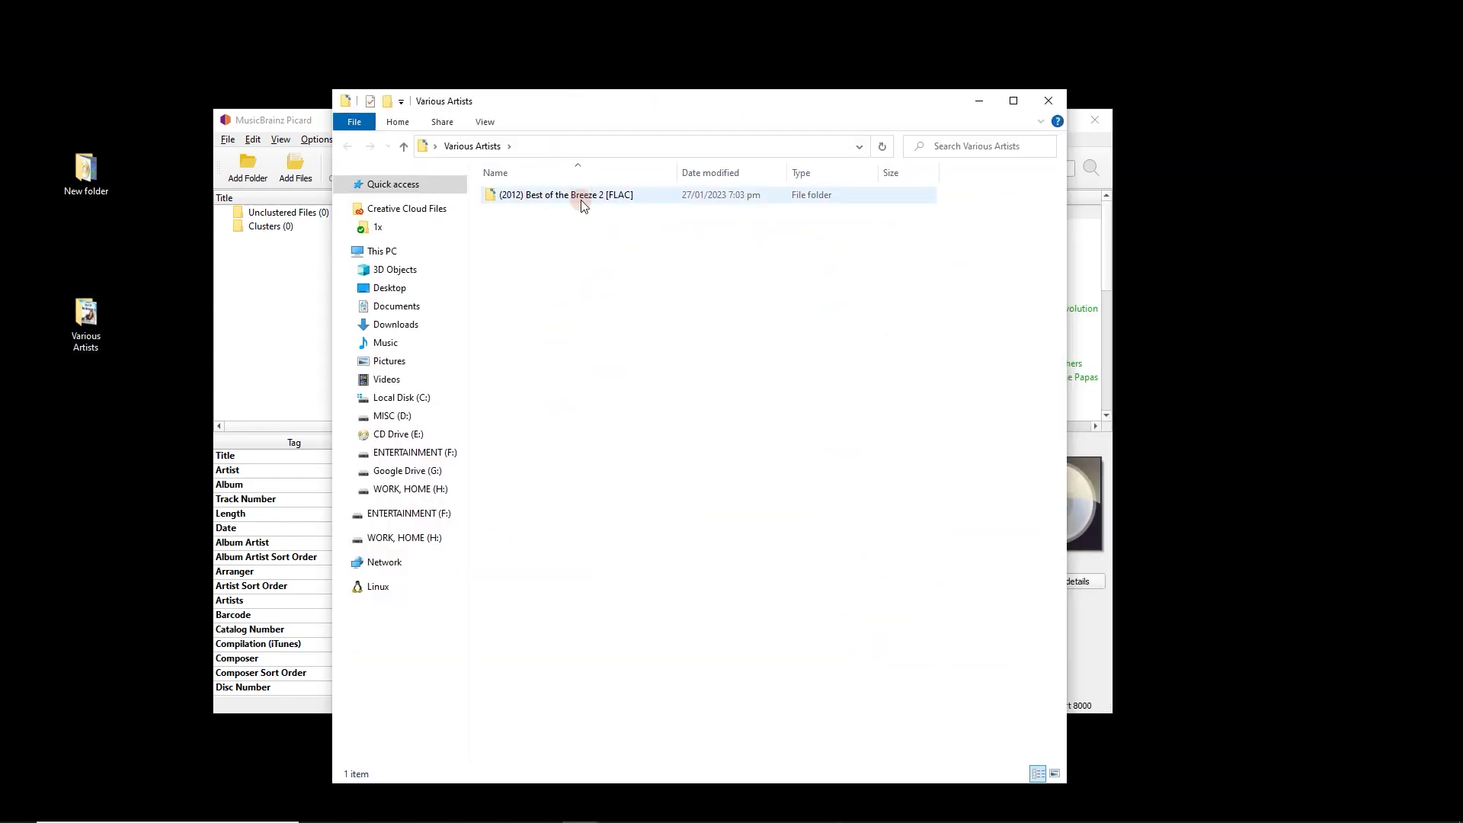
{"action": "double_click", "coordinate": [581, 196]}
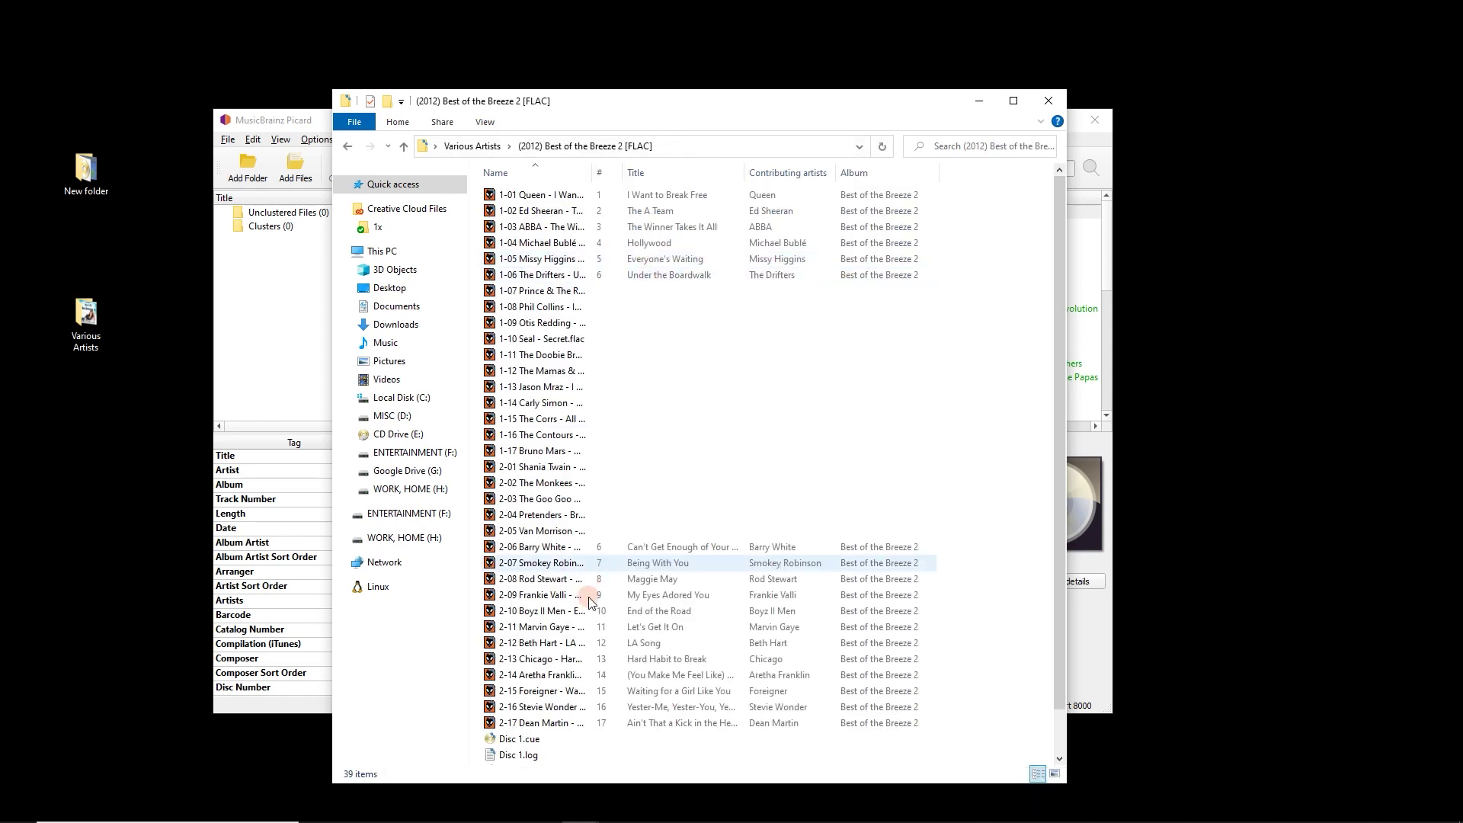
{"action": "scroll", "coordinate": [602, 617], "scroll_direction": "down", "scroll_amount": 1}
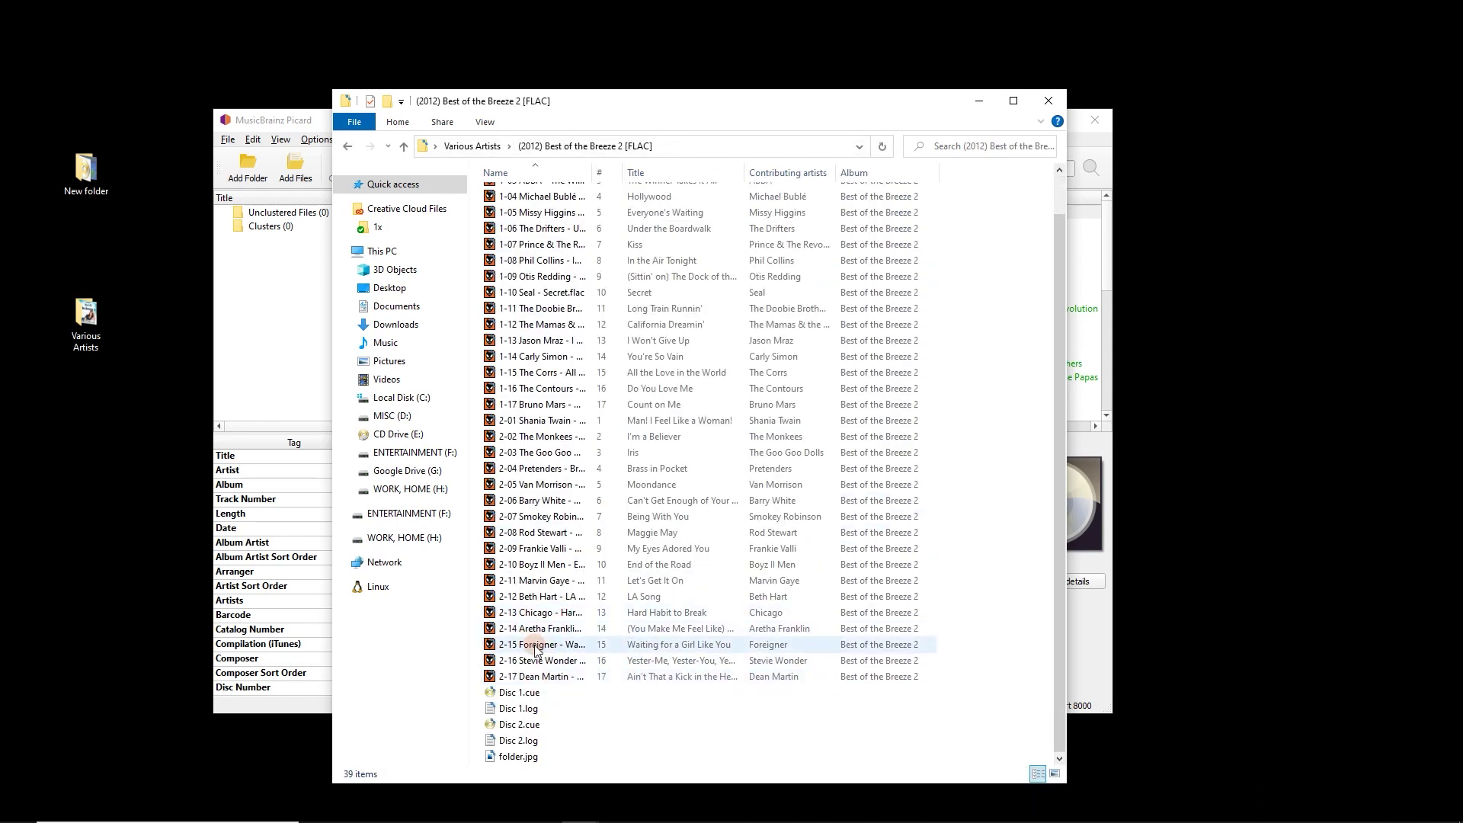
{"action": "scroll", "coordinate": [535, 661], "scroll_direction": "up", "scroll_amount": 1}
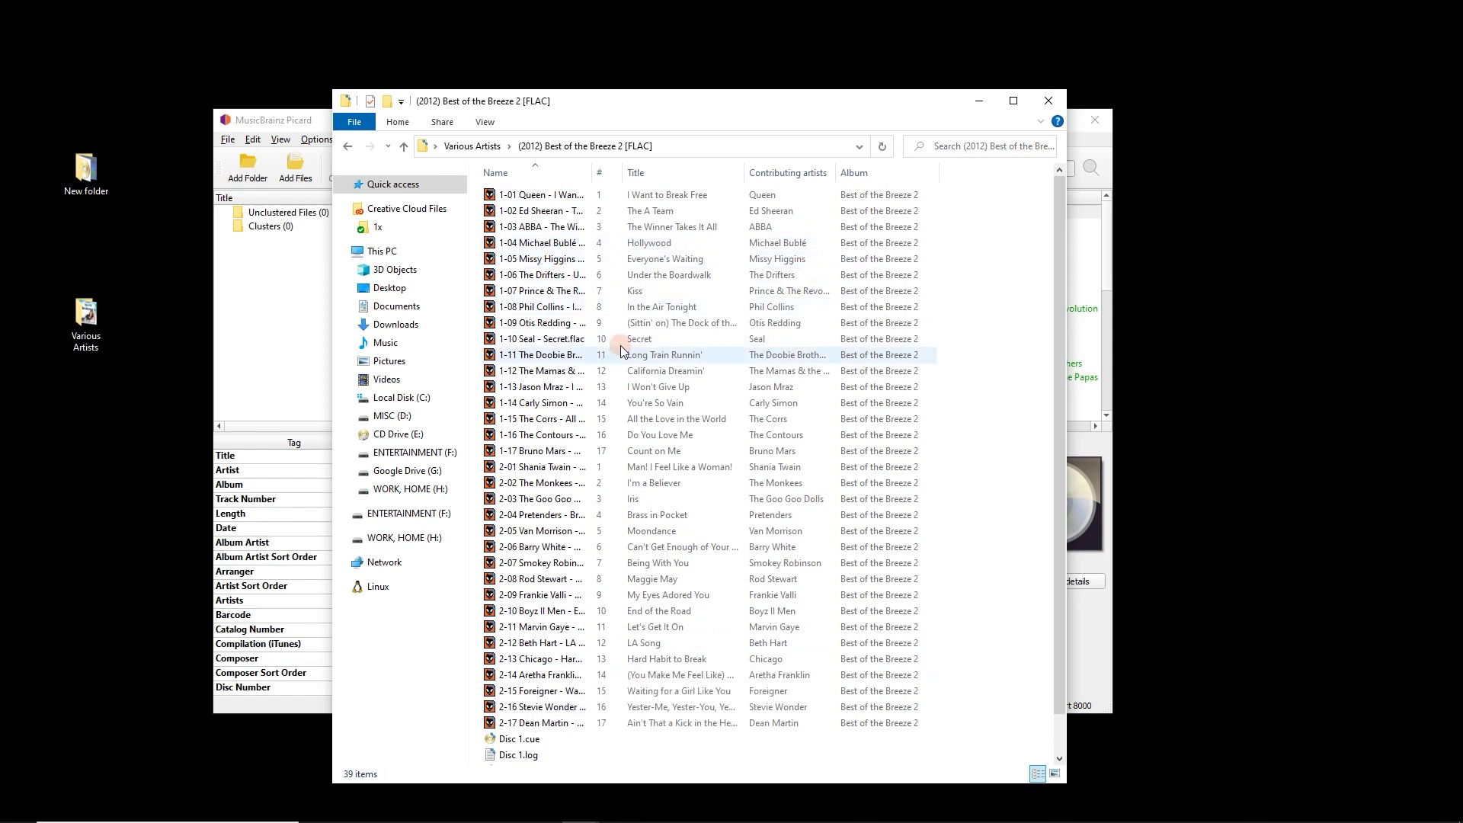
{"action": "left_click", "coordinate": [1048, 103]}
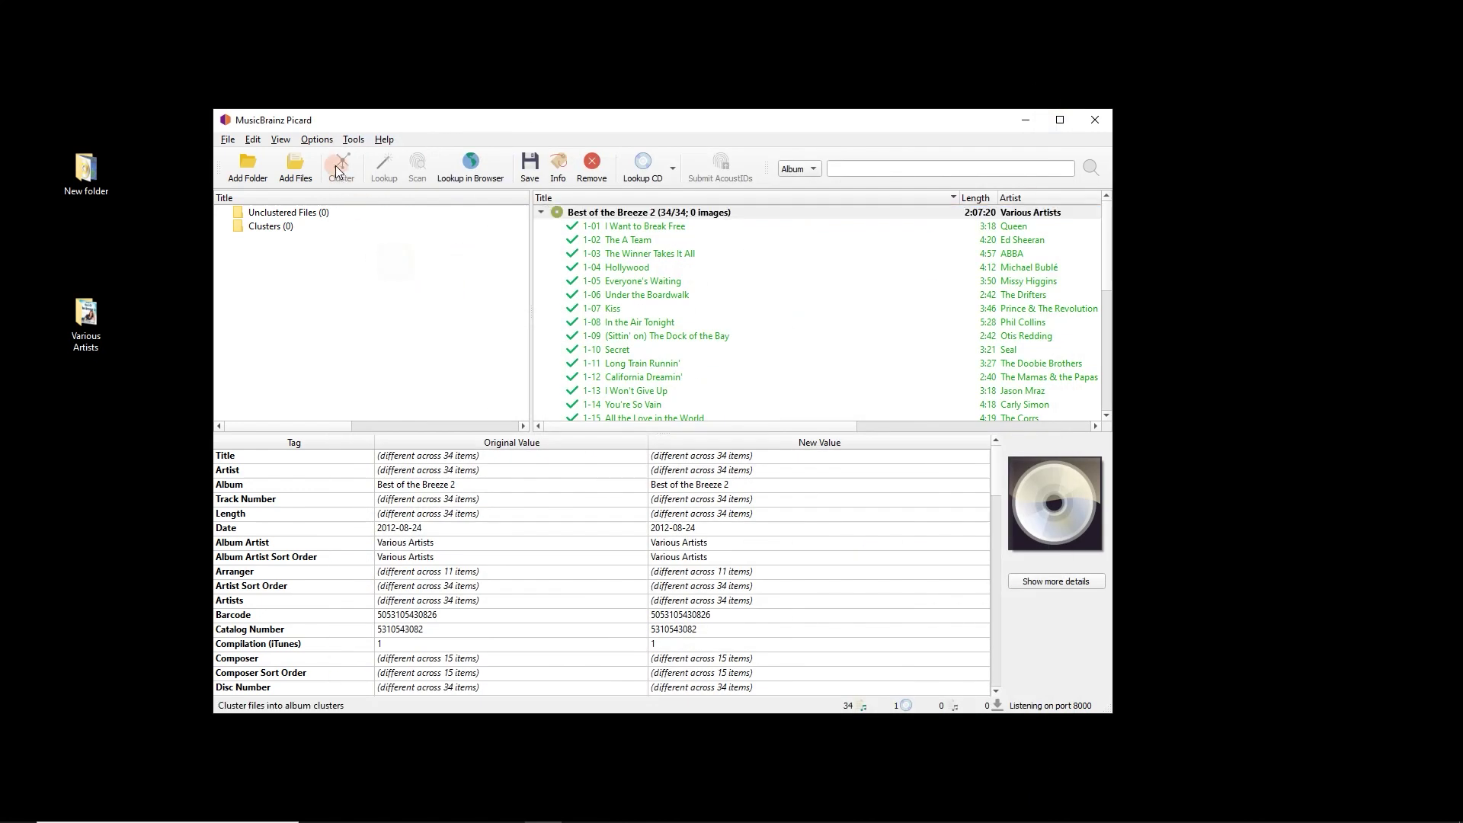
- Check the settings for renaming files, moving files and saving tags
{"action": "left_click", "coordinate": [316, 139]}
{"action": "mouse_move", "coordinate": [352, 139]}
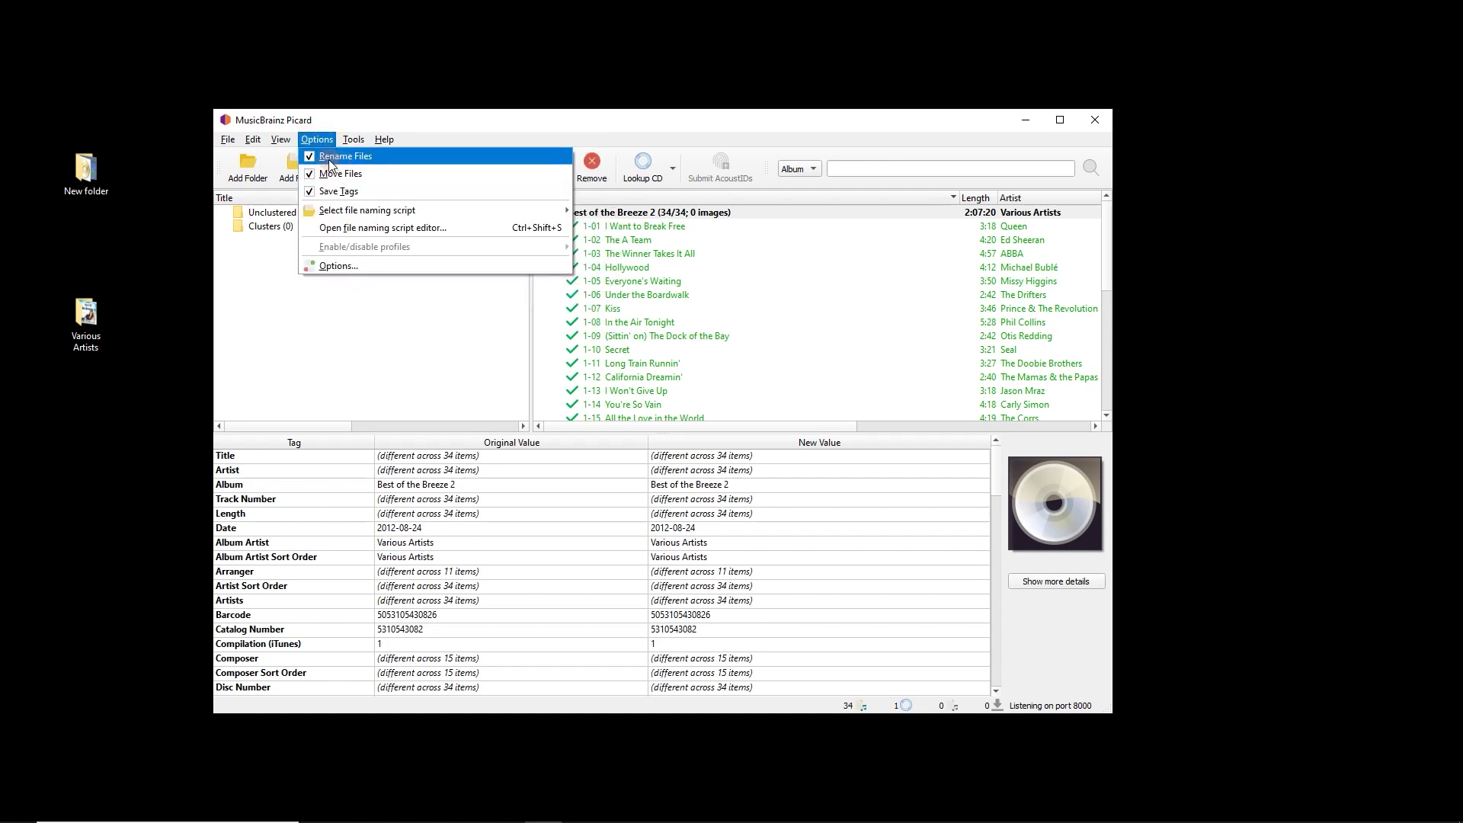
{"action": "left_click", "coordinate": [198, 290]}
- Reopen the (2012) Best of the Breeze 2 [FLAC] folder and check how the track files are named
{"action": "double_click", "coordinate": [104, 326]}
{"action": "double_click", "coordinate": [534, 202]}
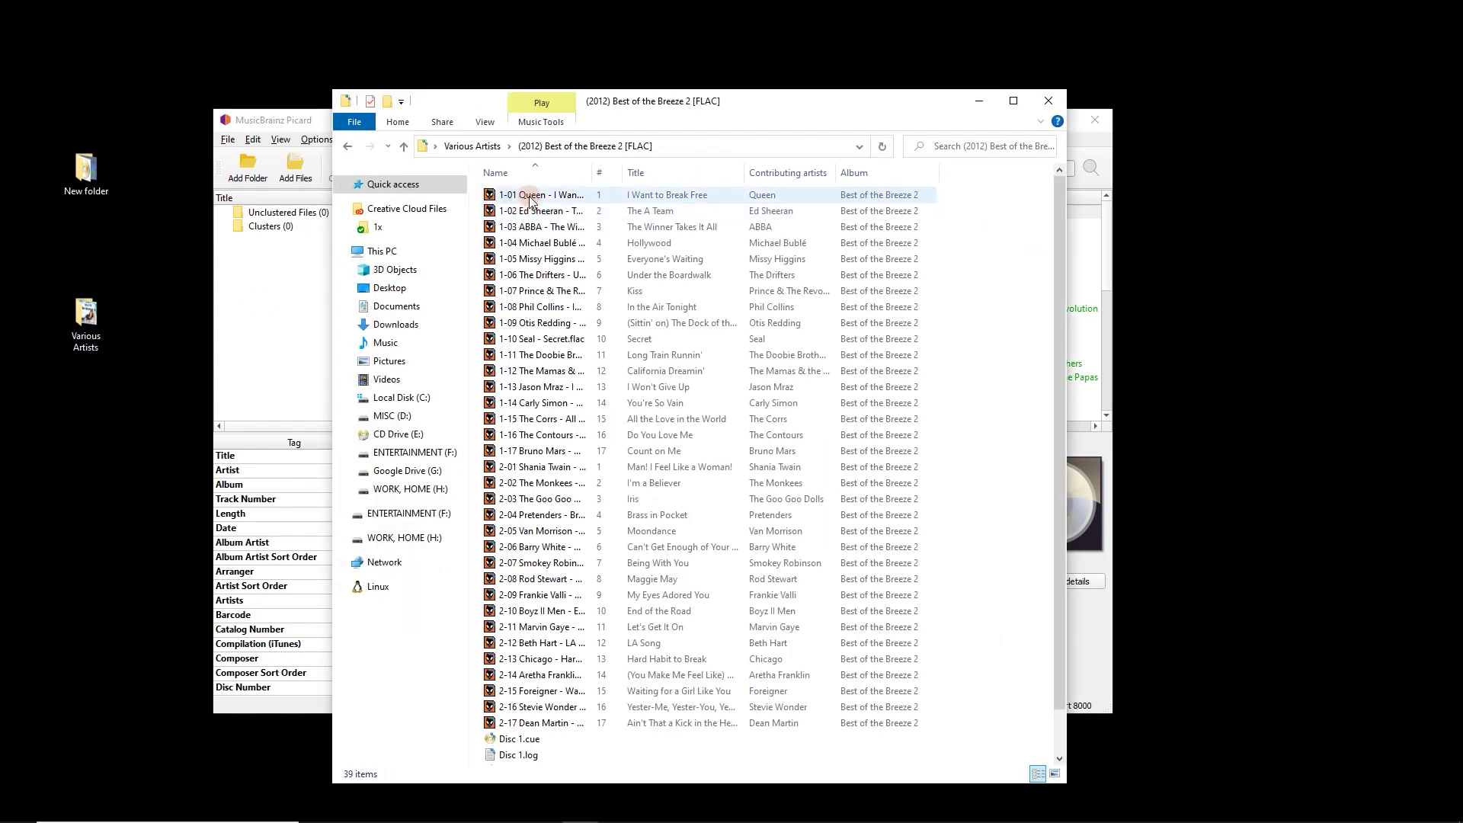
{"action": "left_click", "coordinate": [524, 195]}
{"action": "left_click_drag", "start_coordinate": [593, 172], "coordinate": [668, 194]}
{"action": "left_click", "coordinate": [1047, 101]}
- Review the file handling options again and select the Various Artists folder on the desktop
{"action": "left_click", "coordinate": [317, 140]}
{"action": "left_click", "coordinate": [295, 304]}
{"action": "left_click", "coordinate": [95, 349]}
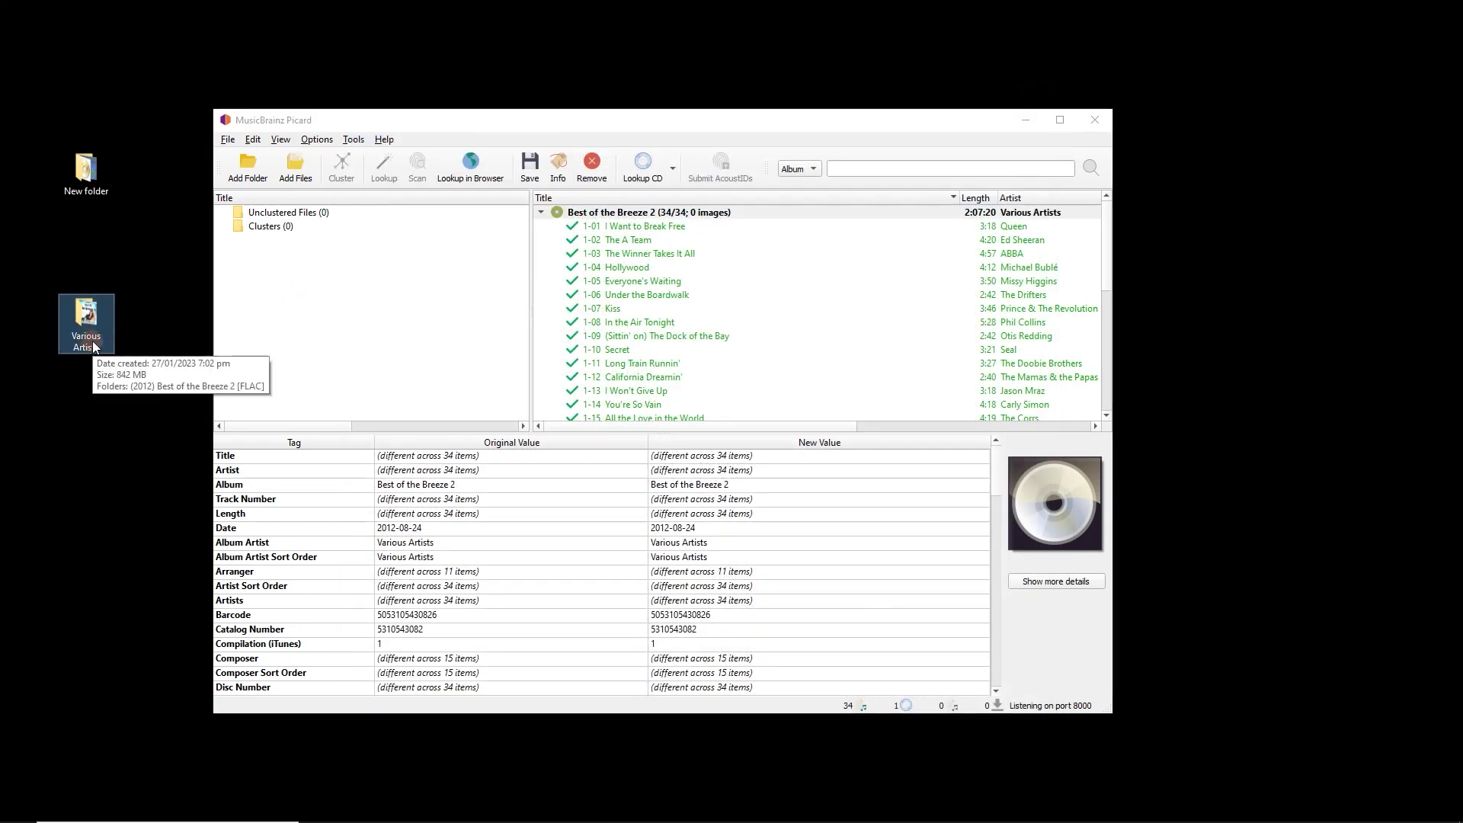
- Check once more which of the rename, move and save tags options are enabled
{"action": "left_click", "coordinate": [341, 136]}
{"action": "left_click", "coordinate": [317, 139]}
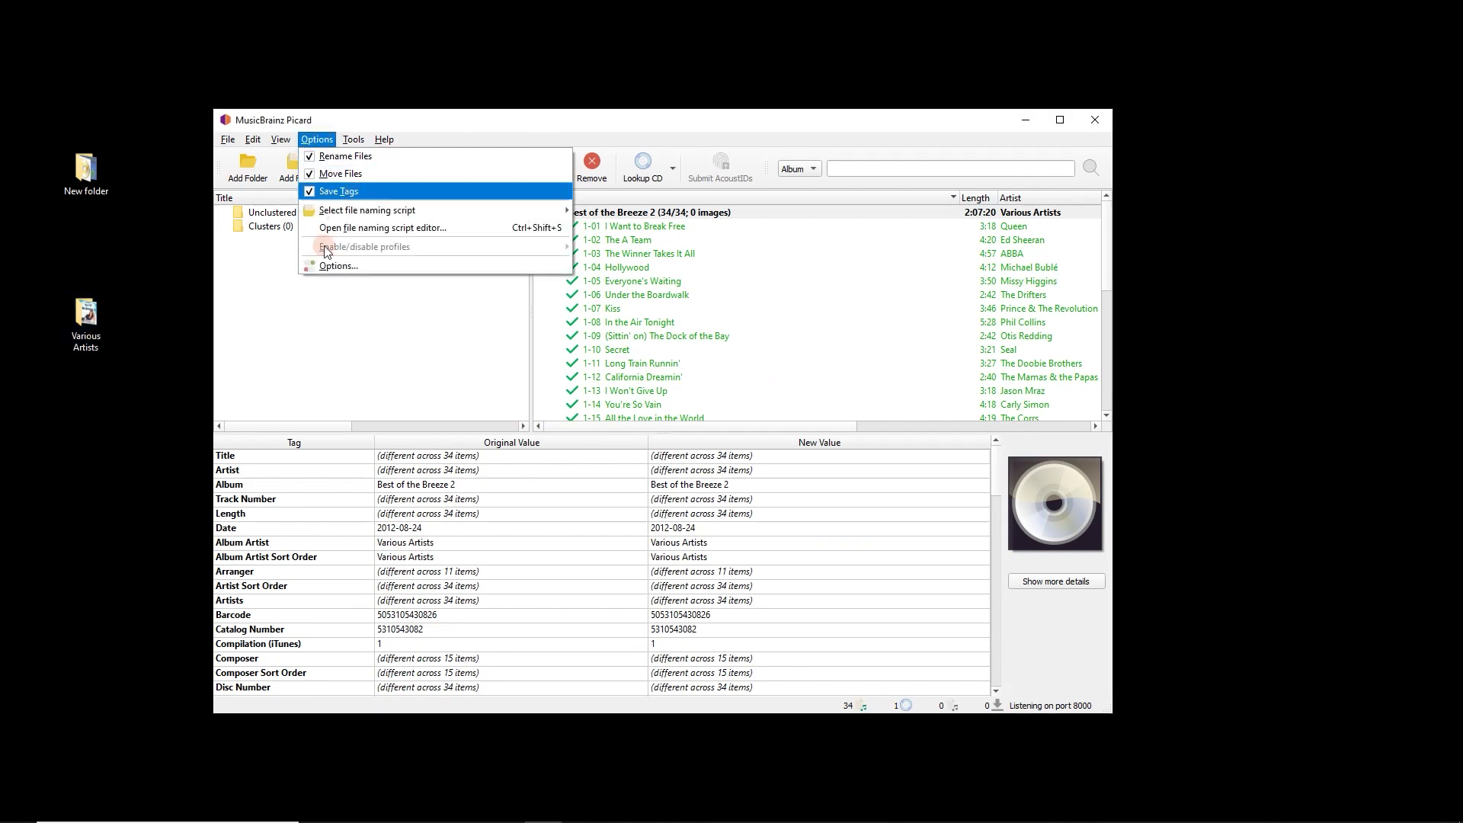
{"action": "left_click", "coordinate": [271, 347]}
- Select track 1-02 The A Team and review its full list of saved tags
{"action": "left_click", "coordinate": [639, 240]}
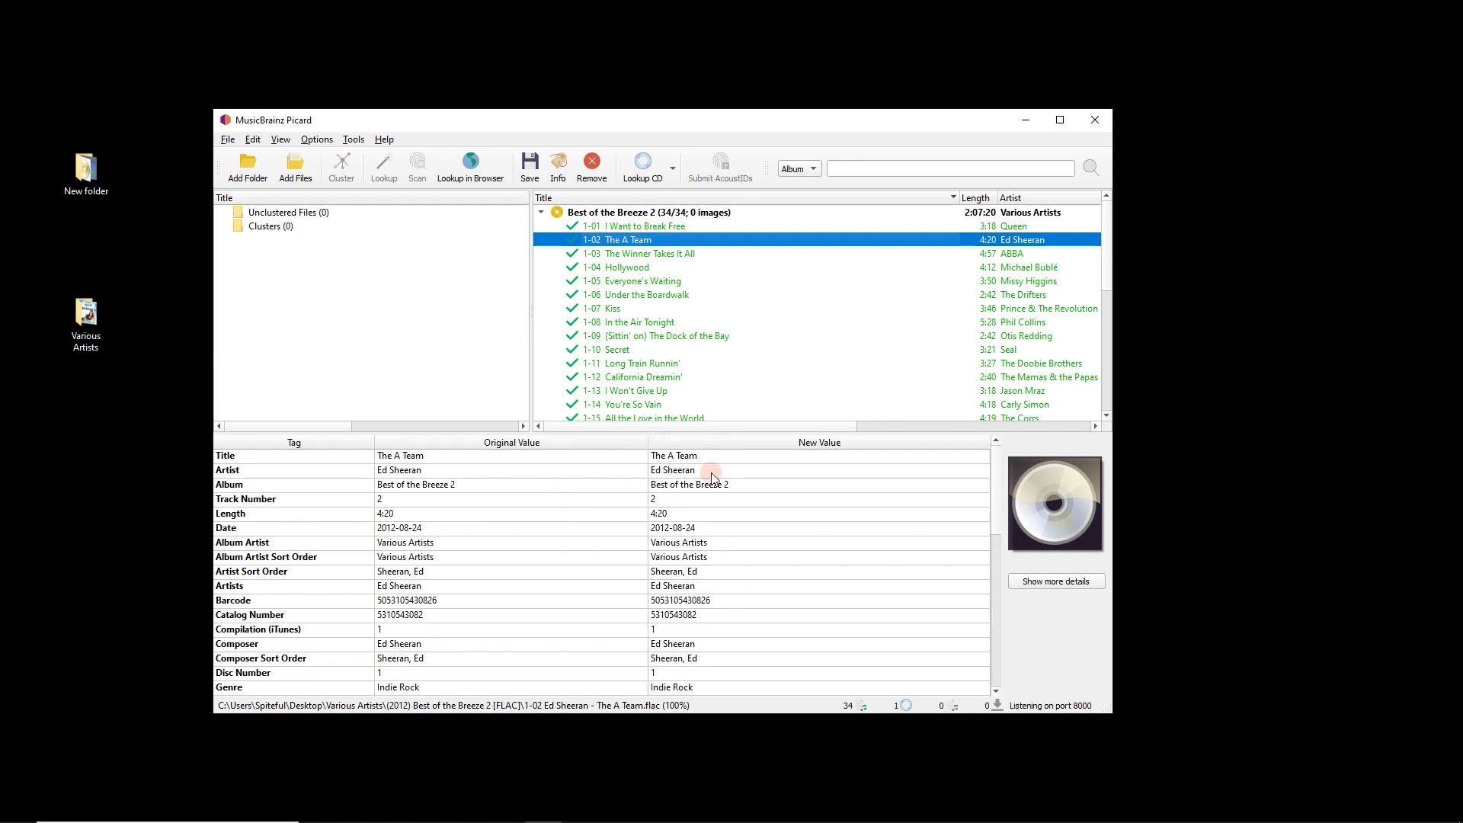
{"action": "scroll", "coordinate": [696, 598], "scroll_direction": "down", "scroll_amount": 5}
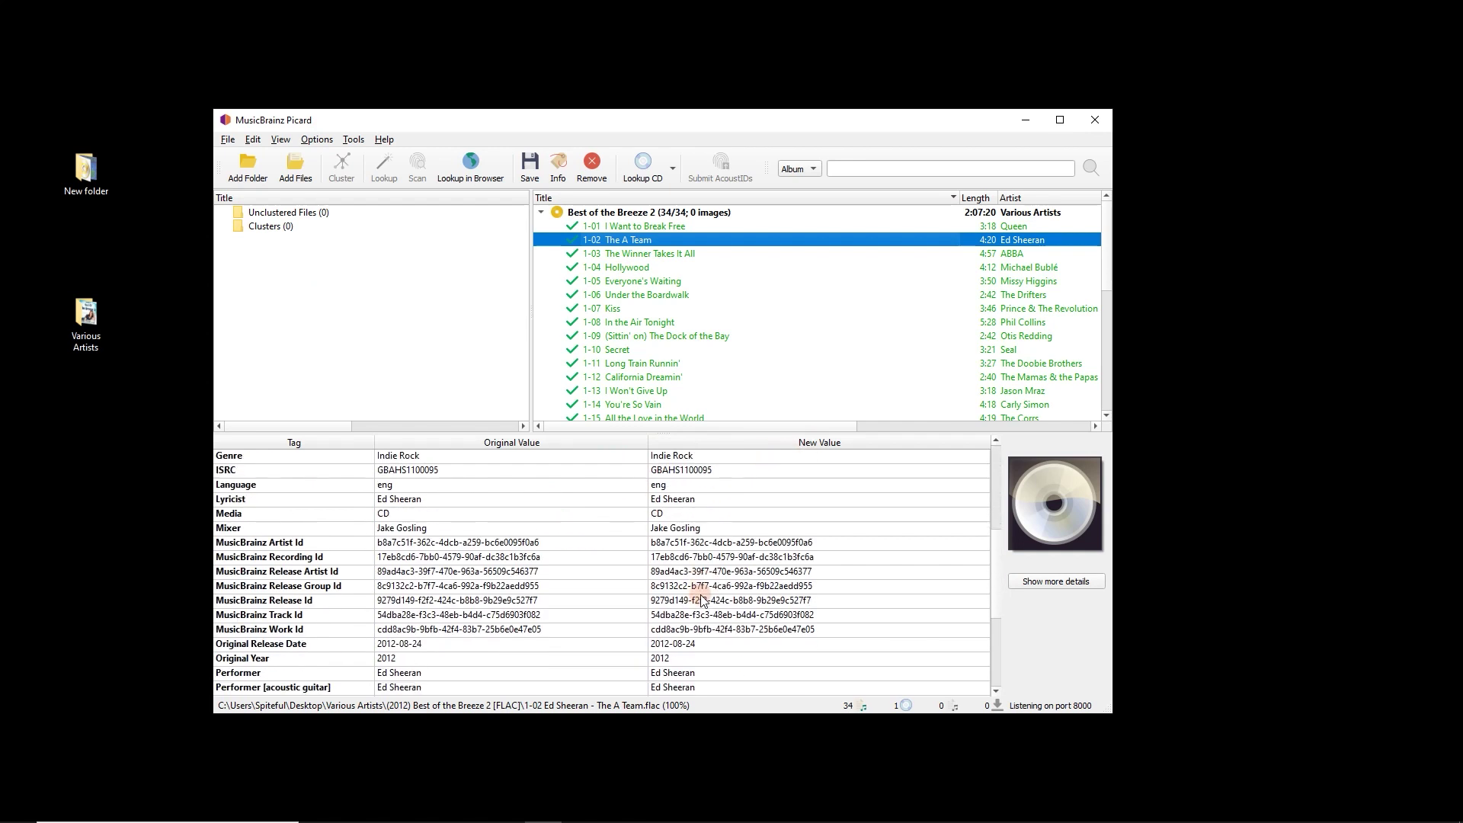
{"action": "scroll", "coordinate": [671, 533], "scroll_direction": "down", "scroll_amount": 4}
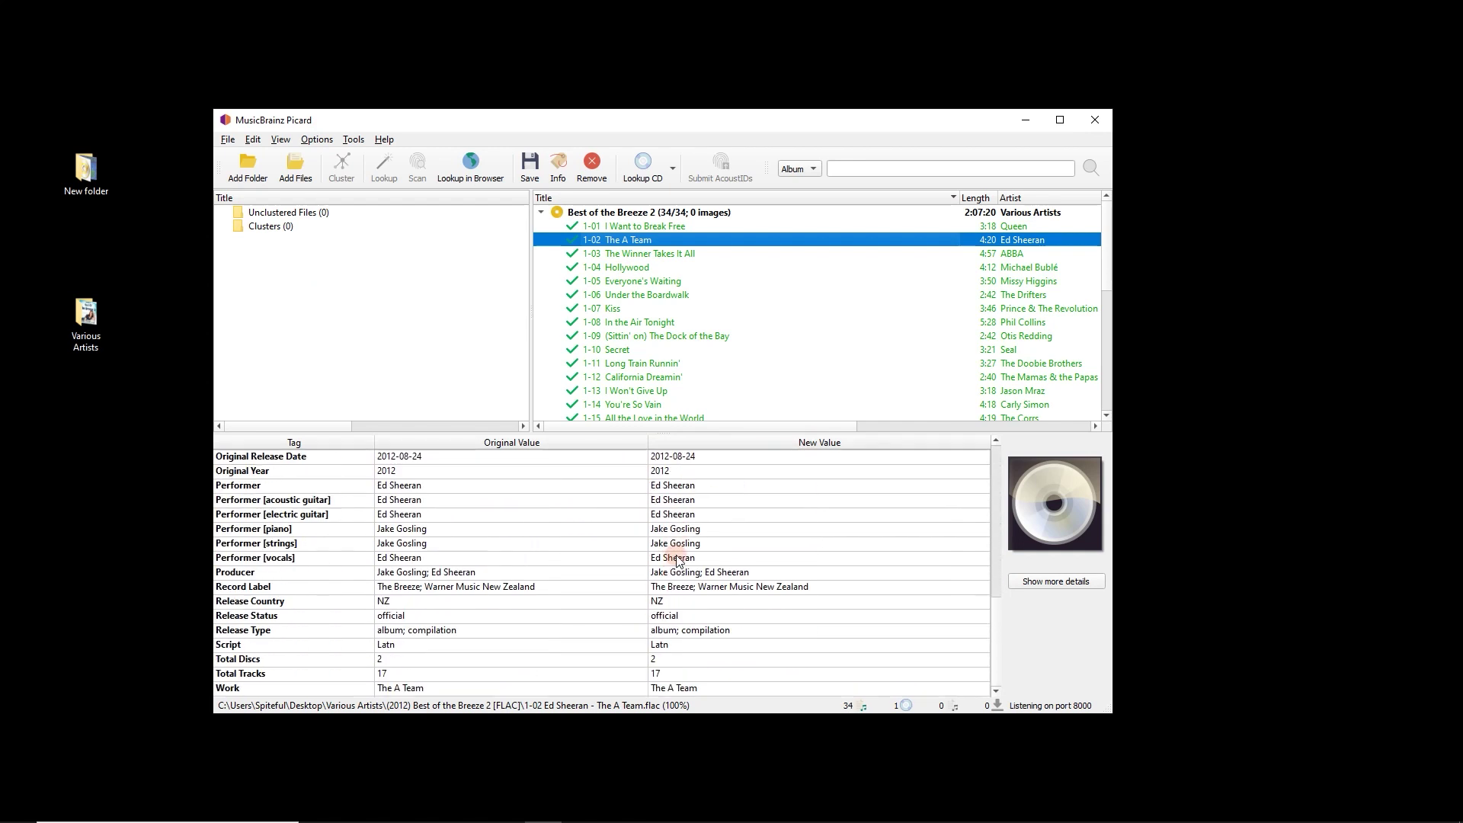
{"action": "scroll", "coordinate": [686, 560], "scroll_direction": "up", "scroll_amount": 4}
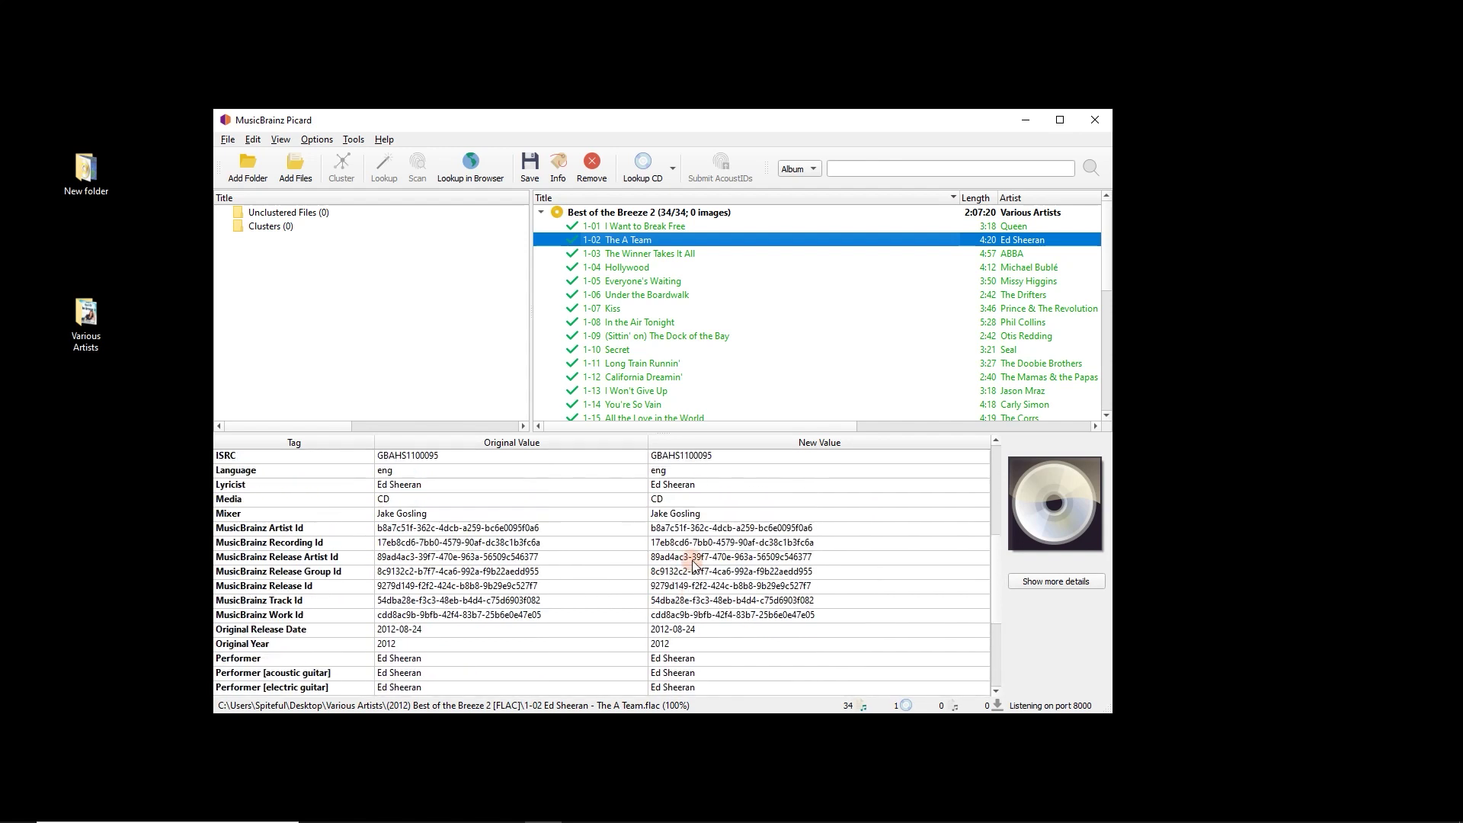
{"action": "scroll", "coordinate": [707, 518], "scroll_direction": "up", "scroll_amount": 6}
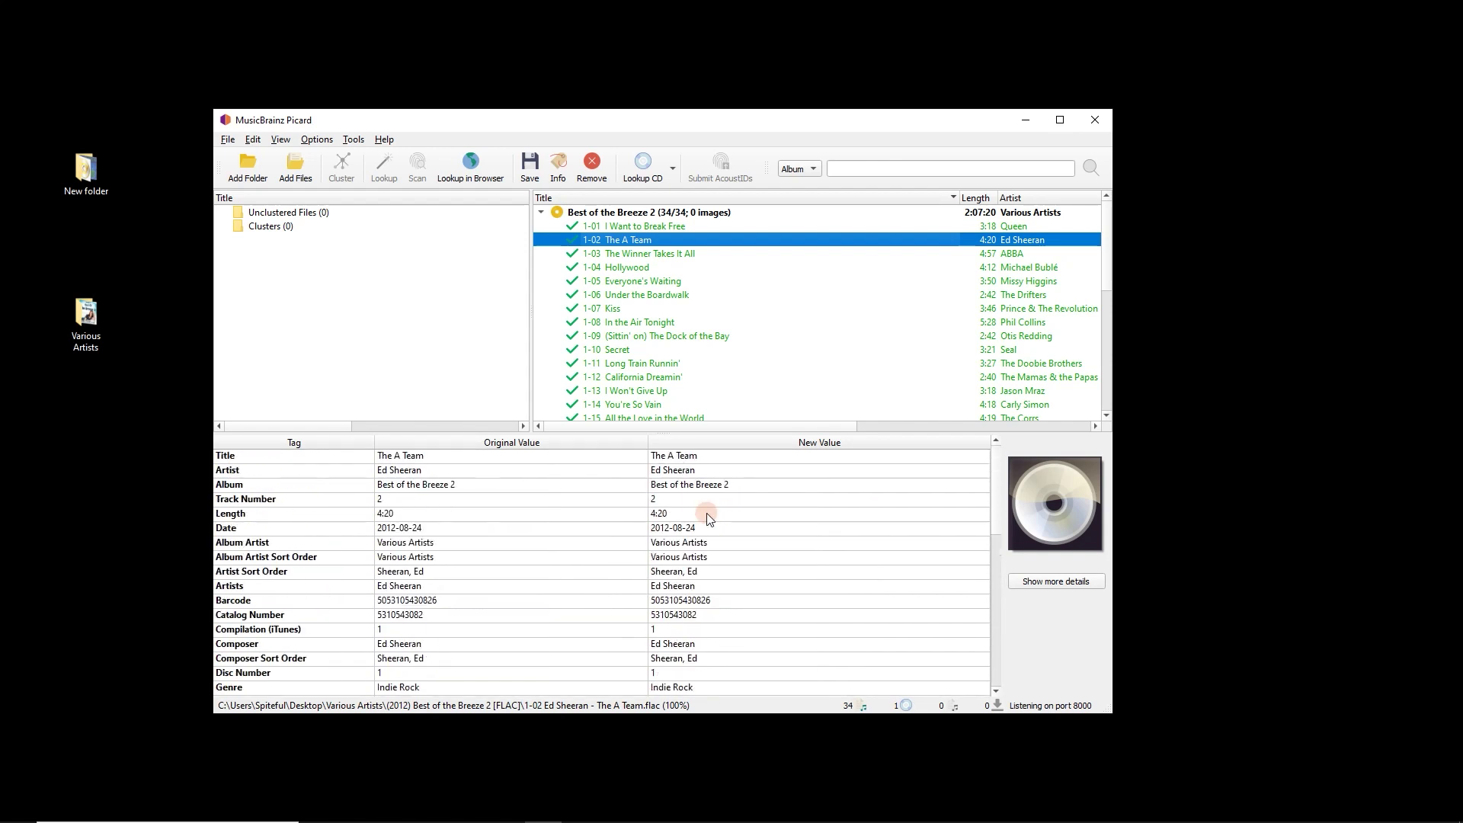
- Review the saved tags of track 1-01 I Want to Break Free, including its genre
{"action": "left_click", "coordinate": [621, 226]}
{"action": "scroll", "coordinate": [753, 621], "scroll_direction": "down", "scroll_amount": 5}
{"action": "scroll", "coordinate": [731, 609], "scroll_direction": "down", "scroll_amount": 5}
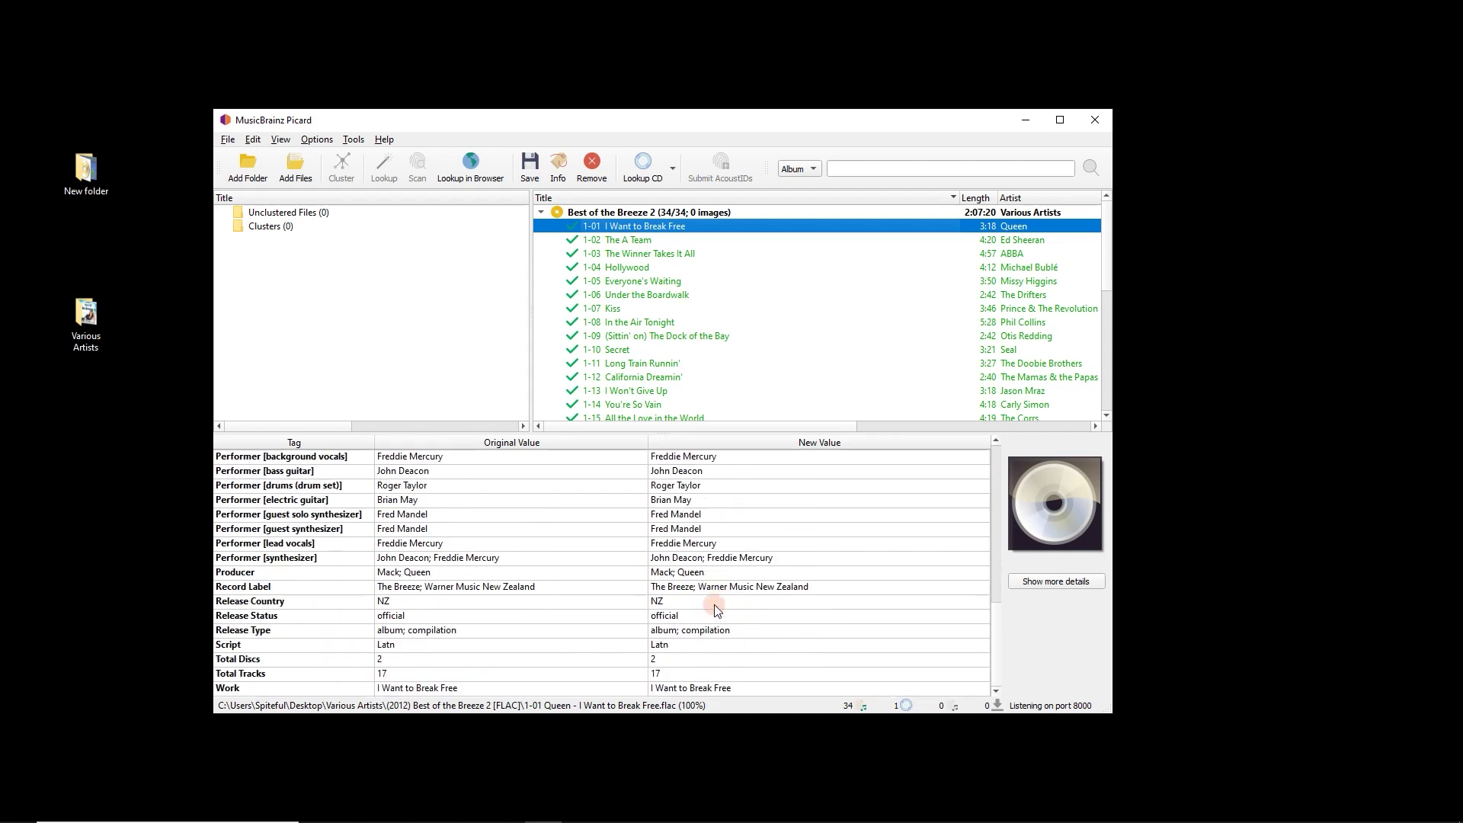
{"action": "scroll", "coordinate": [720, 607], "scroll_direction": "up", "scroll_amount": 9}
{"action": "scroll", "coordinate": [718, 600], "scroll_direction": "up", "scroll_amount": 2}
{"action": "left_click", "coordinate": [678, 615]}
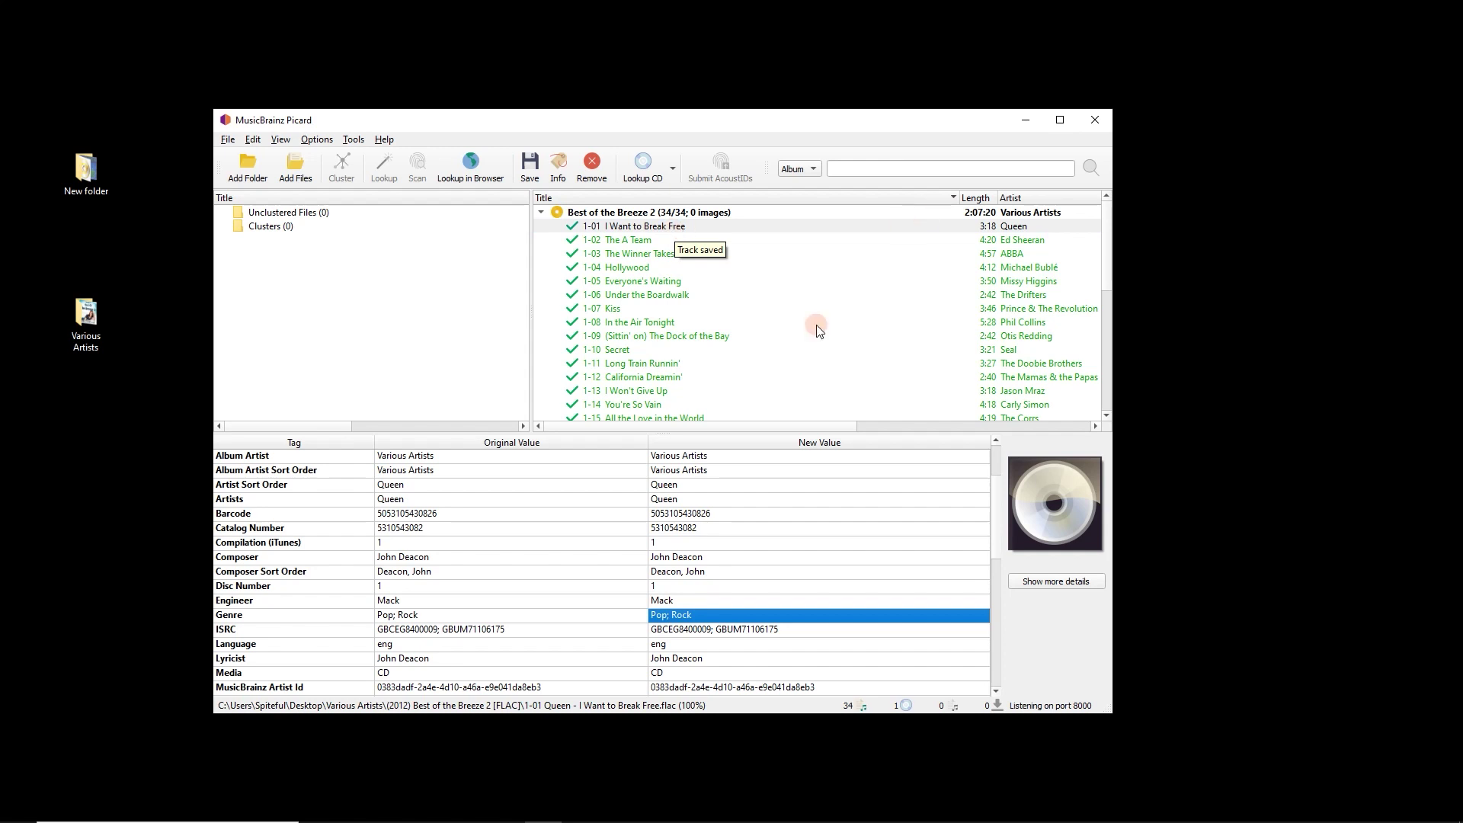
{"action": "scroll", "coordinate": [747, 525], "scroll_direction": "up", "scroll_amount": 2}
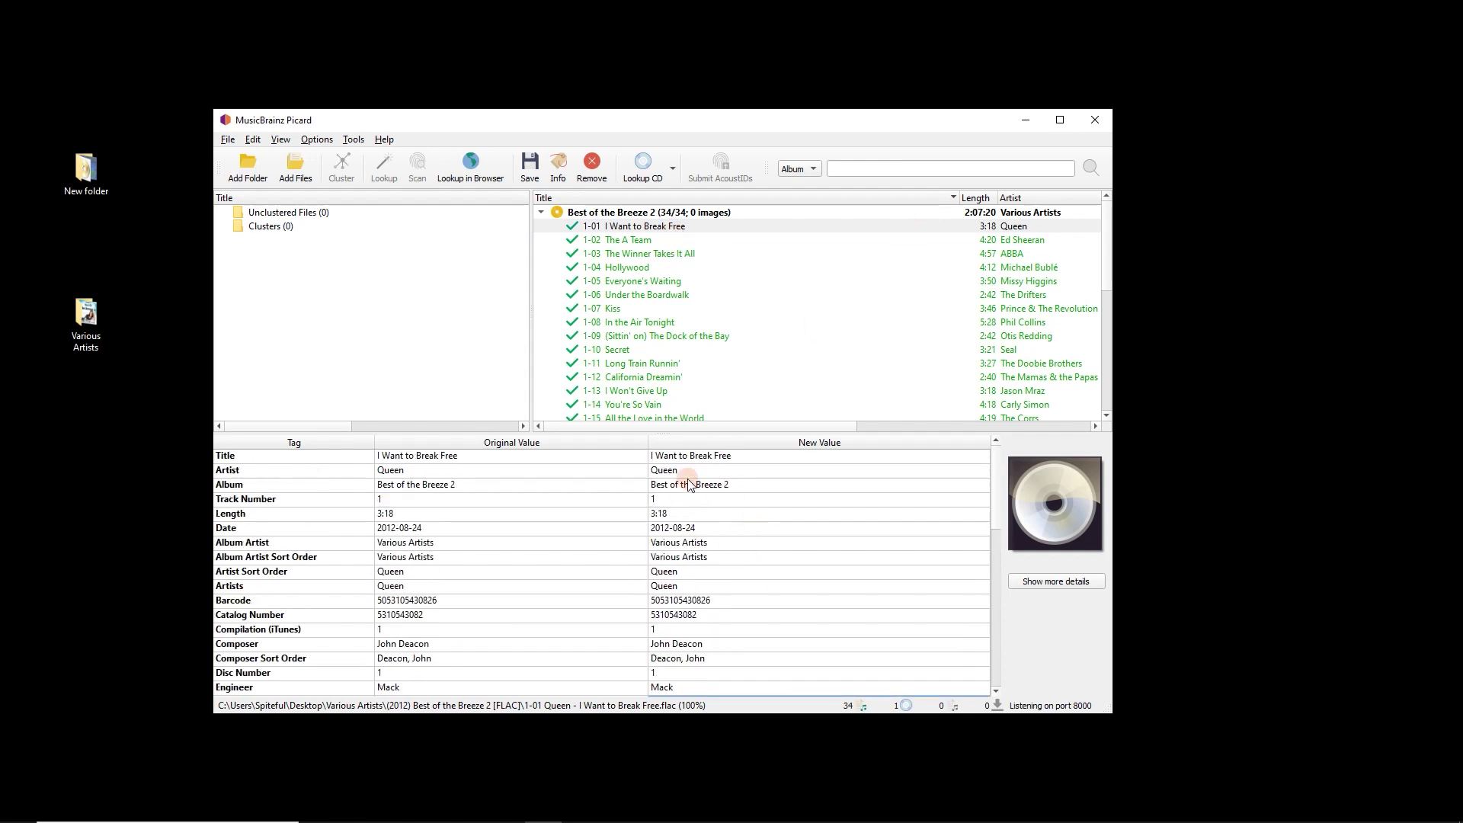
- Remove the Best of the Breeze 2 album from the list and load the desktop's New folder as unmatched files
{"action": "left_click", "coordinate": [631, 215]}
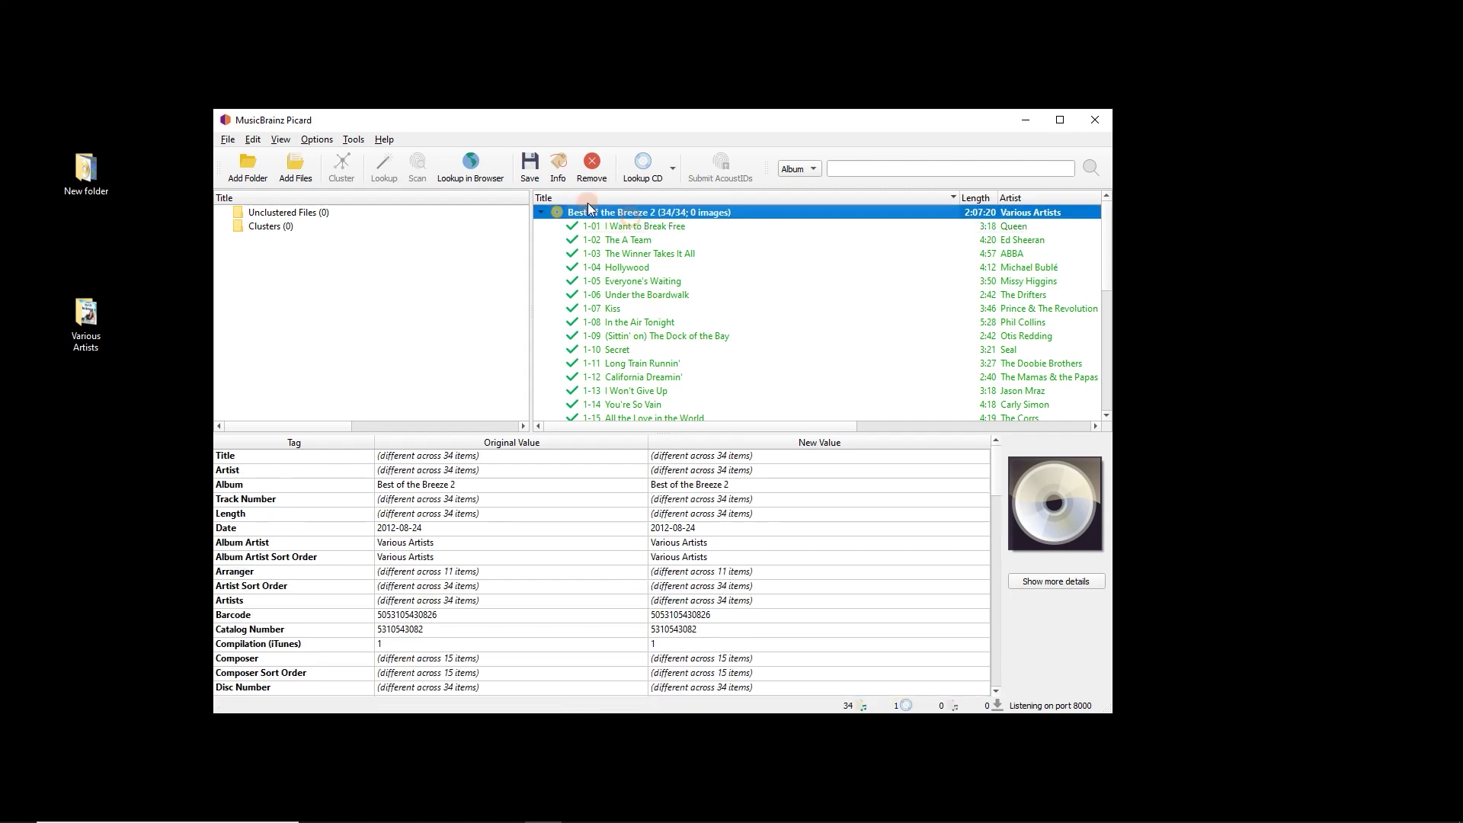
{"action": "left_click", "coordinate": [593, 172]}
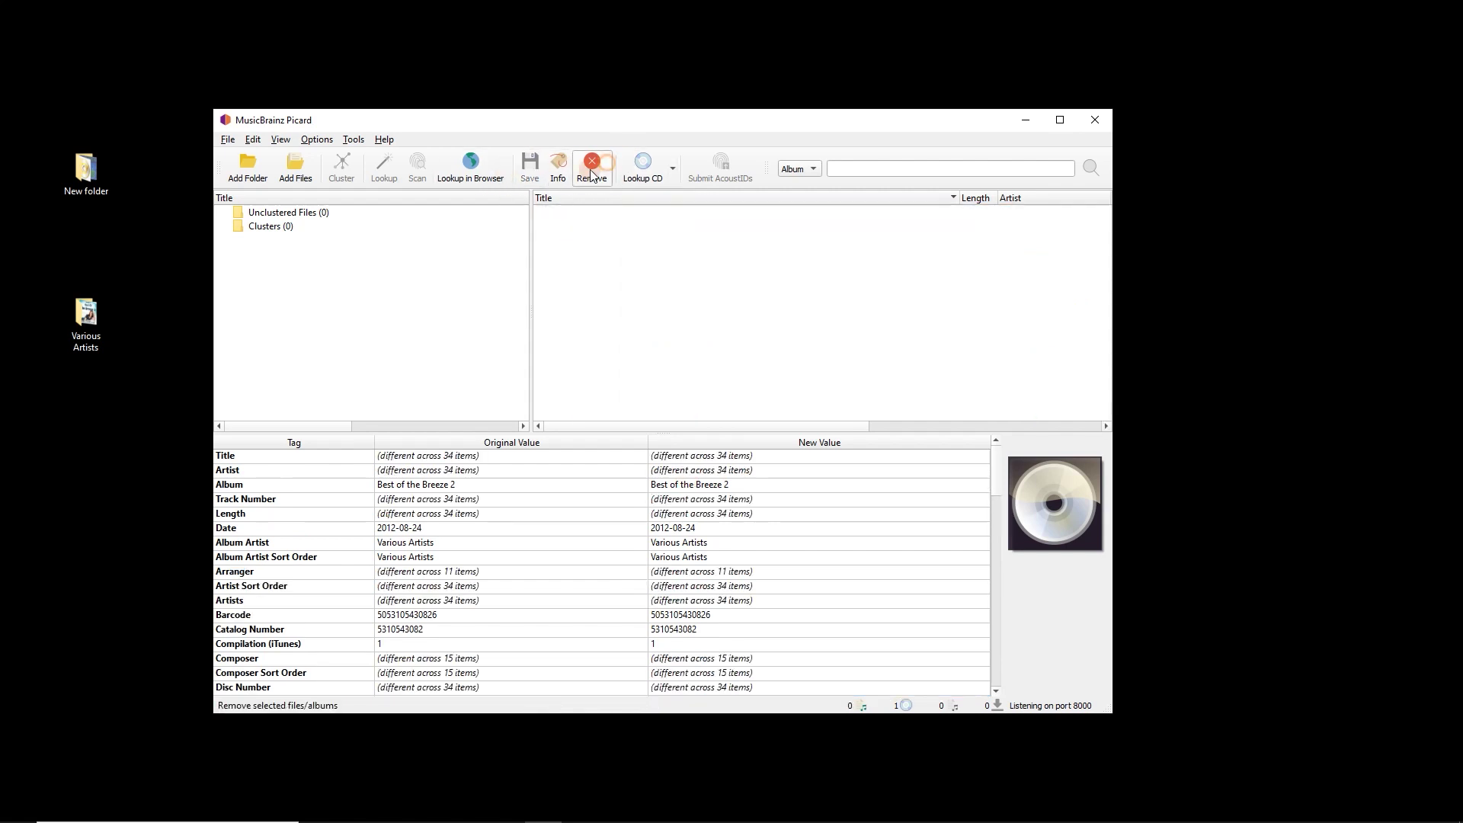
{"action": "left_click", "coordinate": [99, 177]}
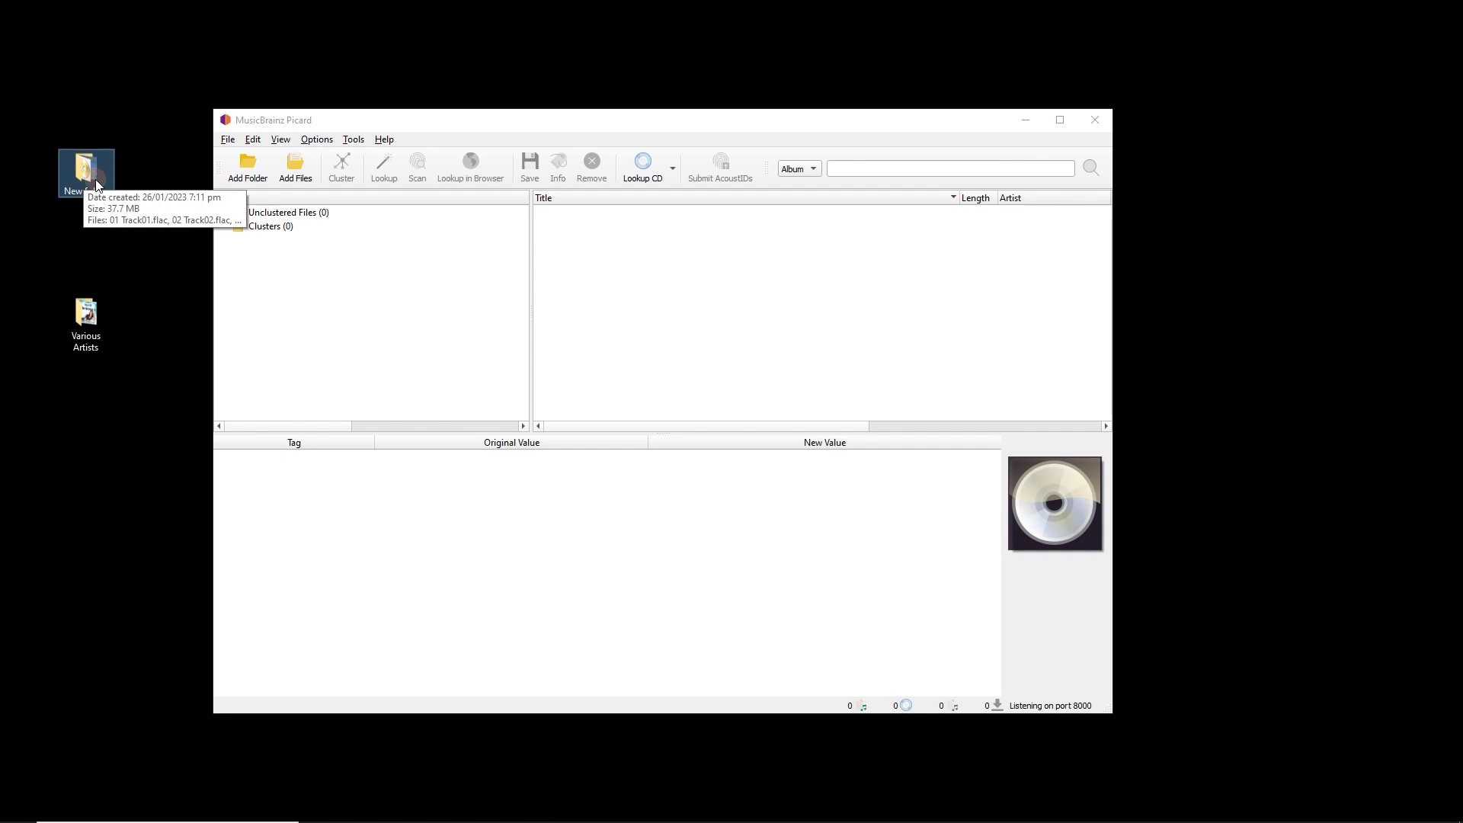
{"action": "left_click_drag", "start_coordinate": [89, 171], "coordinate": [274, 277]}
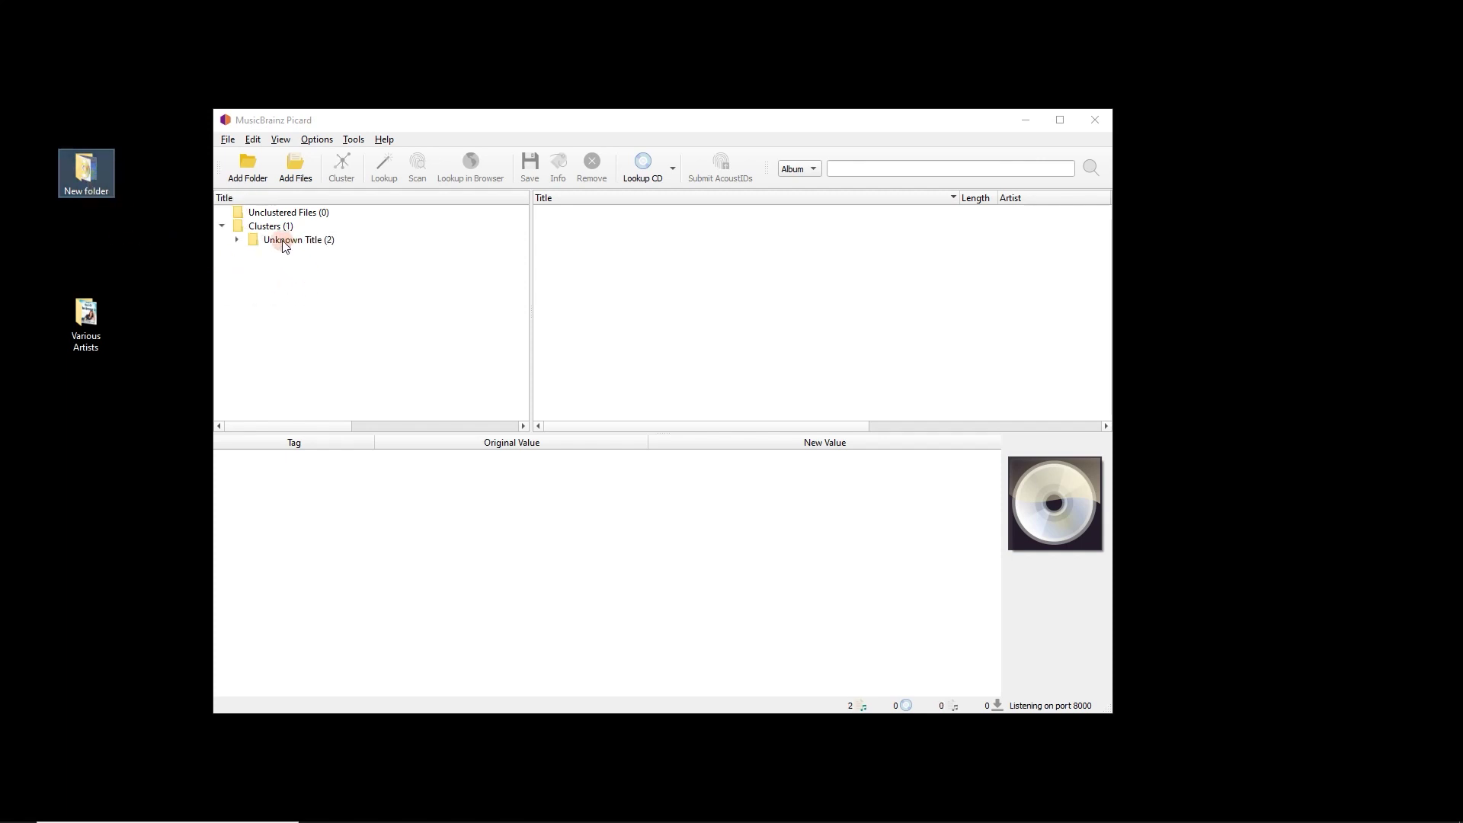
- Expand the Unknown Title cluster and inspect Track01's artist and album tags
{"action": "left_click", "coordinate": [284, 240]}
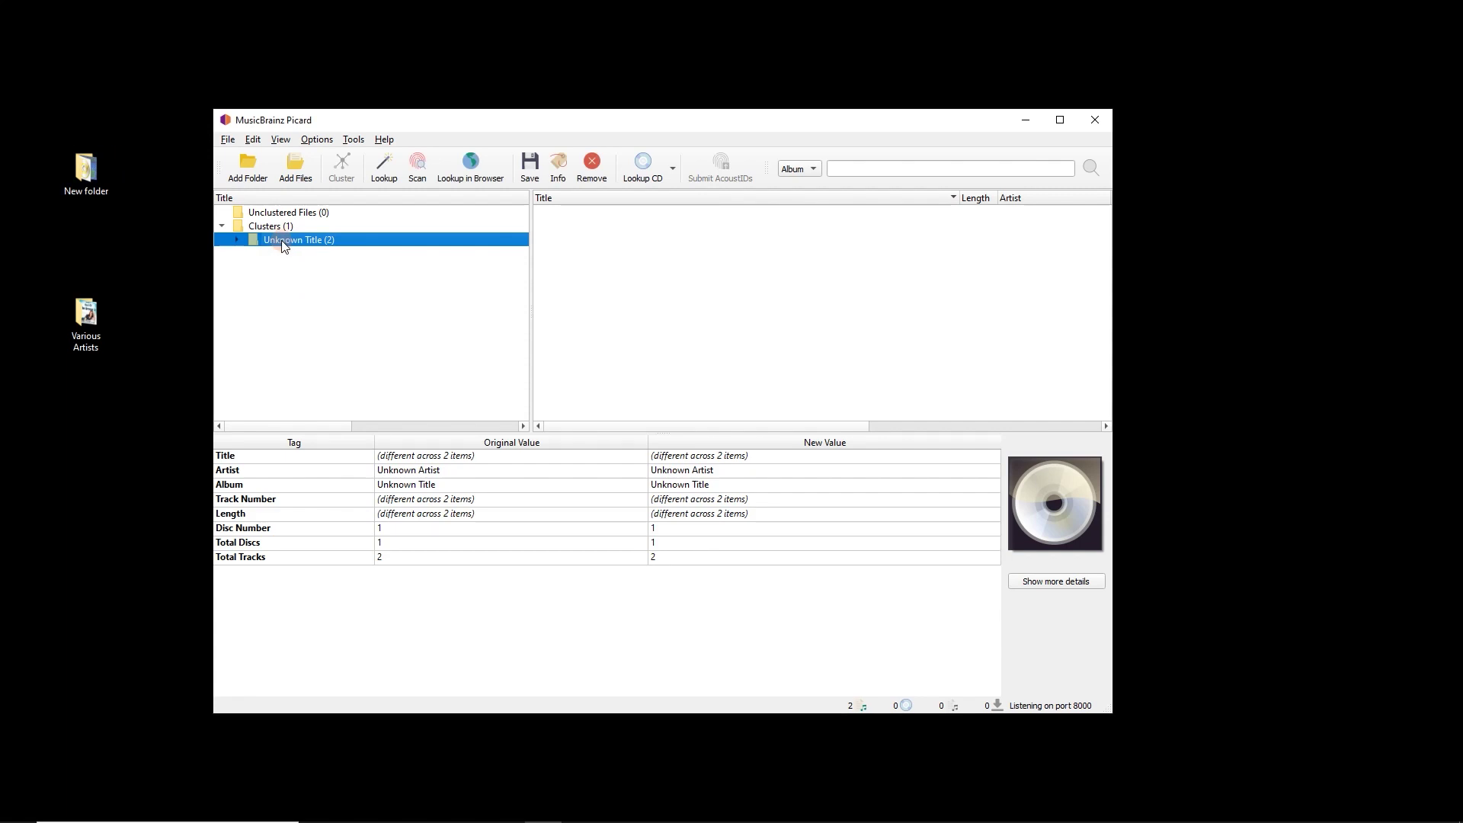
{"action": "left_click", "coordinate": [237, 240]}
{"action": "left_click", "coordinate": [292, 256]}
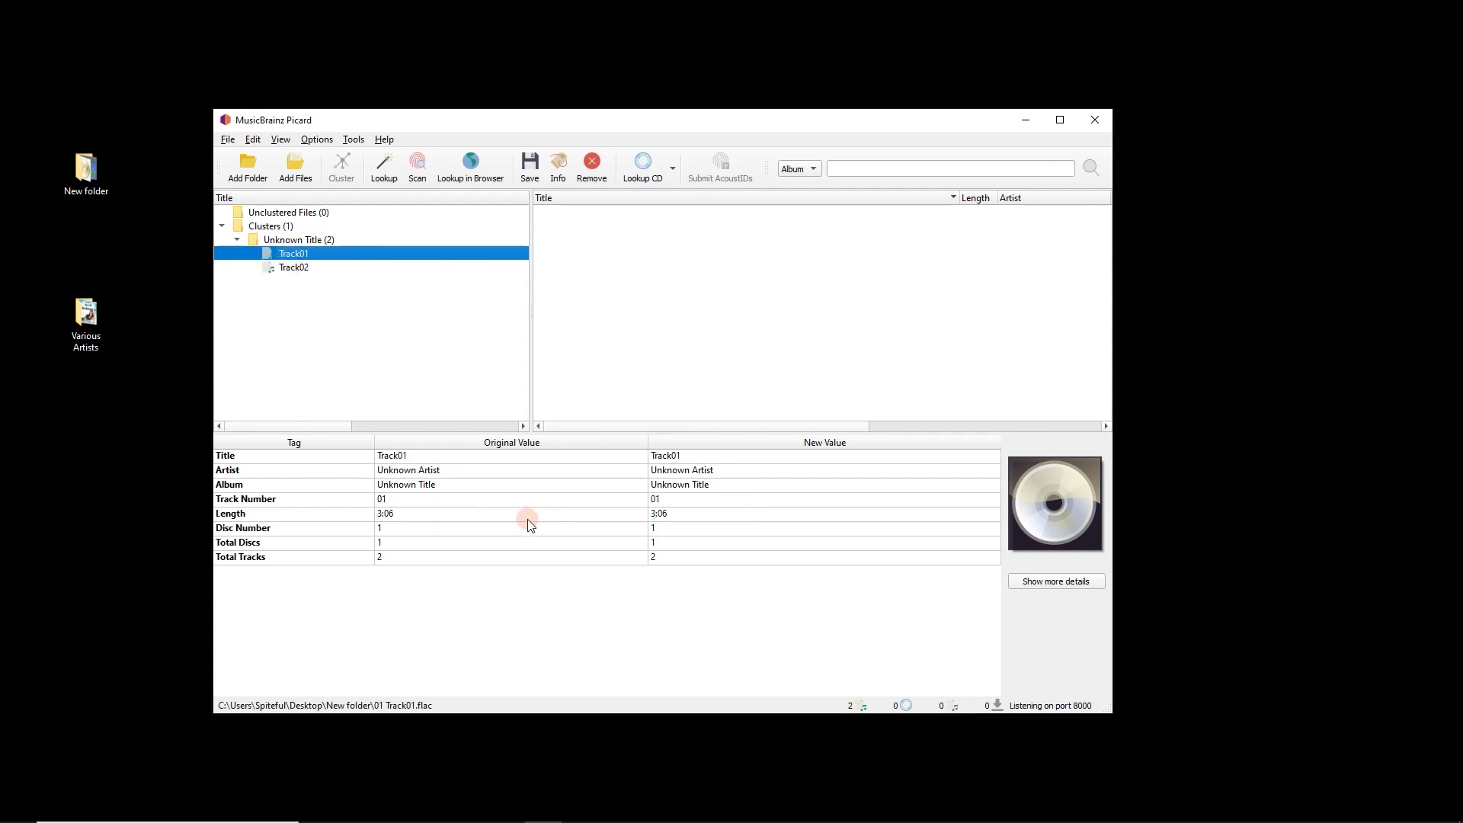
{"action": "left_click", "coordinate": [440, 472]}
{"action": "left_click", "coordinate": [444, 485]}
{"action": "left_click", "coordinate": [98, 186]}
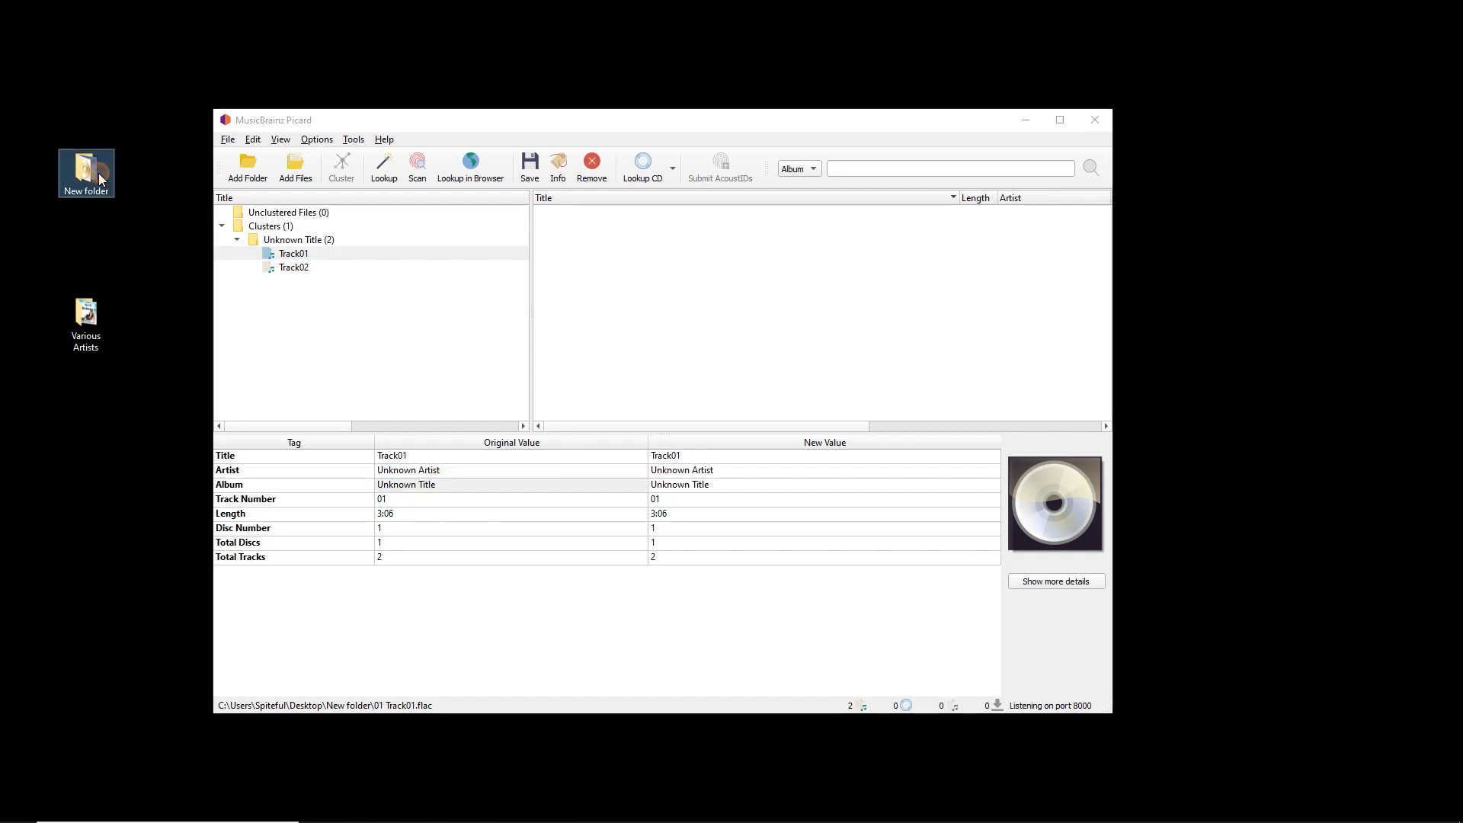
{"action": "left_click", "coordinate": [325, 308]}
{"action": "left_click", "coordinate": [301, 253]}
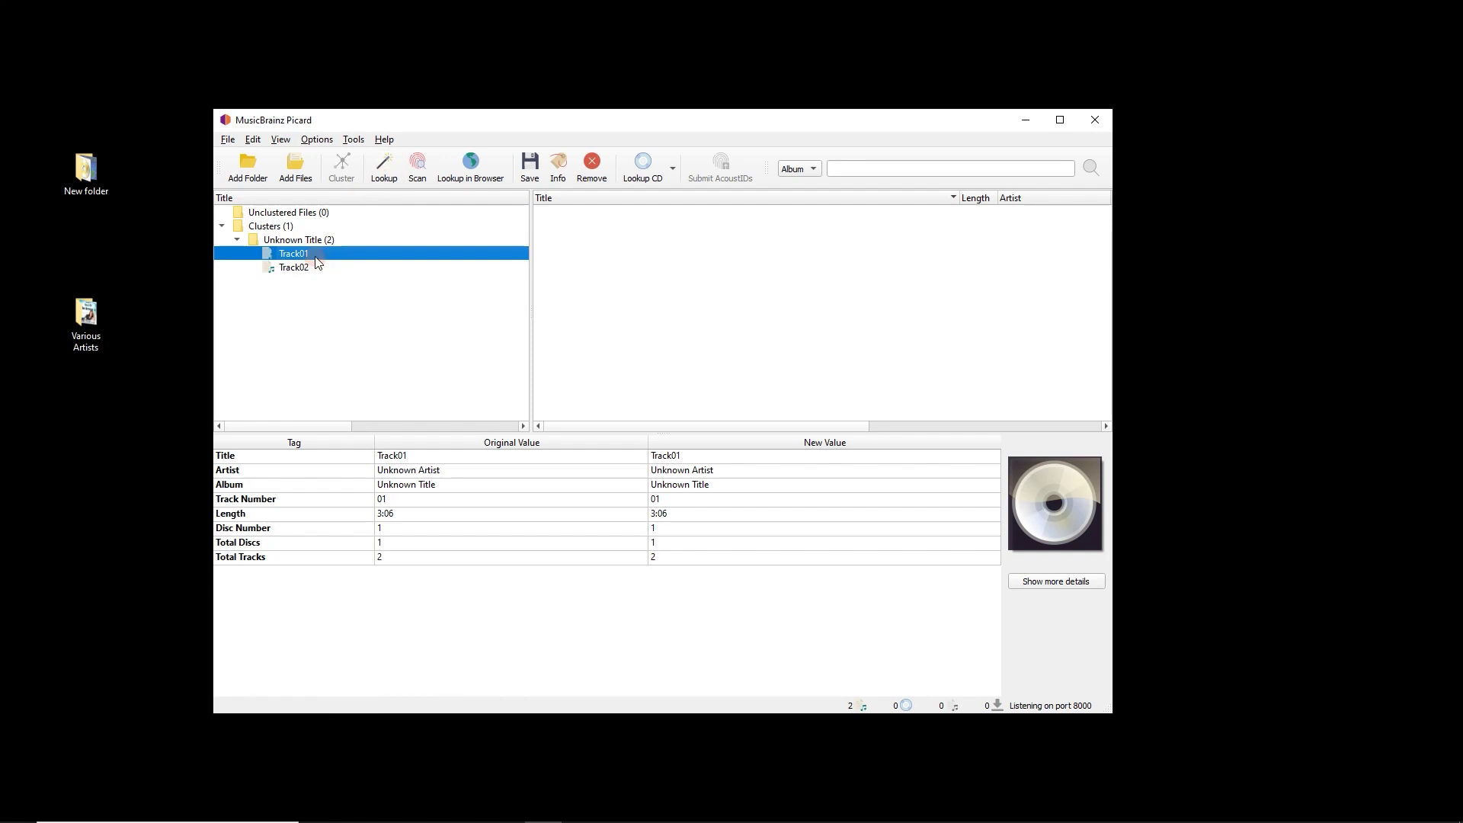
- Run Lookup on the whole Unknown Title cluster, followed by Scan to identify its tracks
{"action": "left_click", "coordinate": [315, 239]}
{"action": "left_click", "coordinate": [377, 180]}
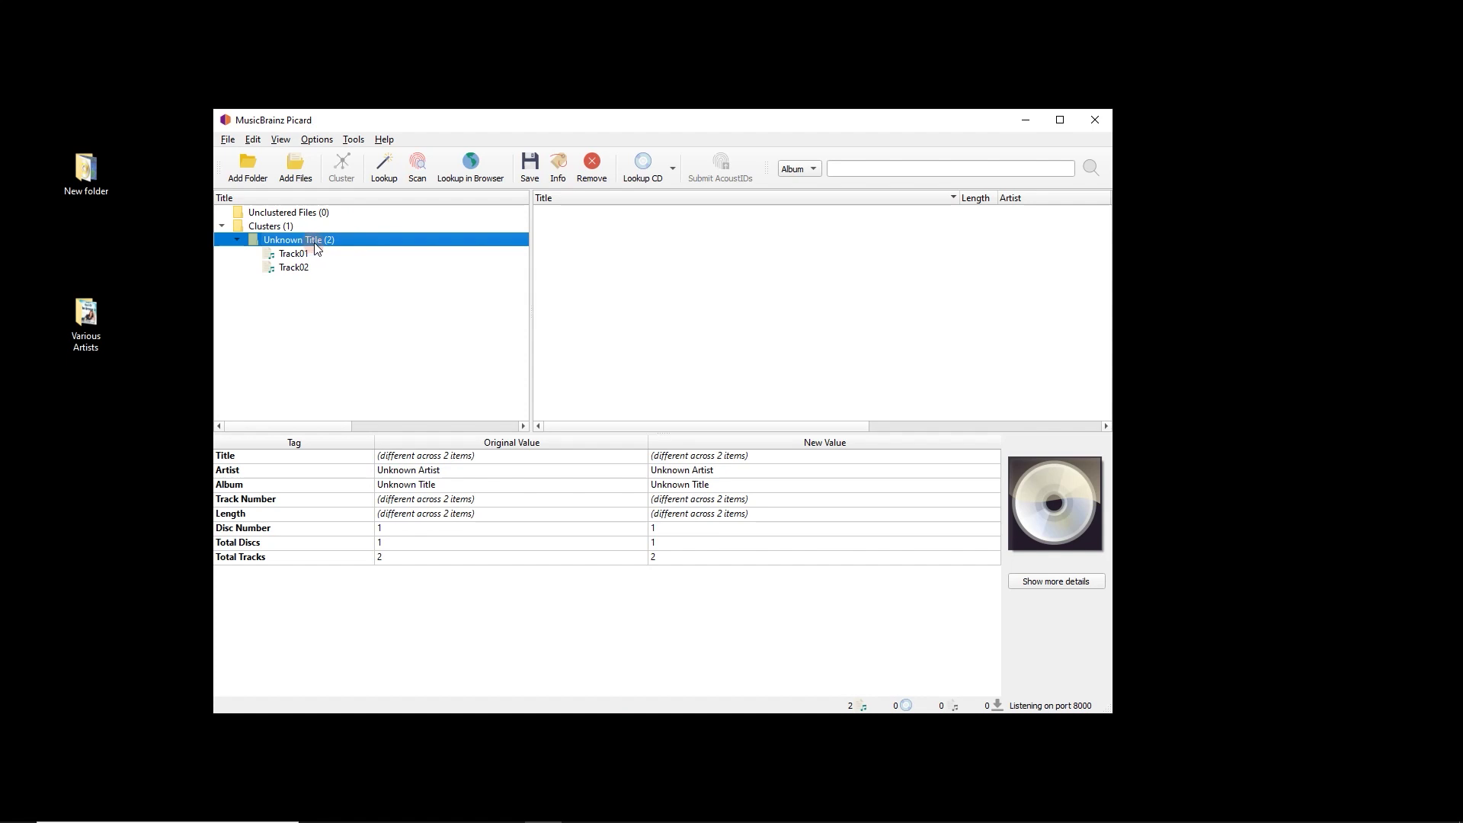
{"action": "left_click", "coordinate": [338, 335]}
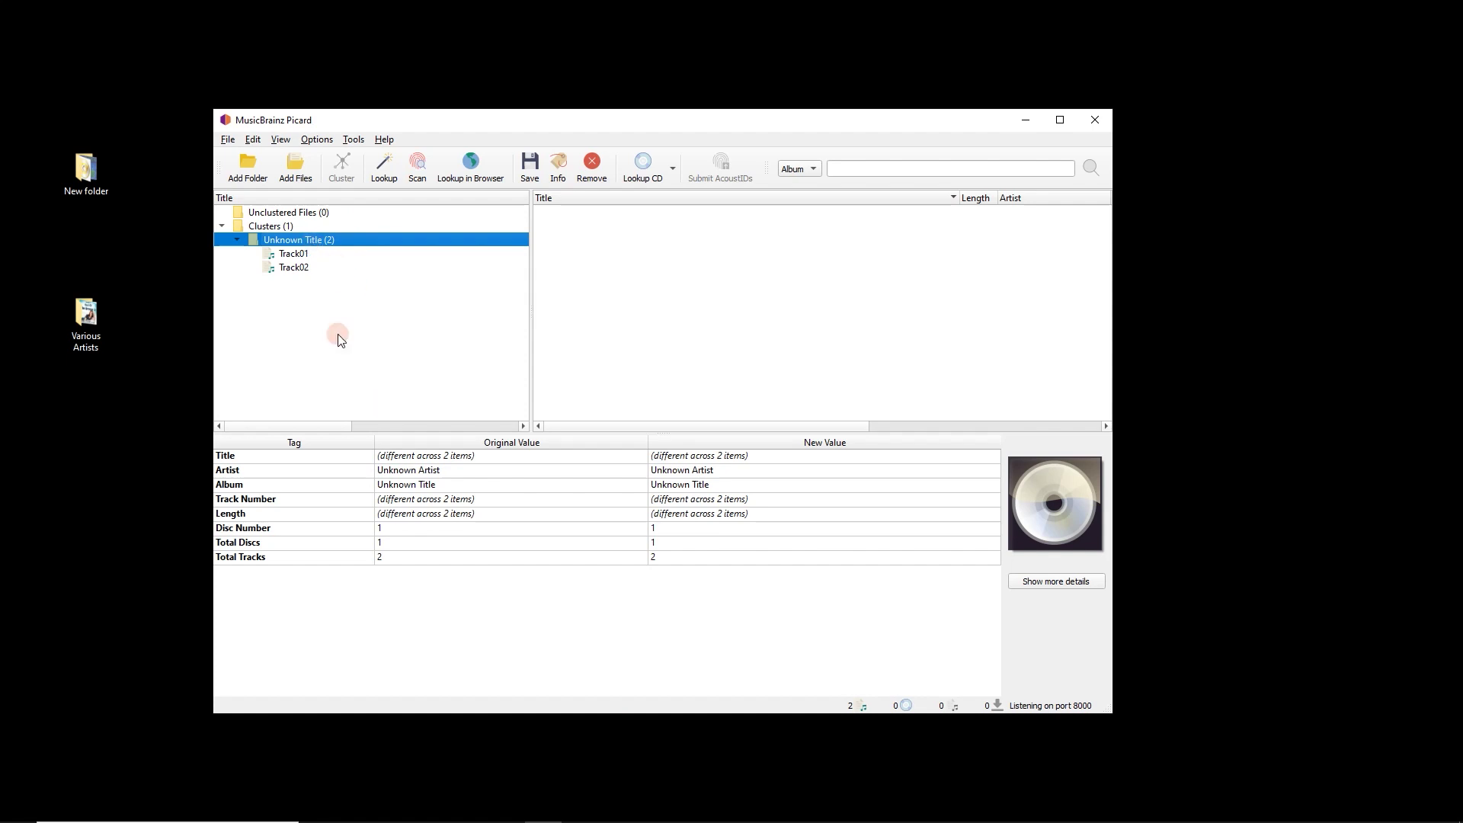
{"action": "left_click", "coordinate": [417, 168]}
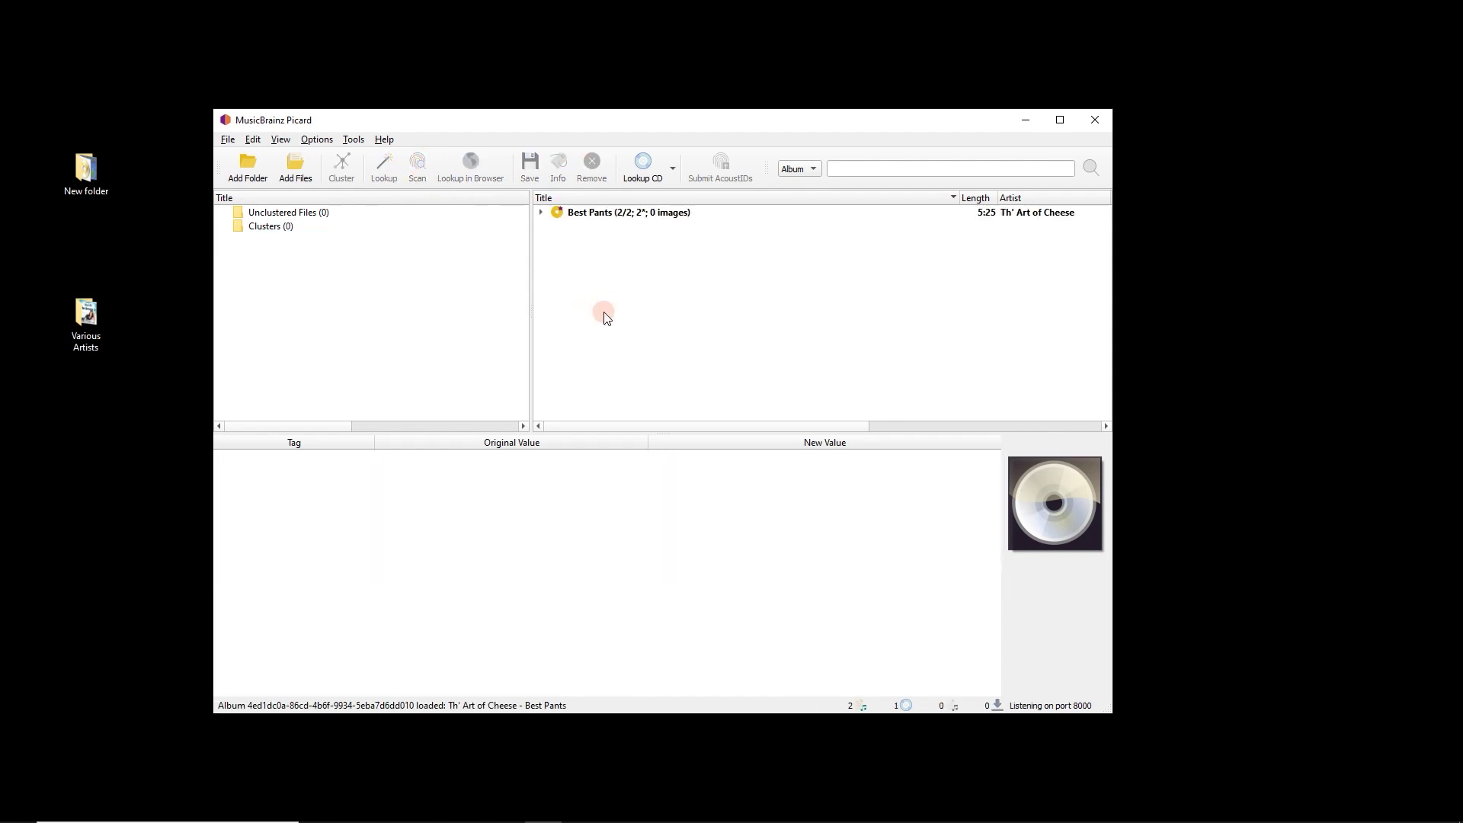
- Expand the matched Best Pants album and compare its original tags with the new values
{"action": "left_click", "coordinate": [587, 213]}
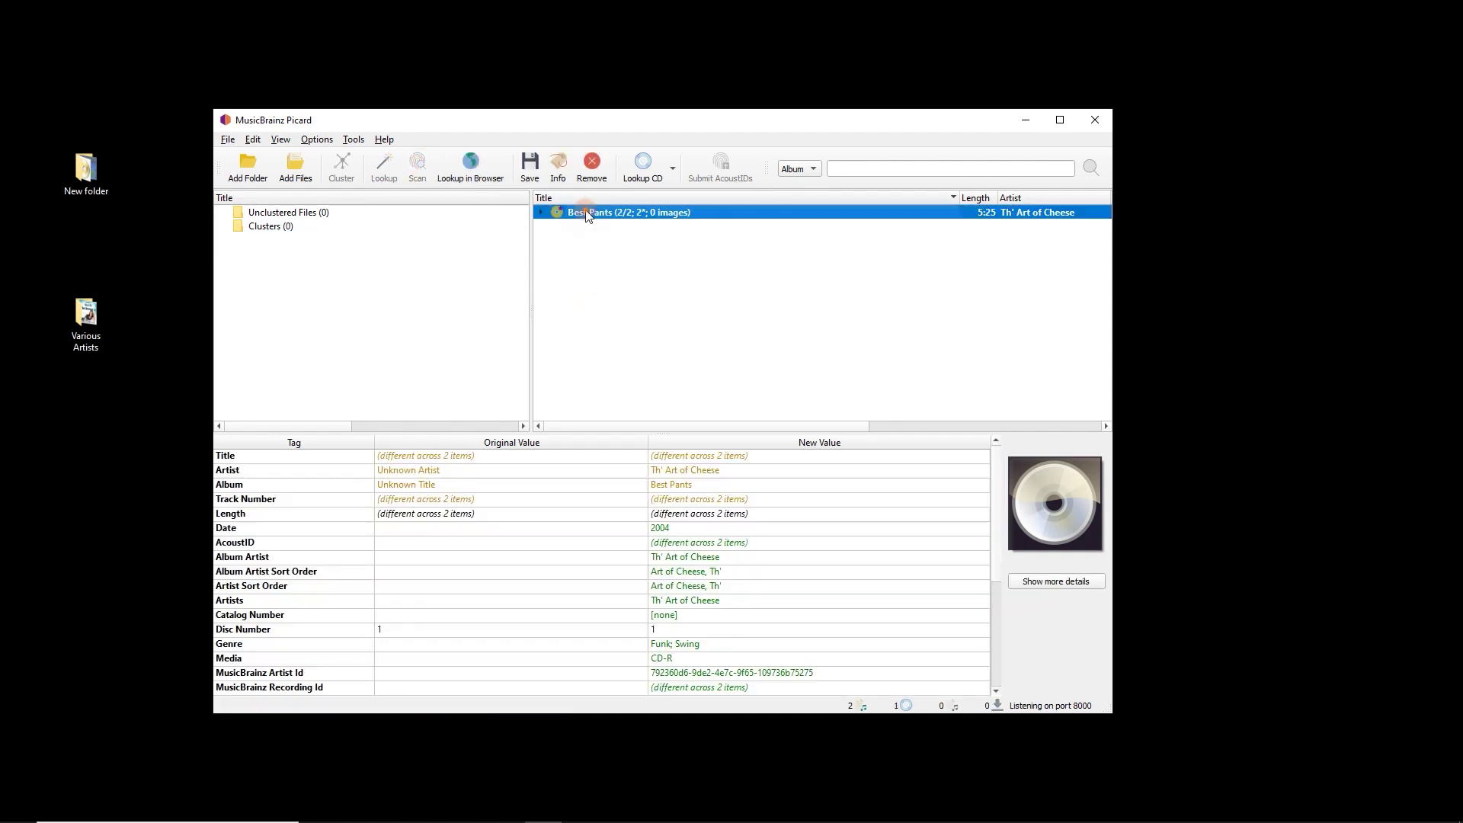
{"action": "left_click", "coordinate": [541, 213]}
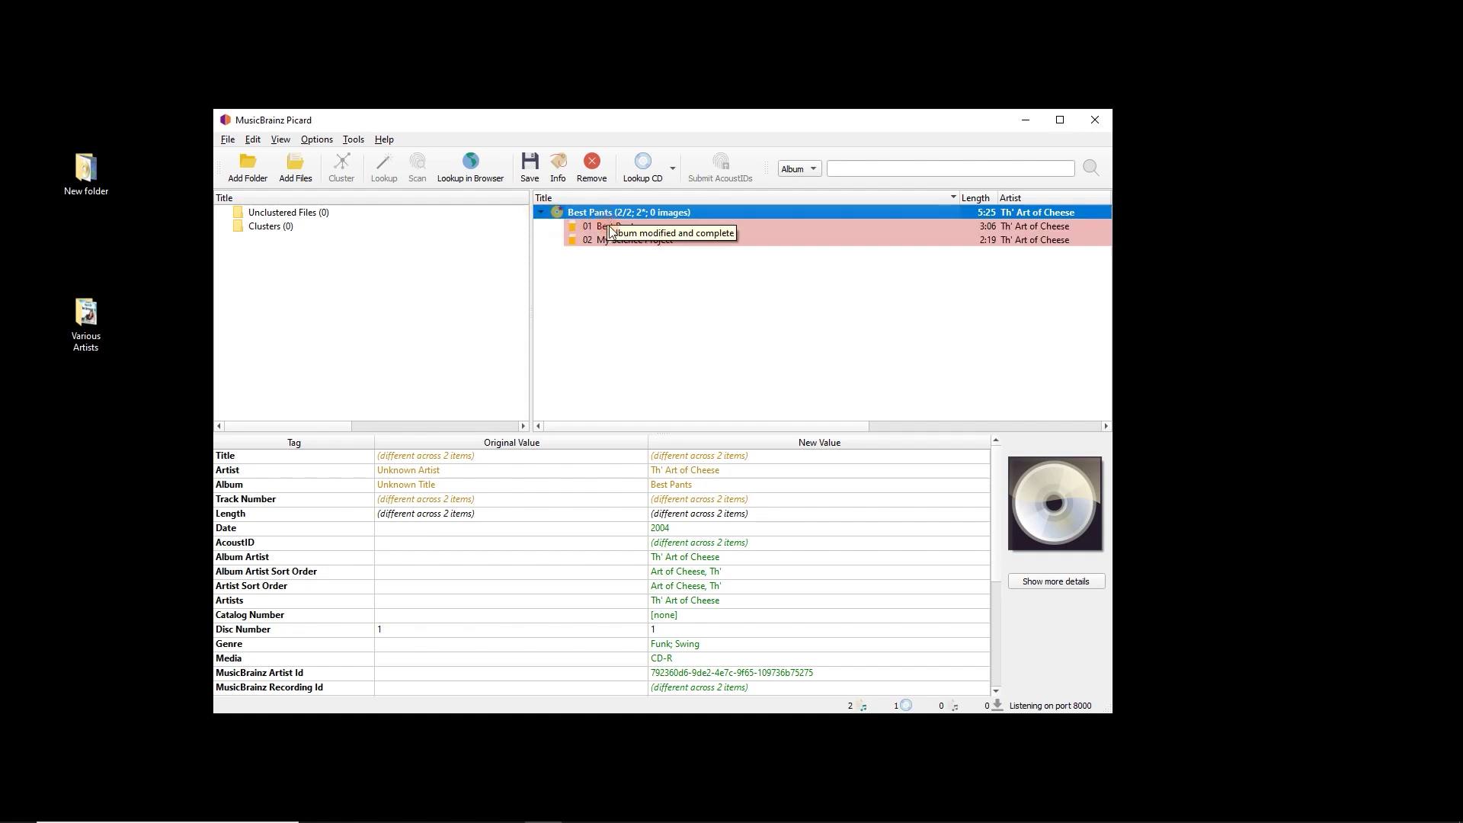
{"action": "left_click", "coordinate": [610, 300]}
{"action": "left_click", "coordinate": [573, 215]}
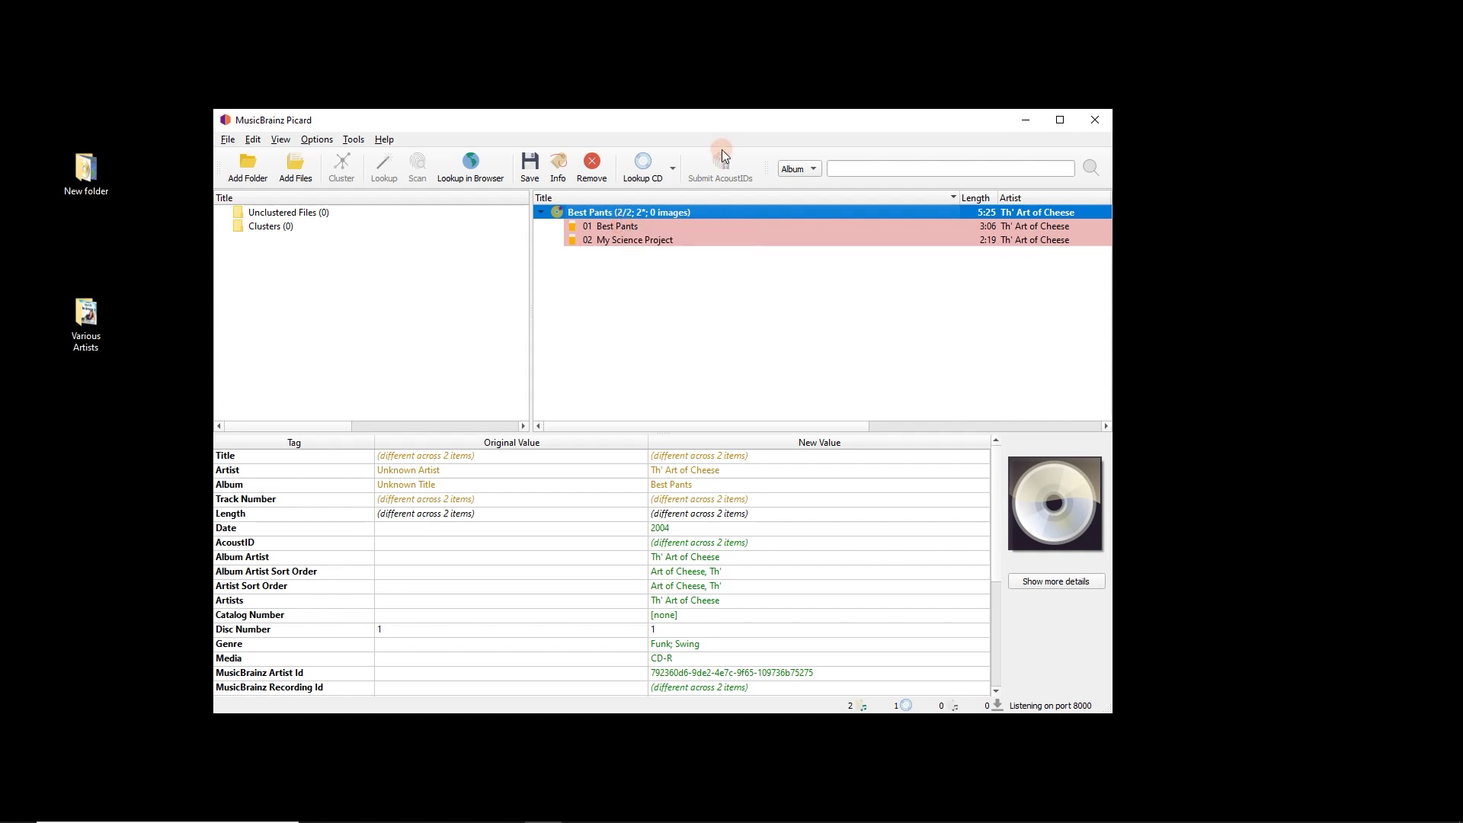
{"action": "left_click", "coordinate": [640, 212]}
{"action": "left_click", "coordinate": [448, 527]}
{"action": "scroll", "coordinate": [456, 560], "scroll_direction": "down", "scroll_amount": 3}
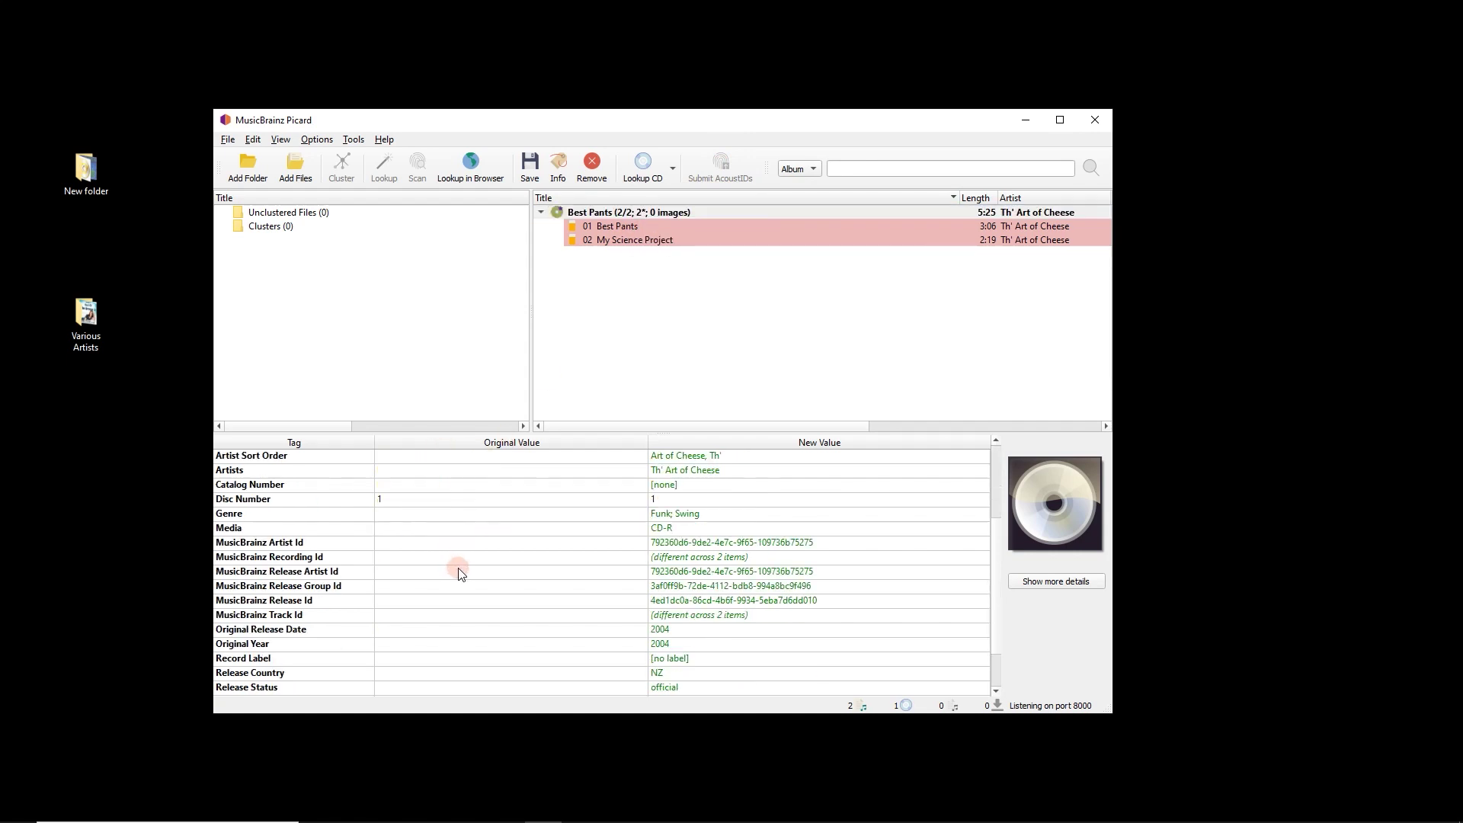
{"action": "scroll", "coordinate": [469, 478], "scroll_direction": "up", "scroll_amount": 3}
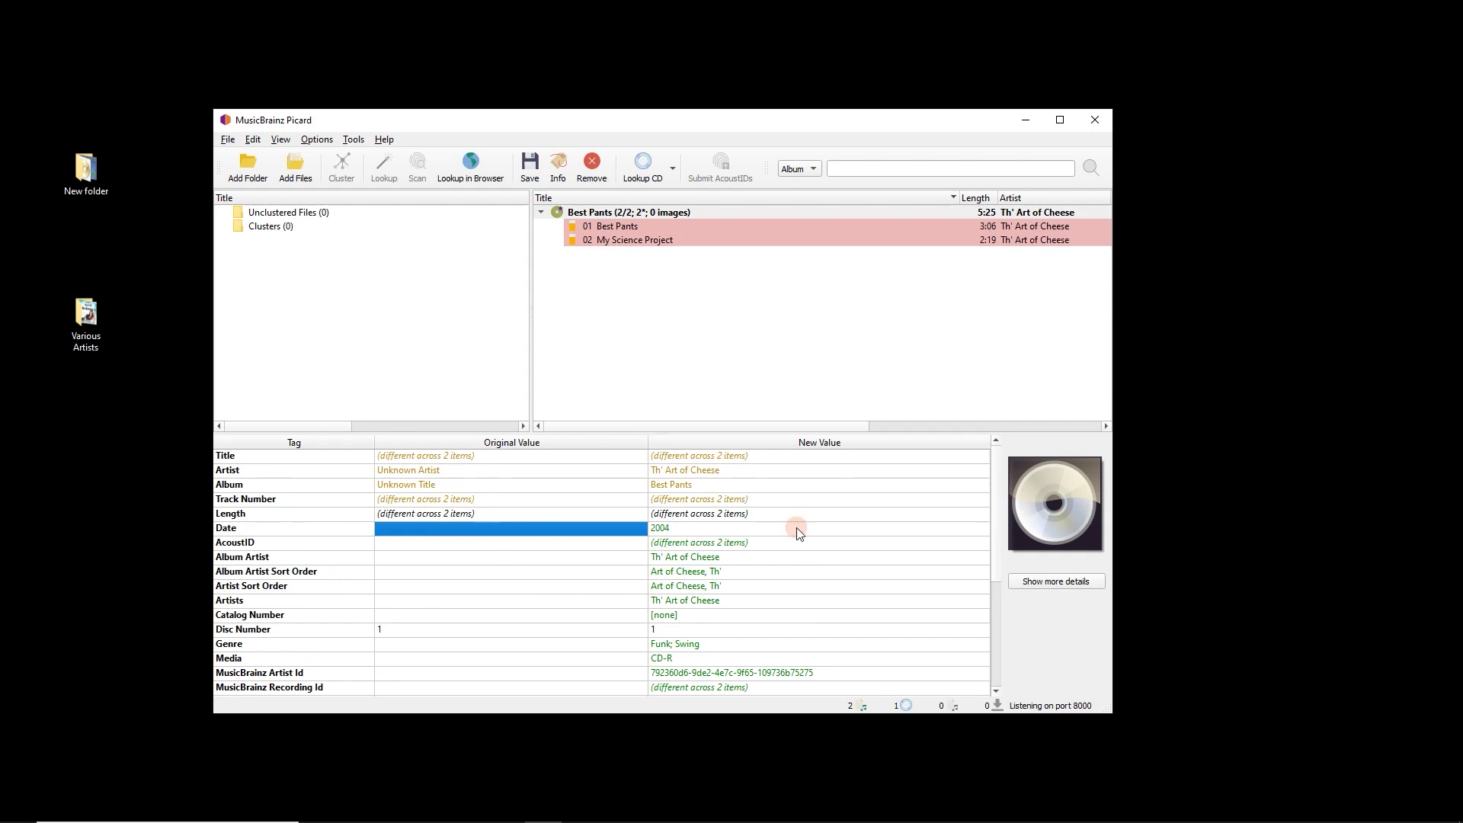
{"action": "scroll", "coordinate": [733, 522], "scroll_direction": "down", "scroll_amount": 5}
{"action": "scroll", "coordinate": [725, 527], "scroll_direction": "up", "scroll_amount": 5}
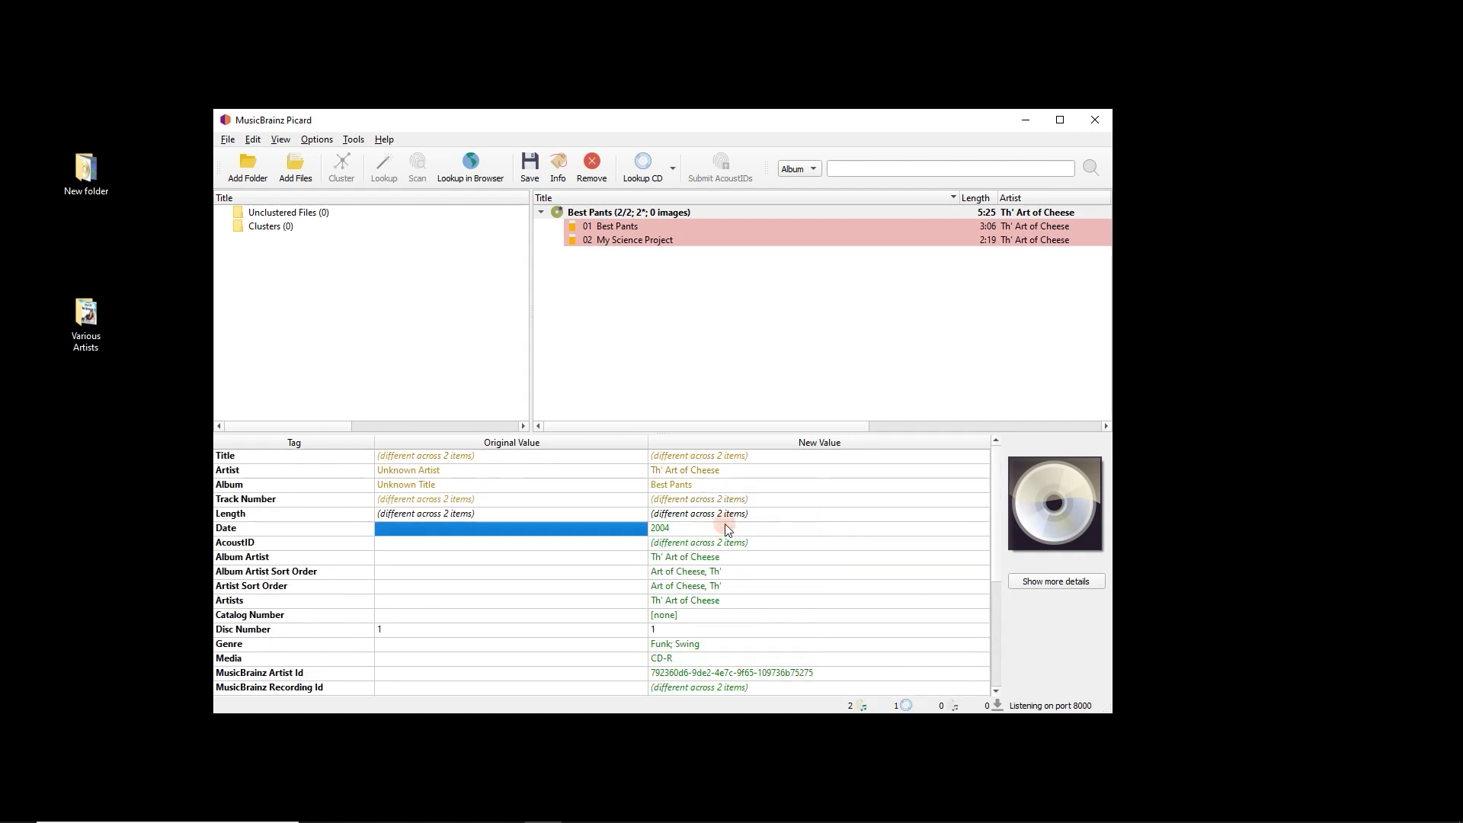
- Check the two Best Pants tracks and save the whole album with its new tags
{"action": "left_click", "coordinate": [611, 211]}
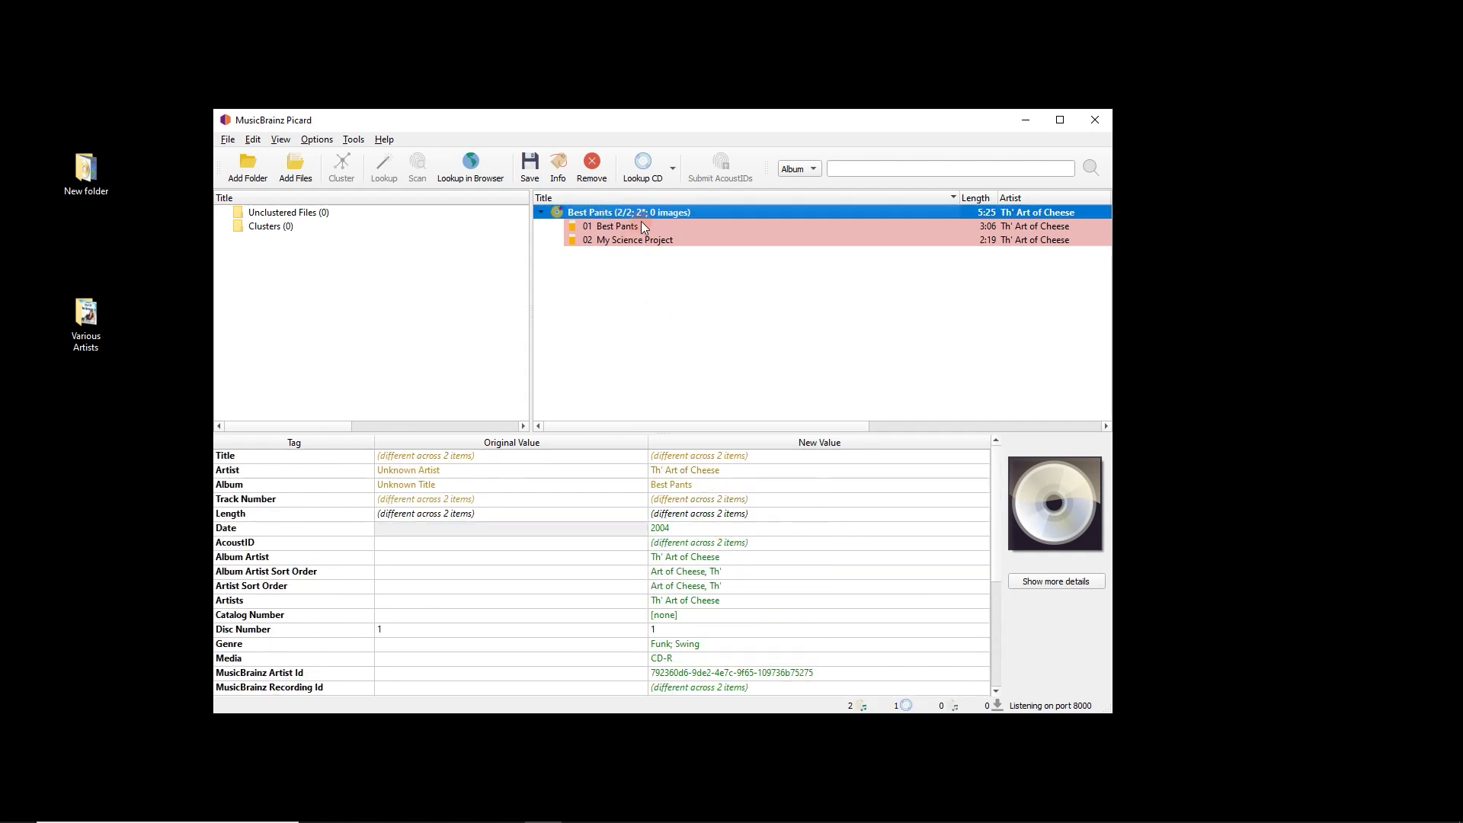
{"action": "left_click", "coordinate": [642, 225]}
{"action": "left_click_drag", "start_coordinate": [642, 240], "coordinate": [677, 245]}
{"action": "left_click", "coordinate": [642, 212]}
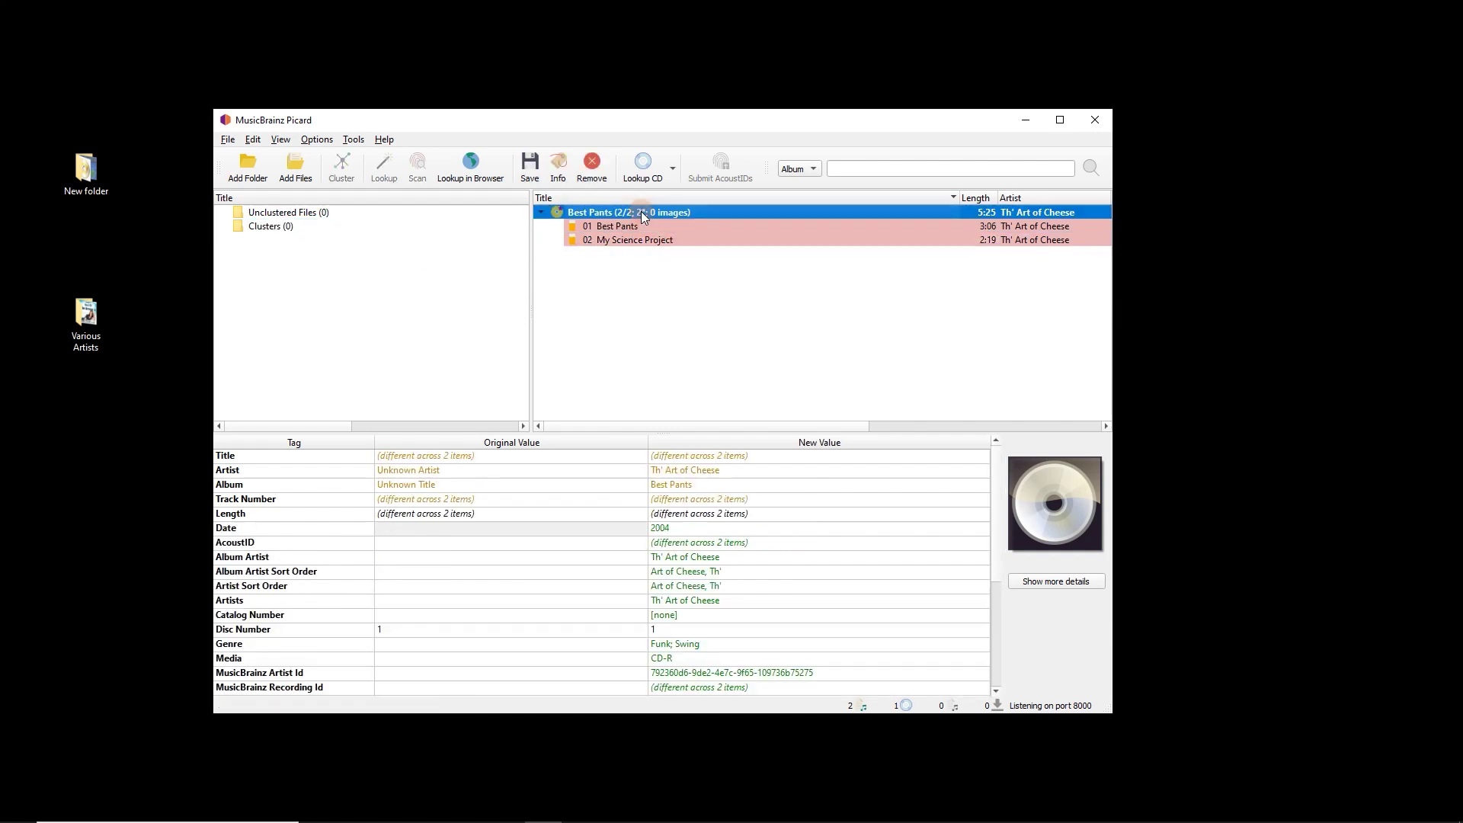
{"action": "left_click", "coordinate": [531, 168]}
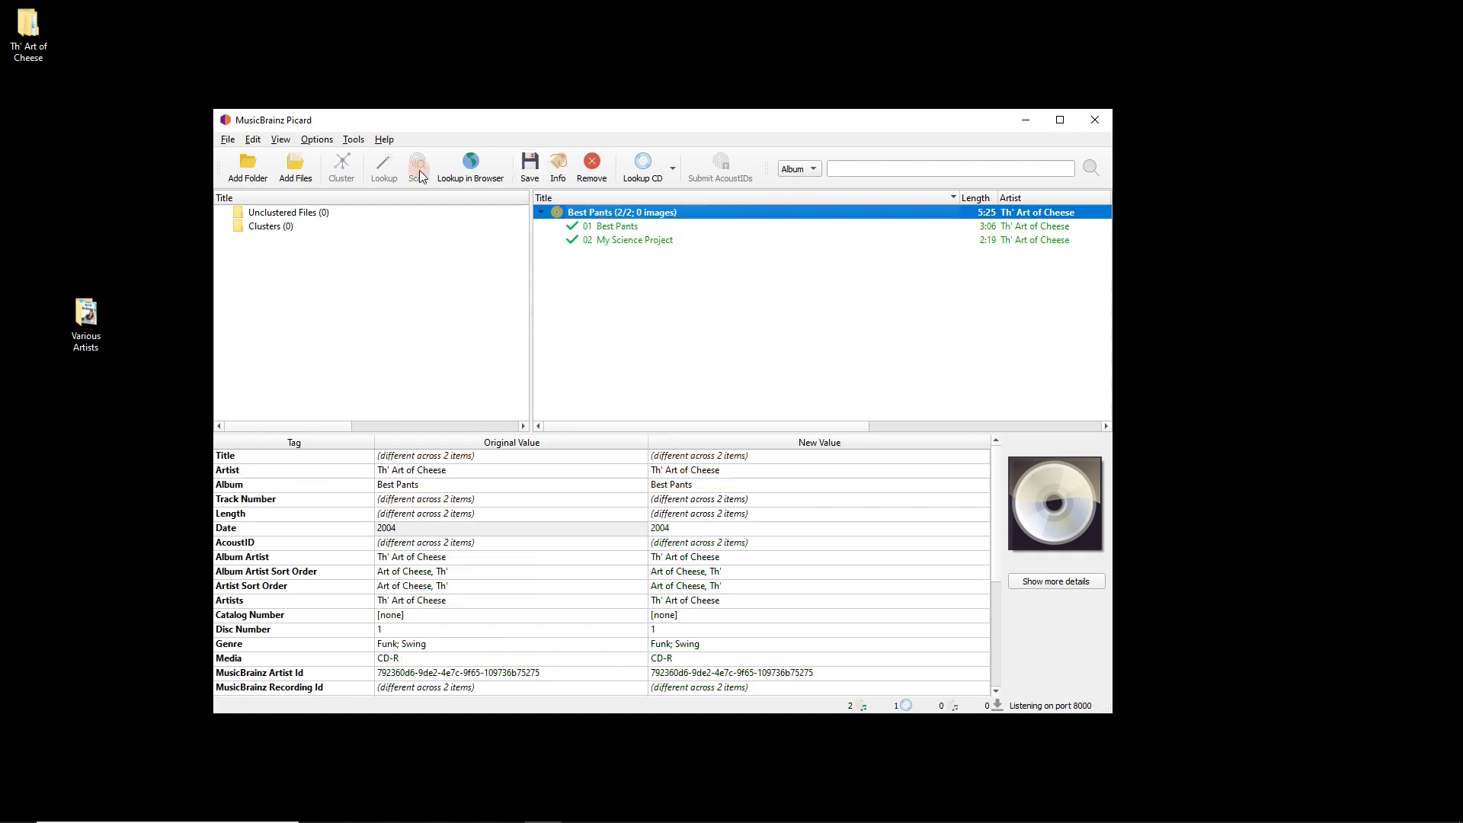
- Move the Th' Art of Cheese folder just above Various Artists on the desktop and open it
{"action": "left_click", "coordinate": [50, 84]}
{"action": "left_click_drag", "start_coordinate": [30, 27], "coordinate": [94, 240]}
{"action": "double_click", "coordinate": [89, 251]}
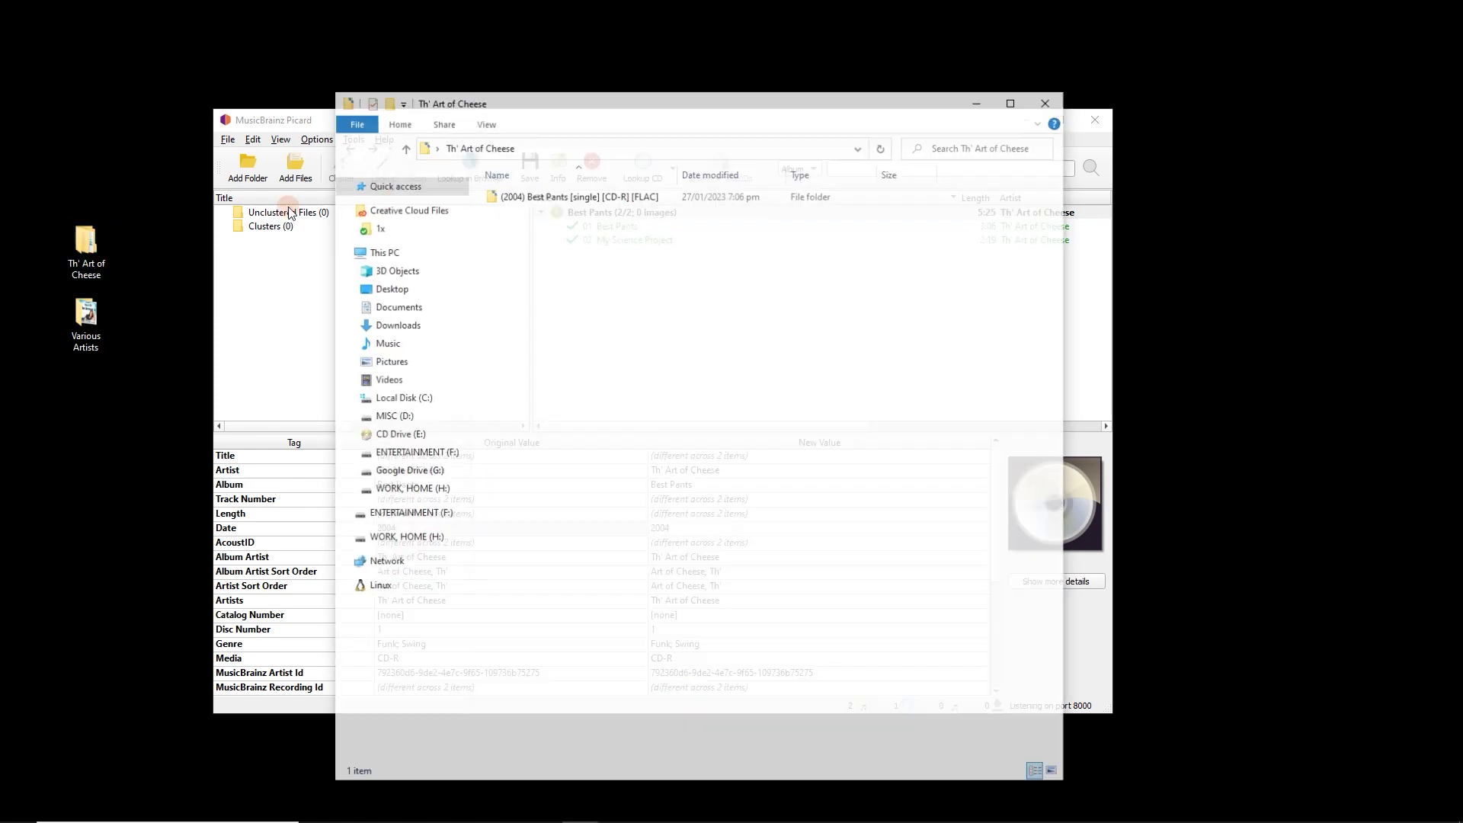
- Examine the [single] [CD-R] [FLAC] part of the Best Pants subfolder's name without renaming it
{"action": "left_click", "coordinate": [589, 192]}
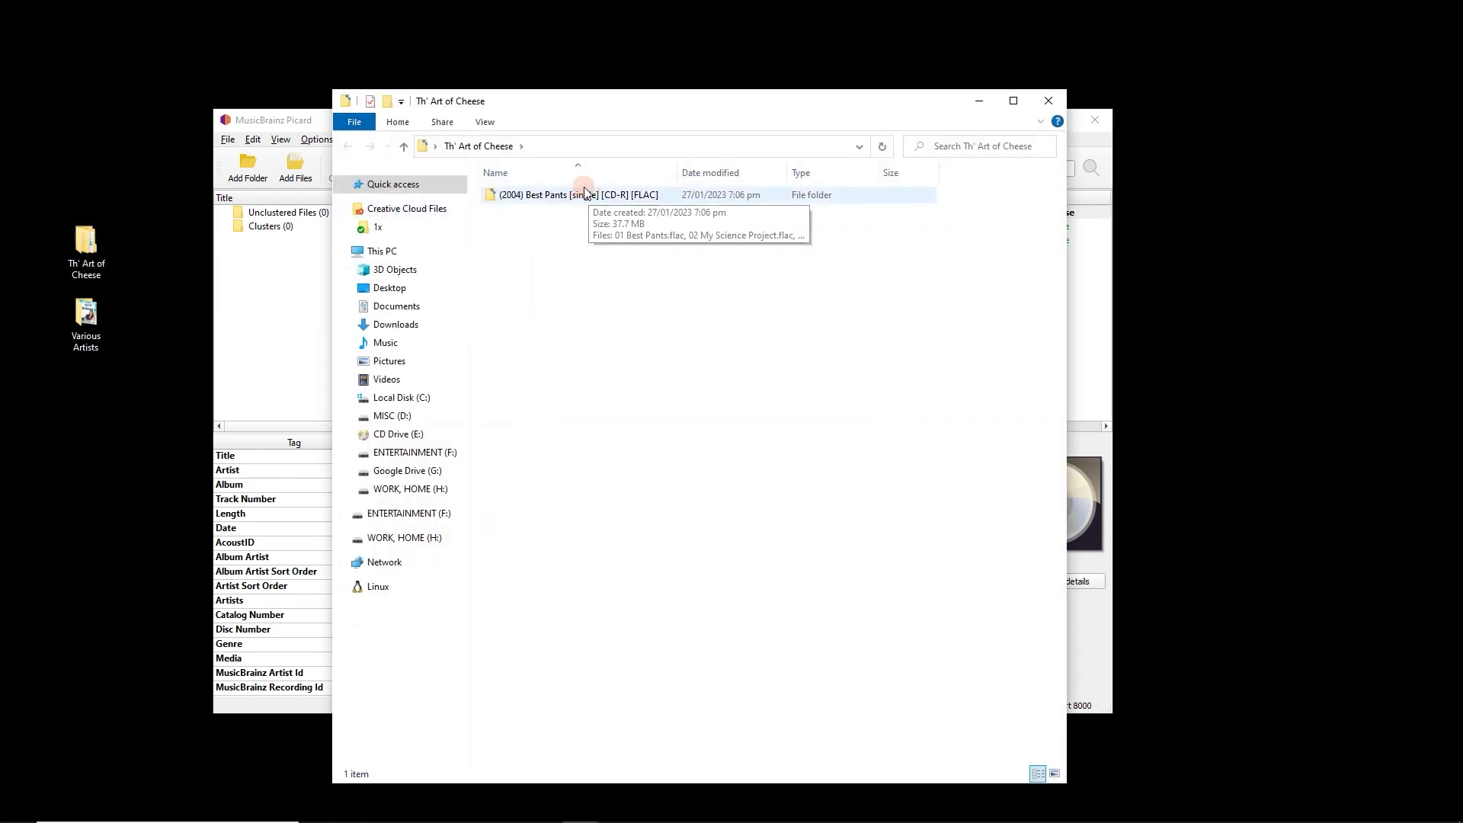
{"action": "left_click", "coordinate": [572, 220]}
{"action": "left_click", "coordinate": [613, 200]}
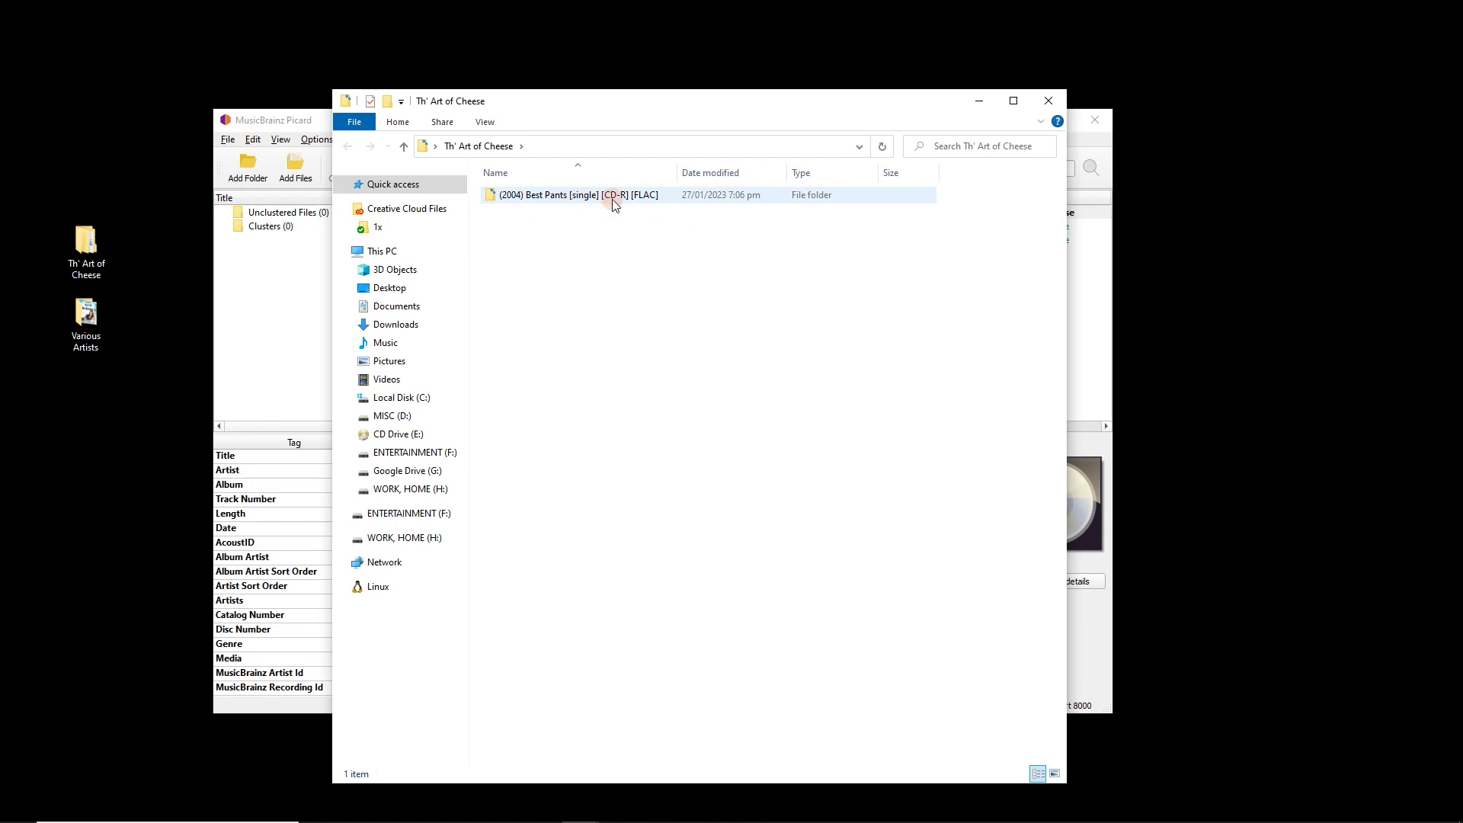
{"action": "left_click", "coordinate": [573, 200]}
{"action": "left_click_drag", "start_coordinate": [571, 200], "coordinate": [660, 199]}
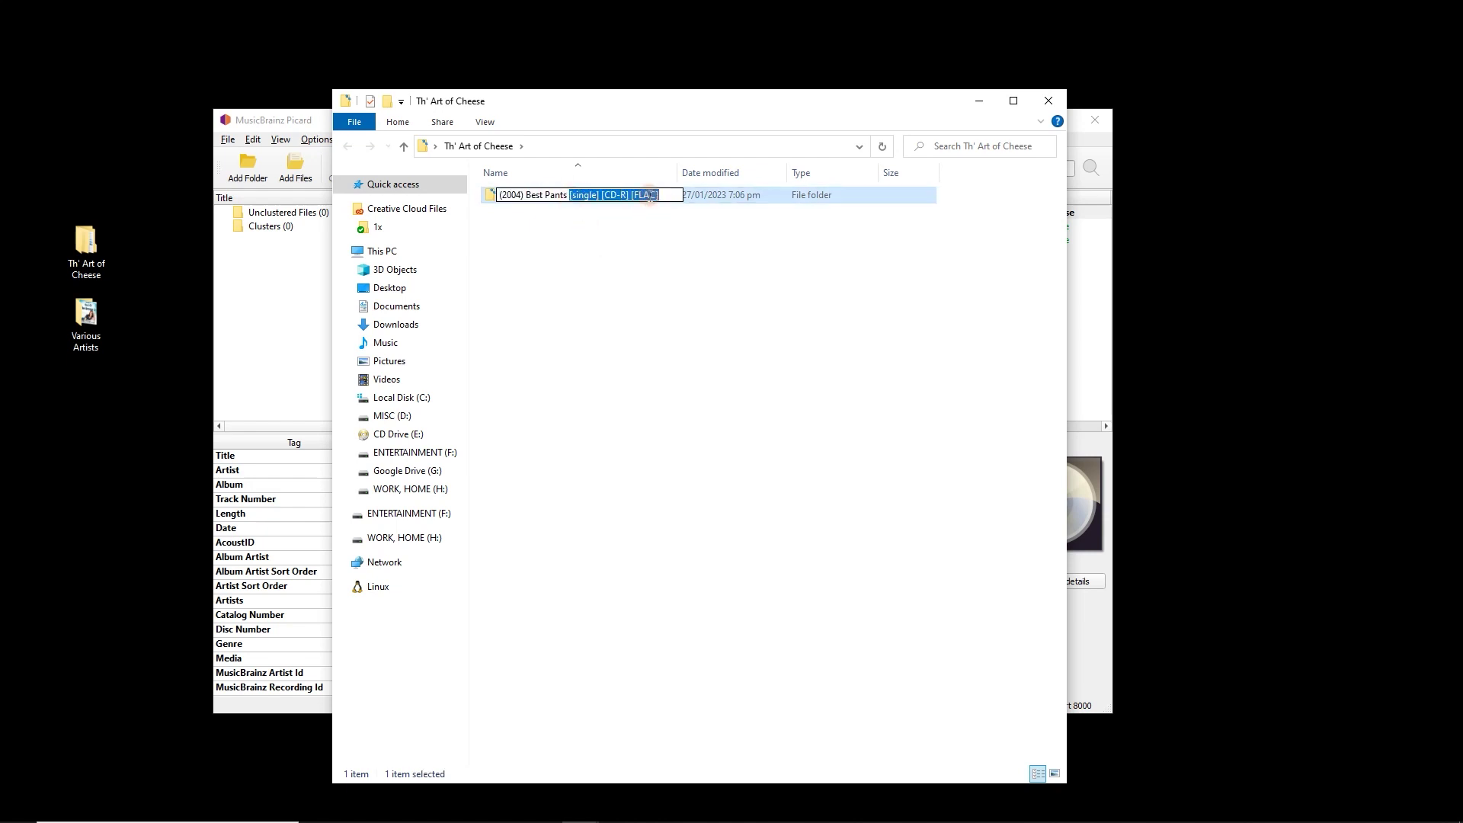
{"action": "left_click", "coordinate": [641, 198]}
{"action": "left_click", "coordinate": [629, 195]}
{"action": "left_click", "coordinate": [620, 246]}
- Open the (2004) Best Pants [single] [CD-R] [FLAC] folder, check its file names, and close the window
{"action": "left_click", "coordinate": [582, 206]}
{"action": "double_click", "coordinate": [582, 204]}
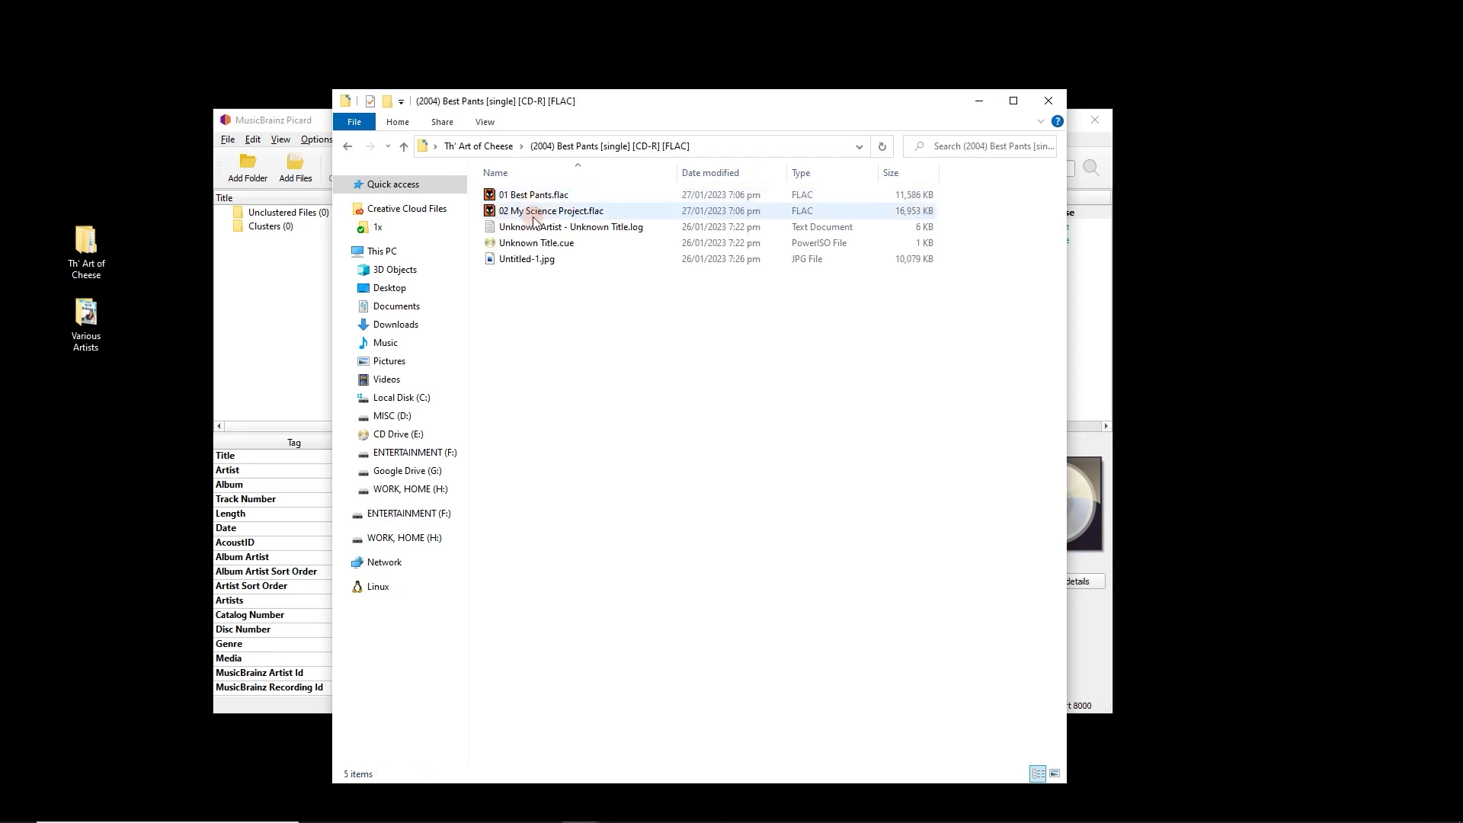
{"action": "left_click", "coordinate": [1041, 105]}
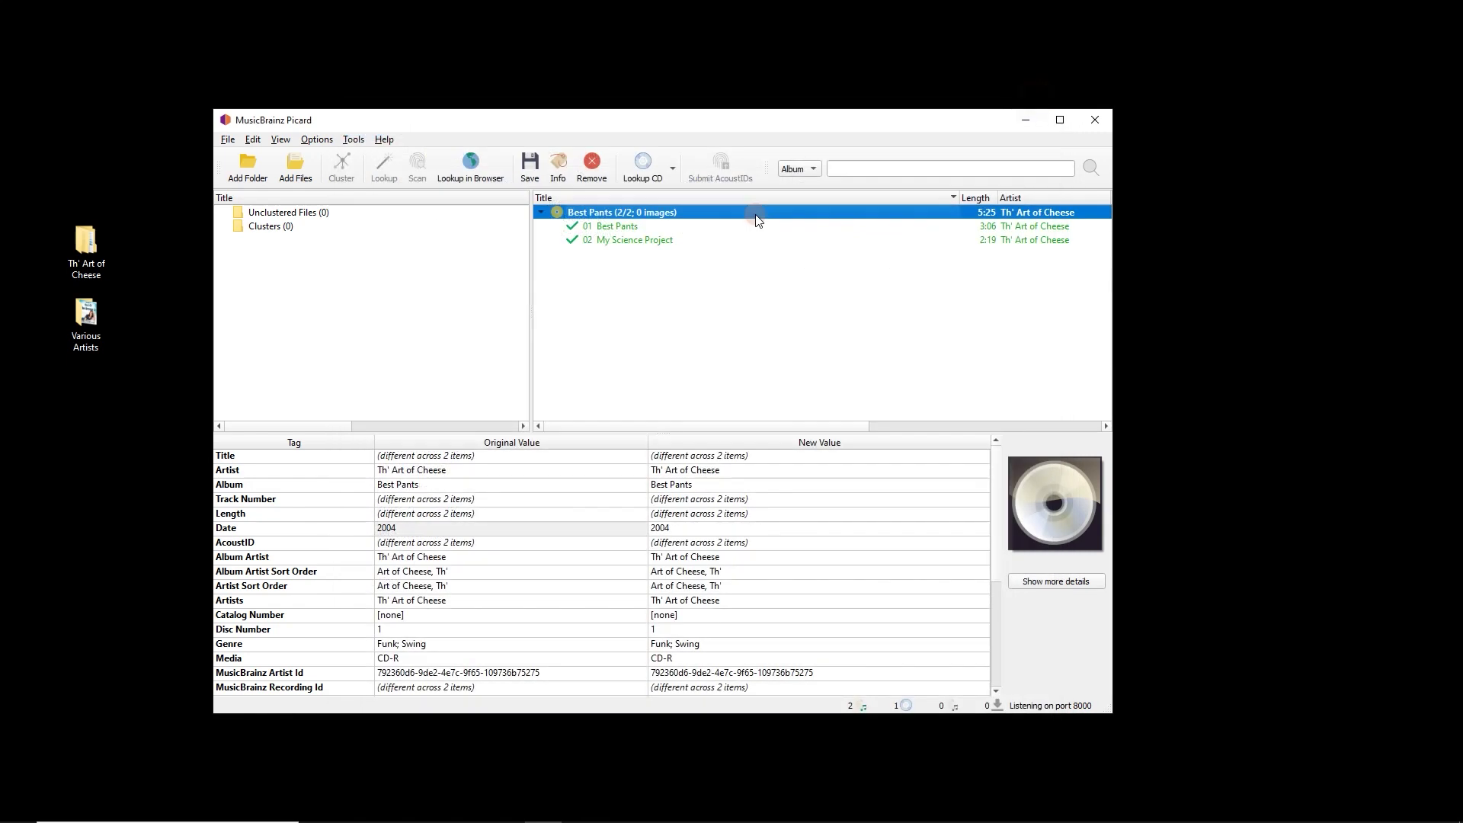
- Remove the Best Pants album and its two tracks from the loaded albums
{"action": "left_click_drag", "start_coordinate": [621, 267], "coordinate": [611, 203]}
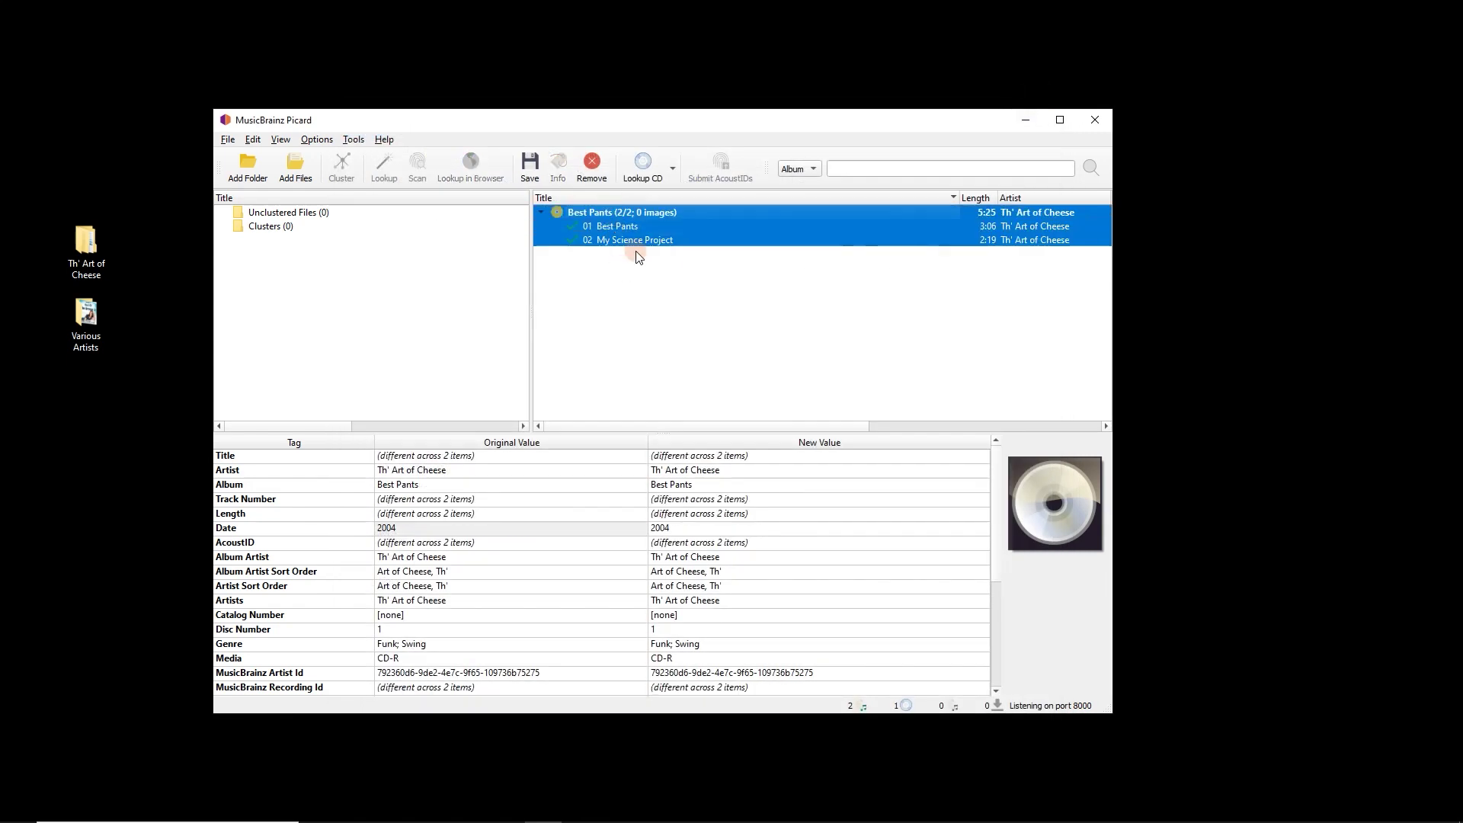
{"action": "key", "text": "Delete"}
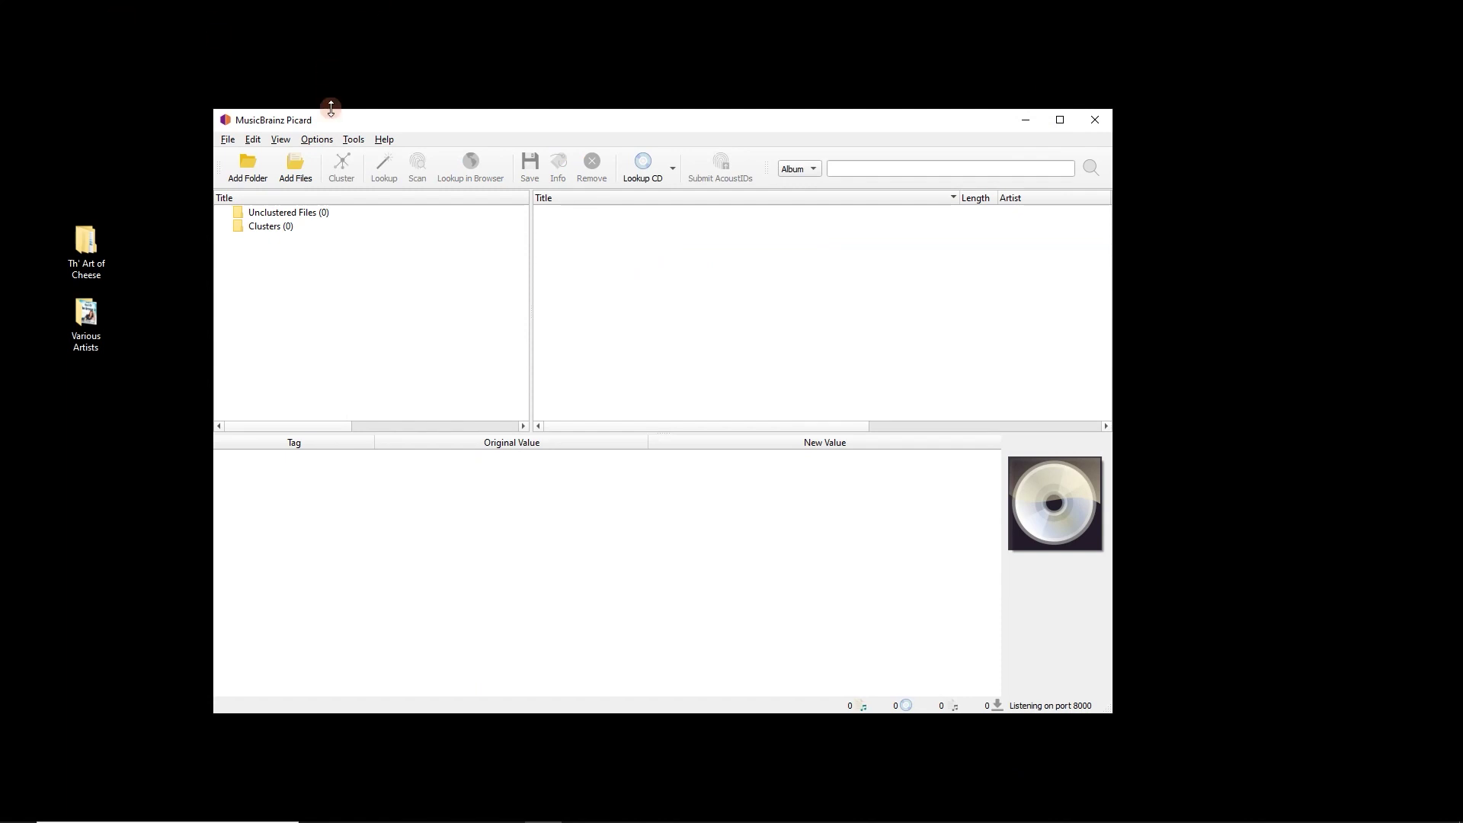
{"action": "left_click", "coordinate": [316, 140]}
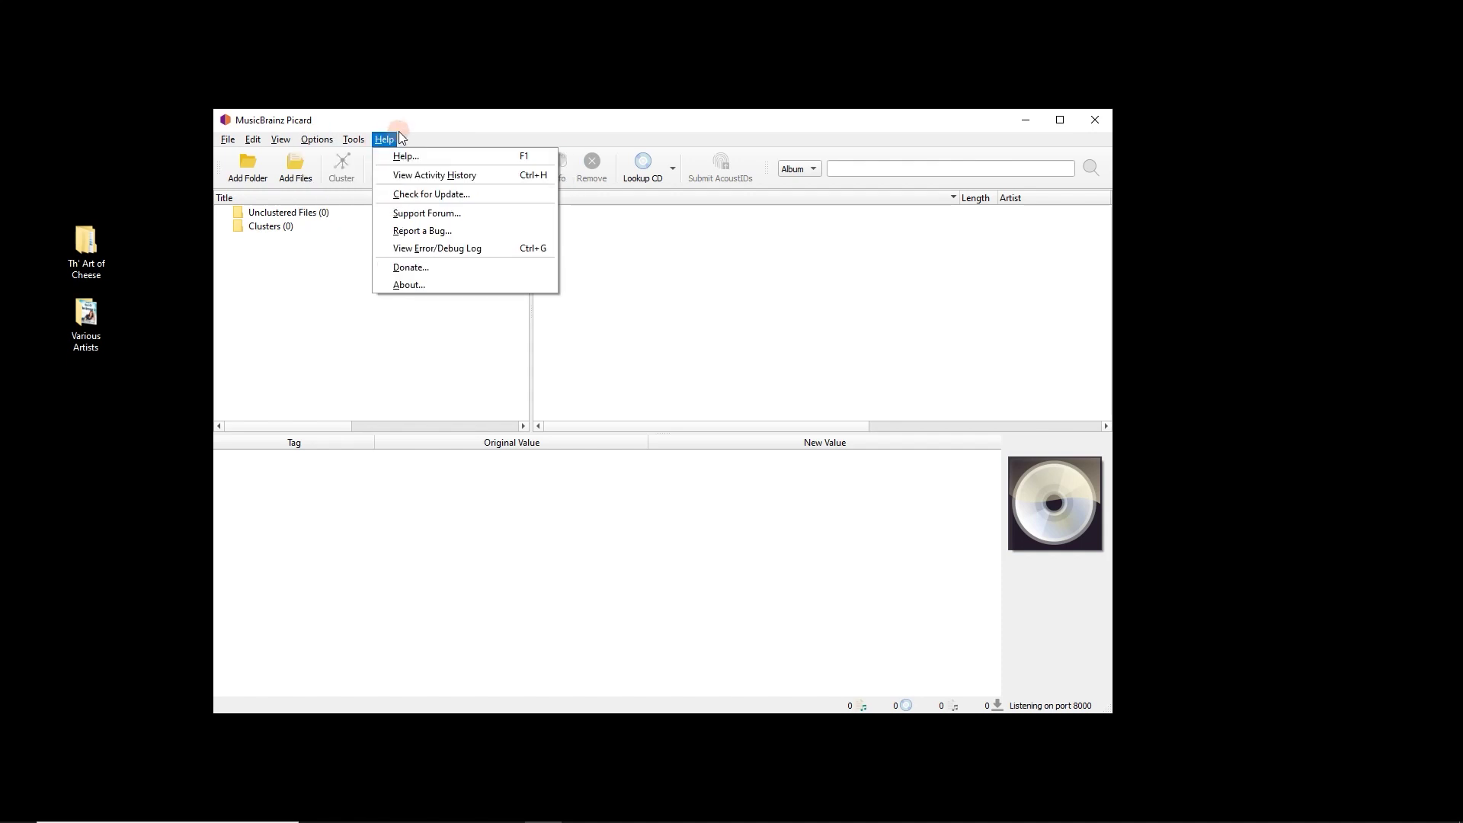
{"action": "left_click", "coordinate": [439, 119]}
{"action": "left_click", "coordinate": [436, 278]}
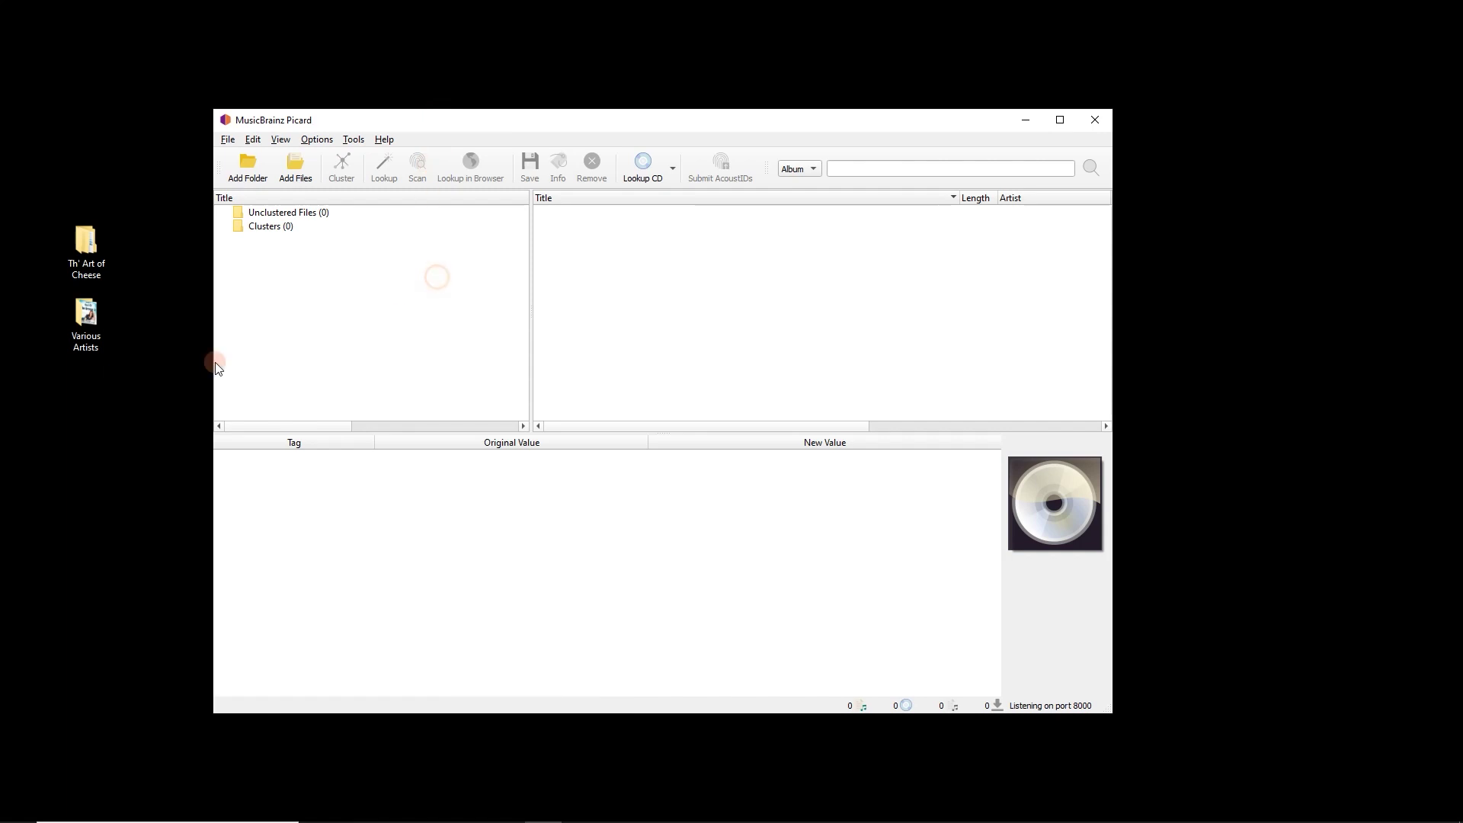
- Load the Various Artists folder from the desktop and scan the Best of the Breeze 2 cluster by audio fingerprint
{"action": "left_click", "coordinate": [110, 322]}
{"action": "left_click_drag", "start_coordinate": [90, 321], "coordinate": [349, 249]}
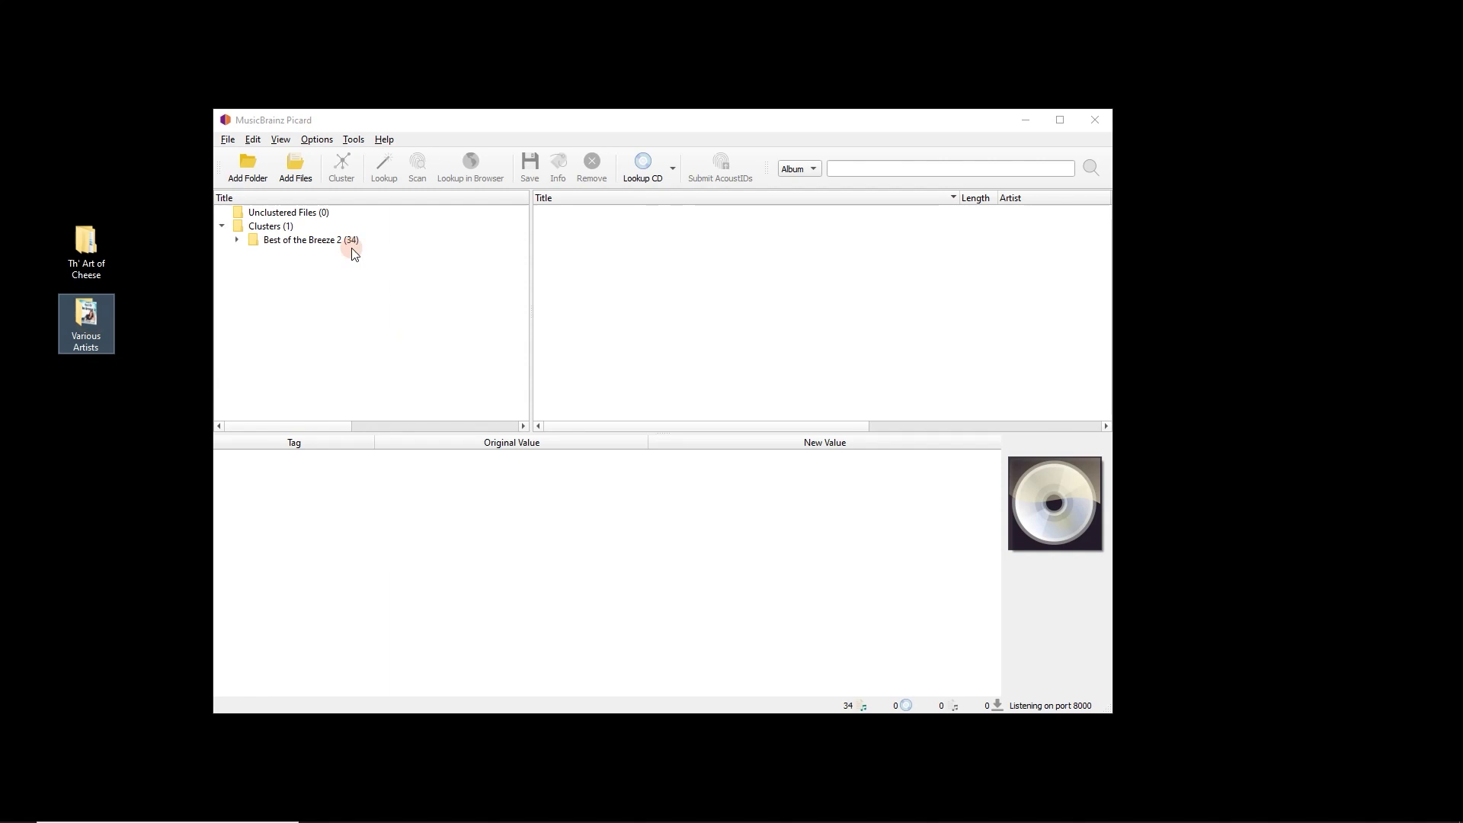
{"action": "left_click", "coordinate": [301, 241]}
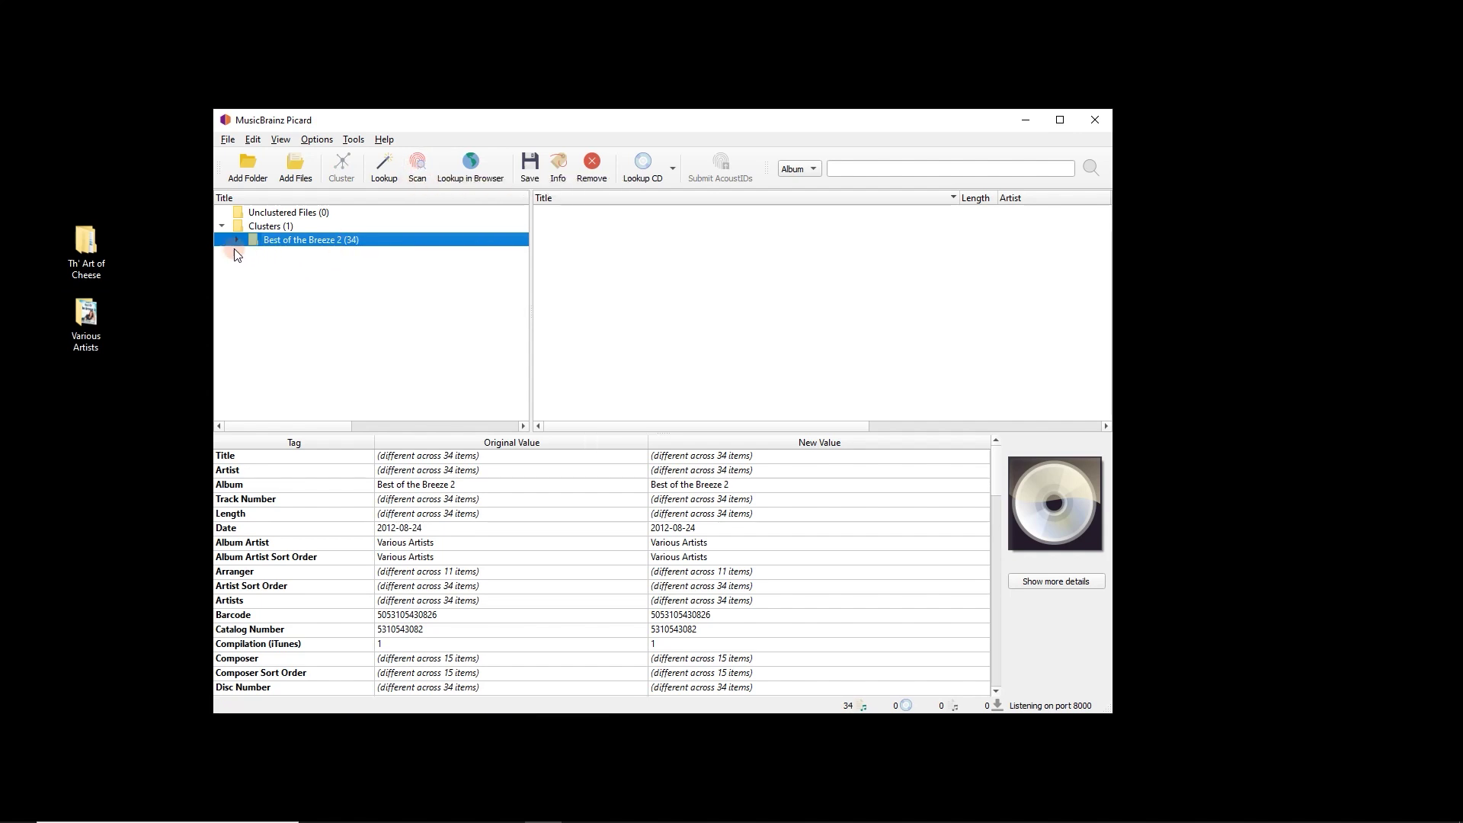
{"action": "left_click", "coordinate": [319, 244]}
{"action": "left_click", "coordinate": [418, 172]}
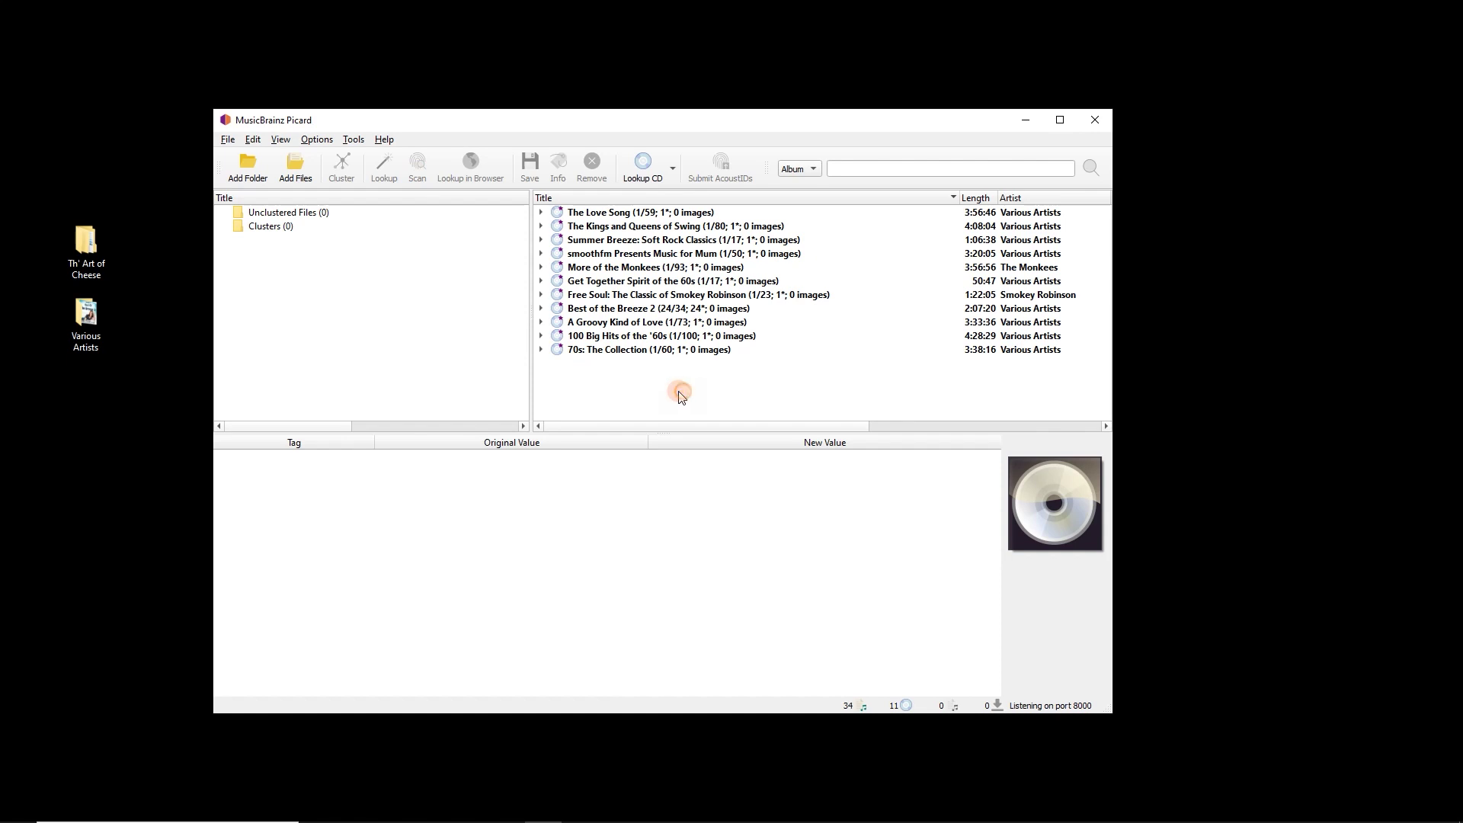
- Expand A Groovy Kind of Love and compare the original and new tags of its matched track, Under the Boardwalk
{"action": "left_click", "coordinate": [541, 322]}
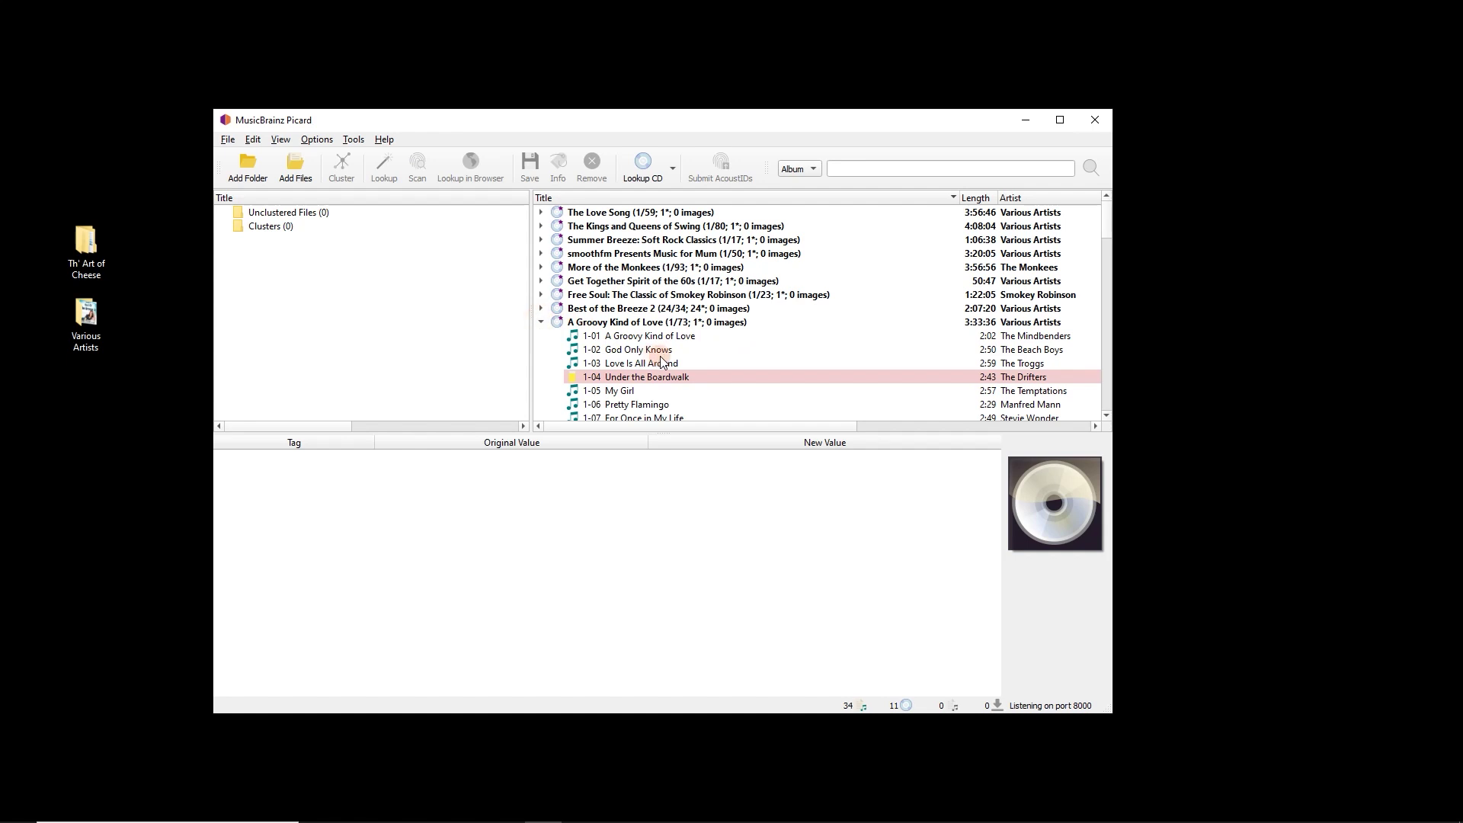
{"action": "scroll", "coordinate": [720, 365], "scroll_direction": "down", "scroll_amount": 2}
{"action": "left_click", "coordinate": [671, 324]}
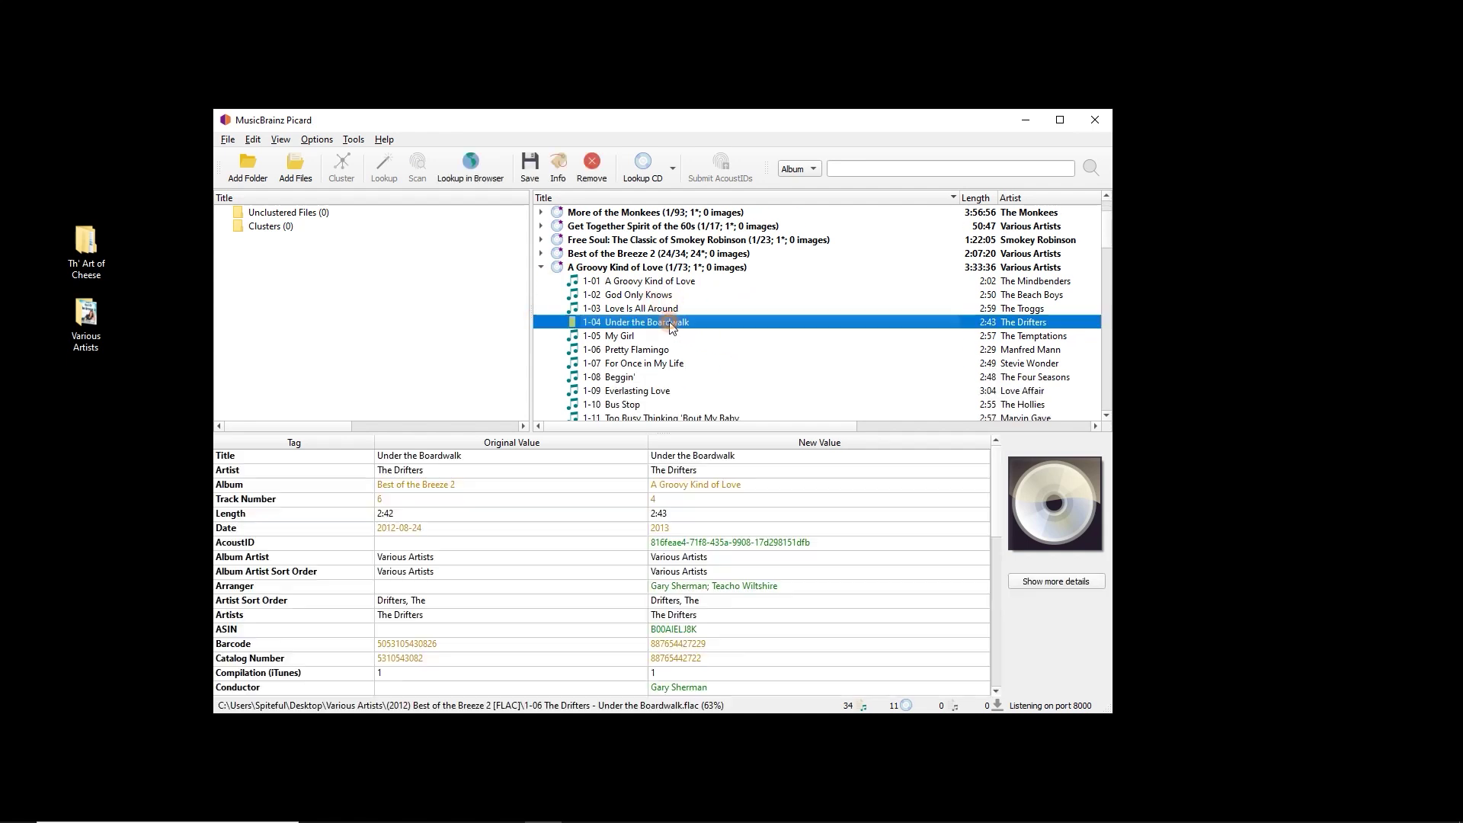
{"action": "left_click", "coordinate": [766, 320]}
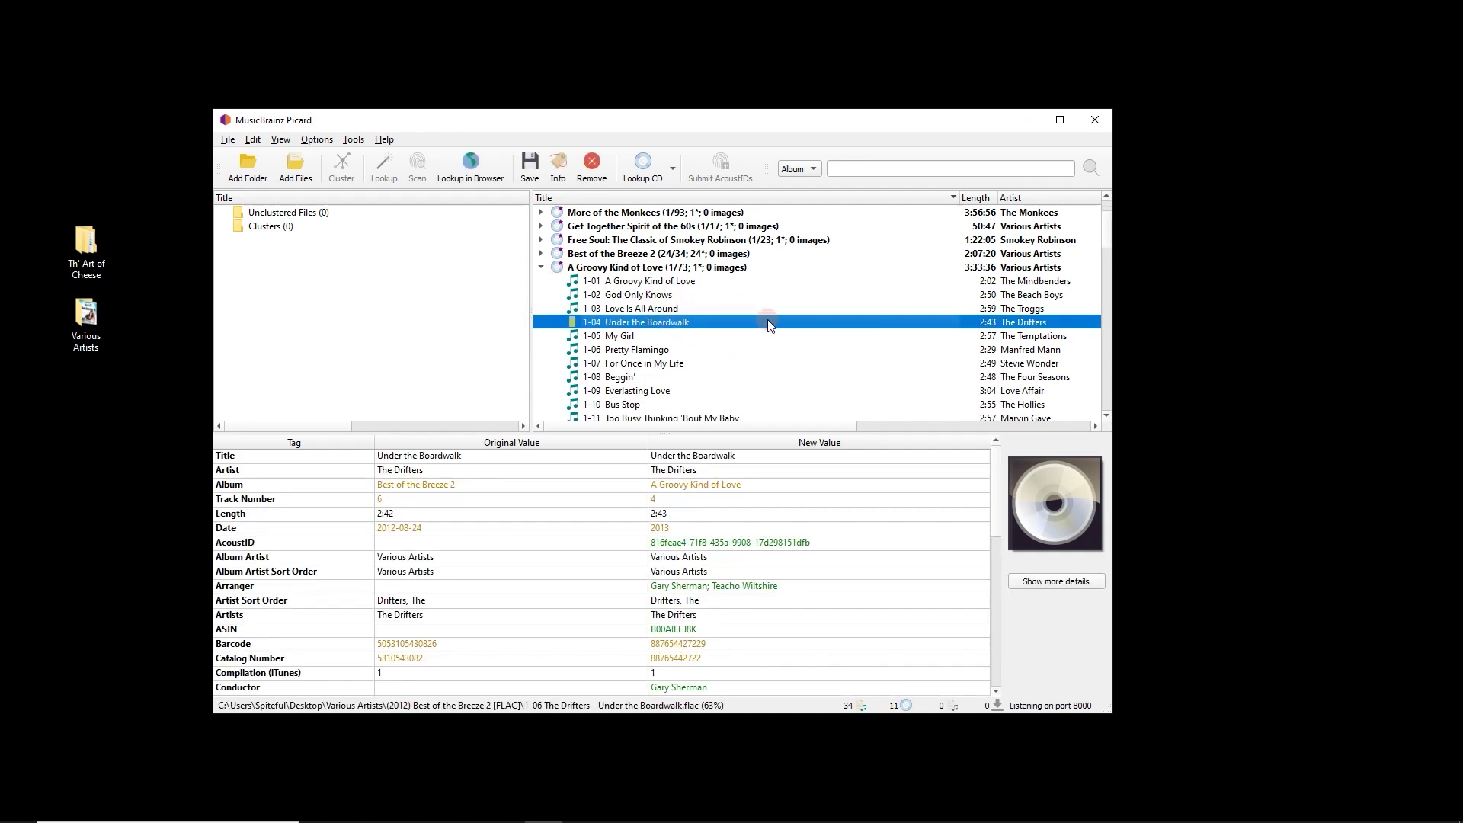
{"action": "left_click", "coordinate": [638, 272]}
{"action": "left_click", "coordinate": [666, 321]}
{"action": "scroll", "coordinate": [671, 324], "scroll_direction": "up", "scroll_amount": 2}
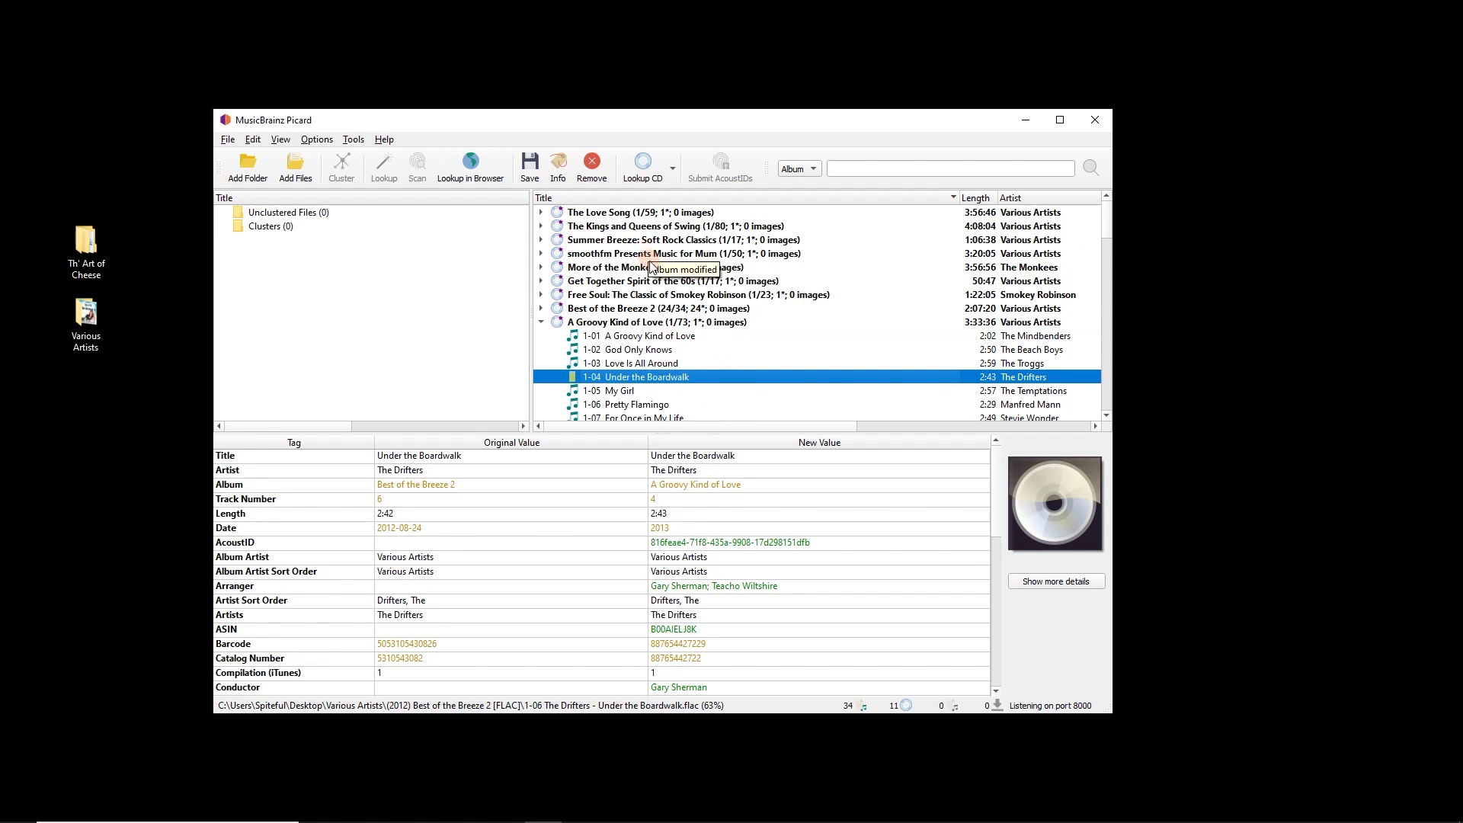
- Collapse A Groovy Kind of Love and examine the tag changes across the scanned albums, including The Love Song and 100 Big Hits of the '60s
{"action": "left_click", "coordinate": [619, 311]}
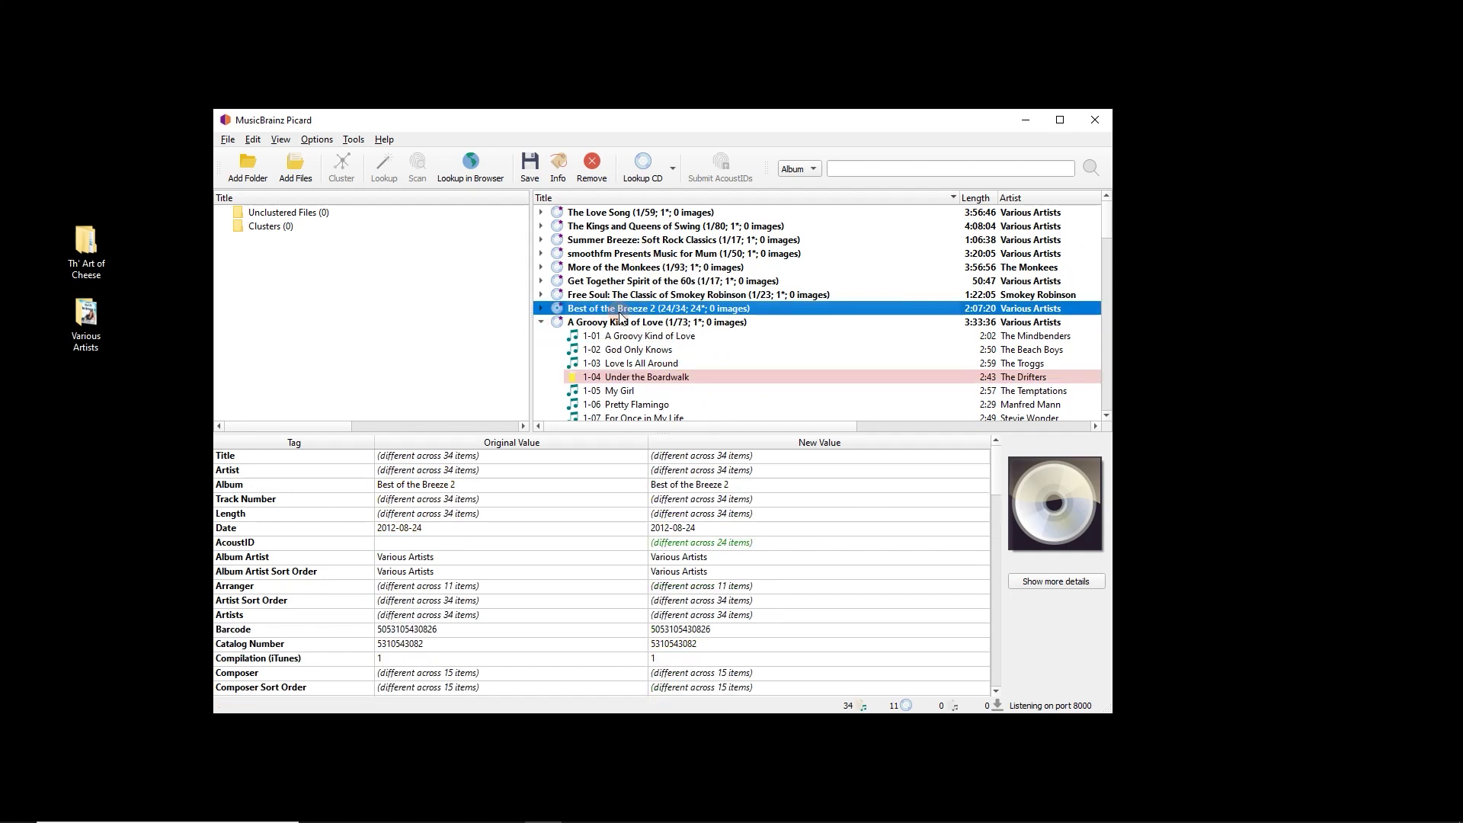
{"action": "left_click", "coordinate": [541, 323]}
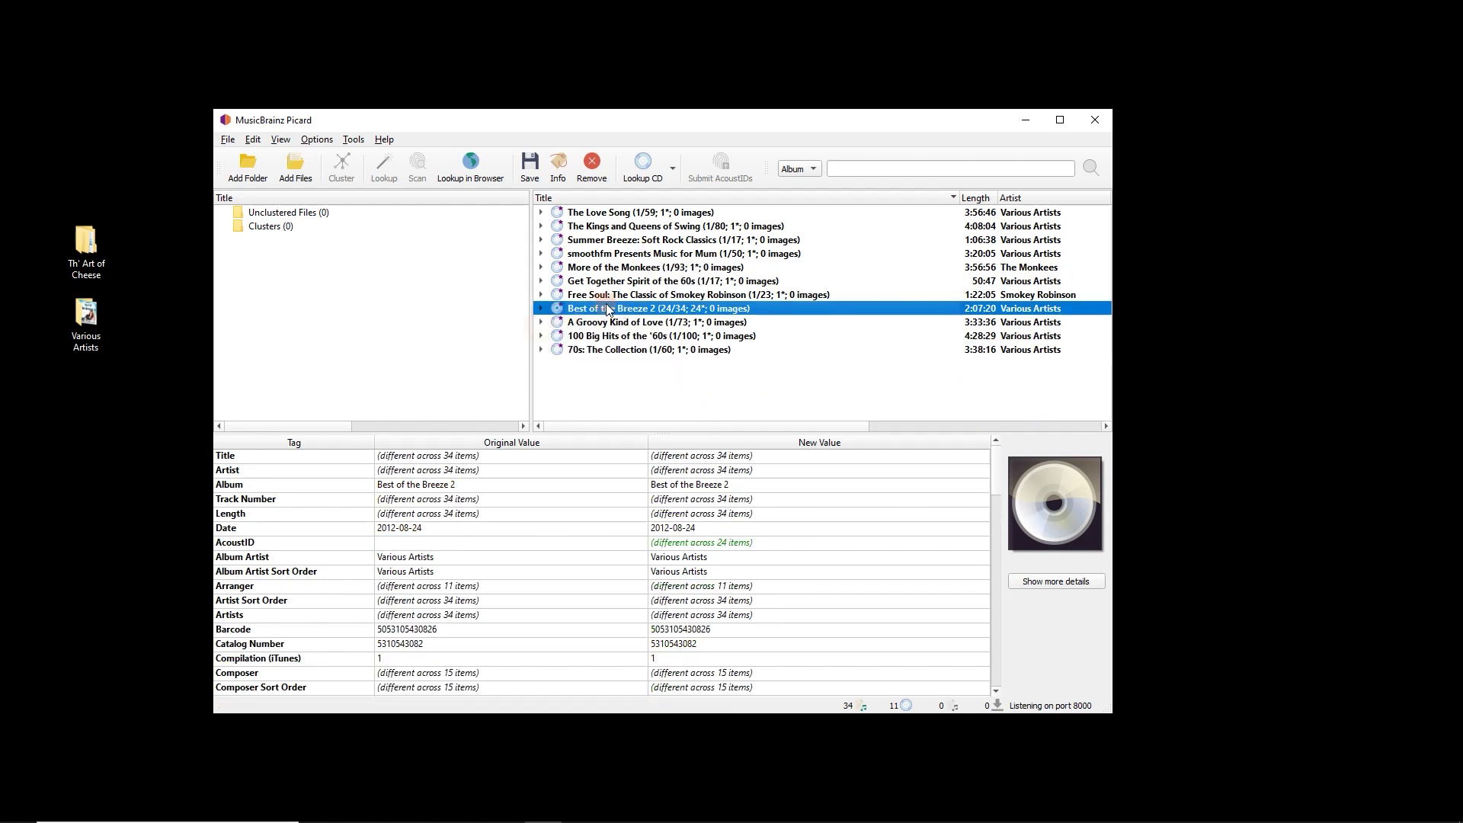
{"action": "left_click", "coordinate": [620, 296]}
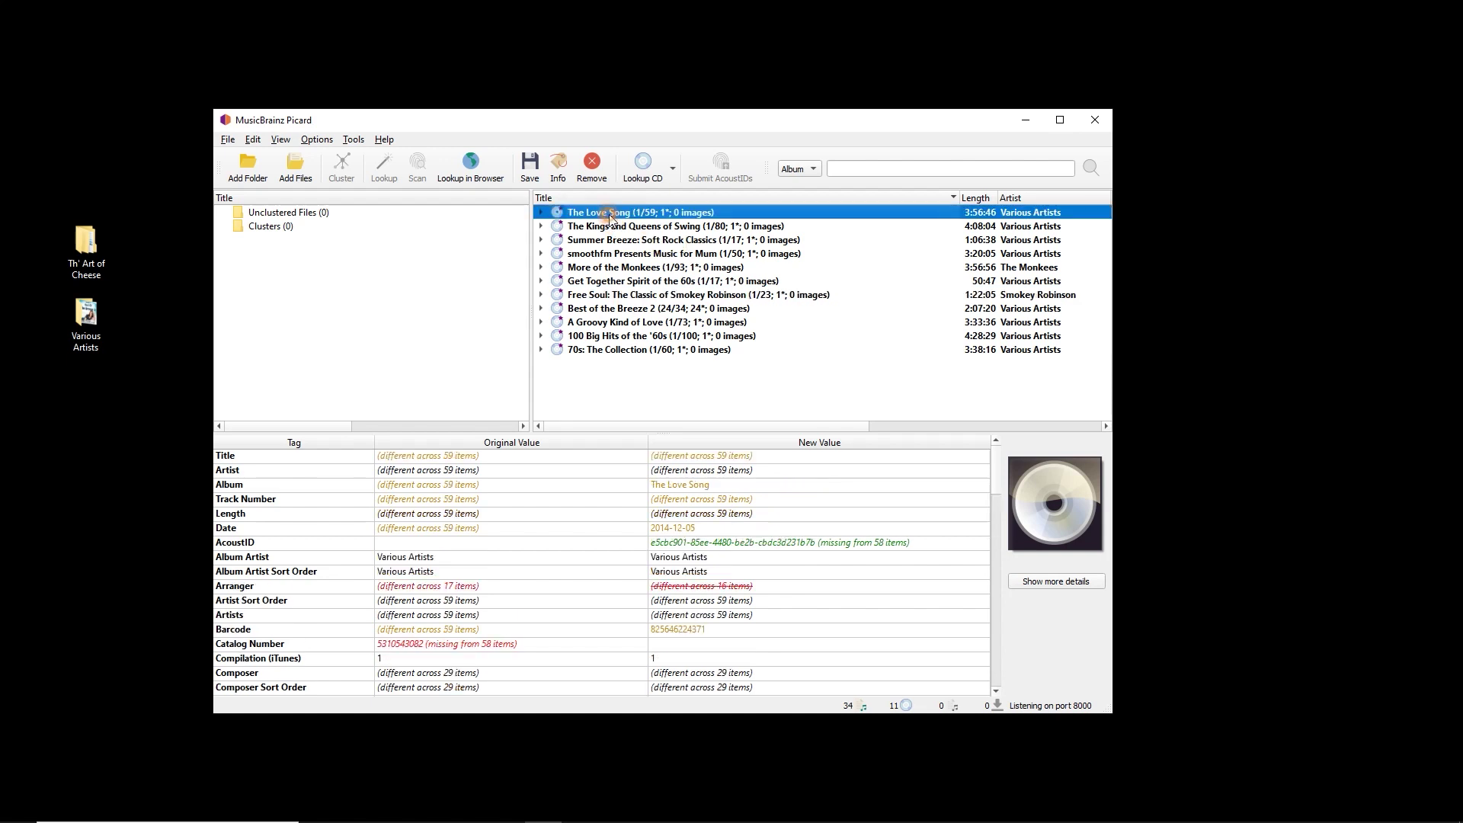
{"action": "left_click", "coordinate": [609, 213]}
{"action": "left_click", "coordinate": [631, 350], "text": "shift"}
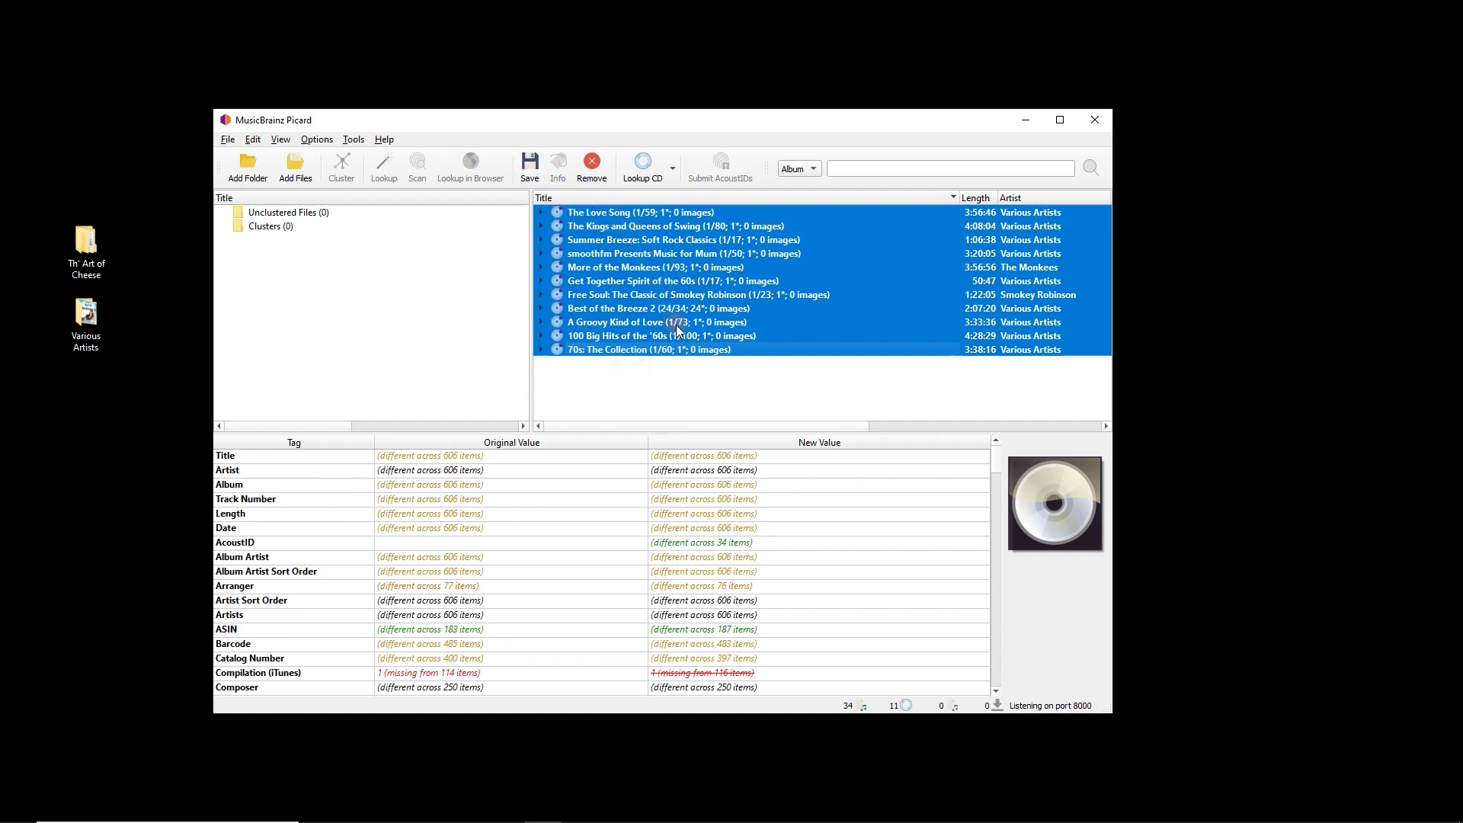
{"action": "scroll", "coordinate": [523, 506], "scroll_direction": "down", "scroll_amount": 5}
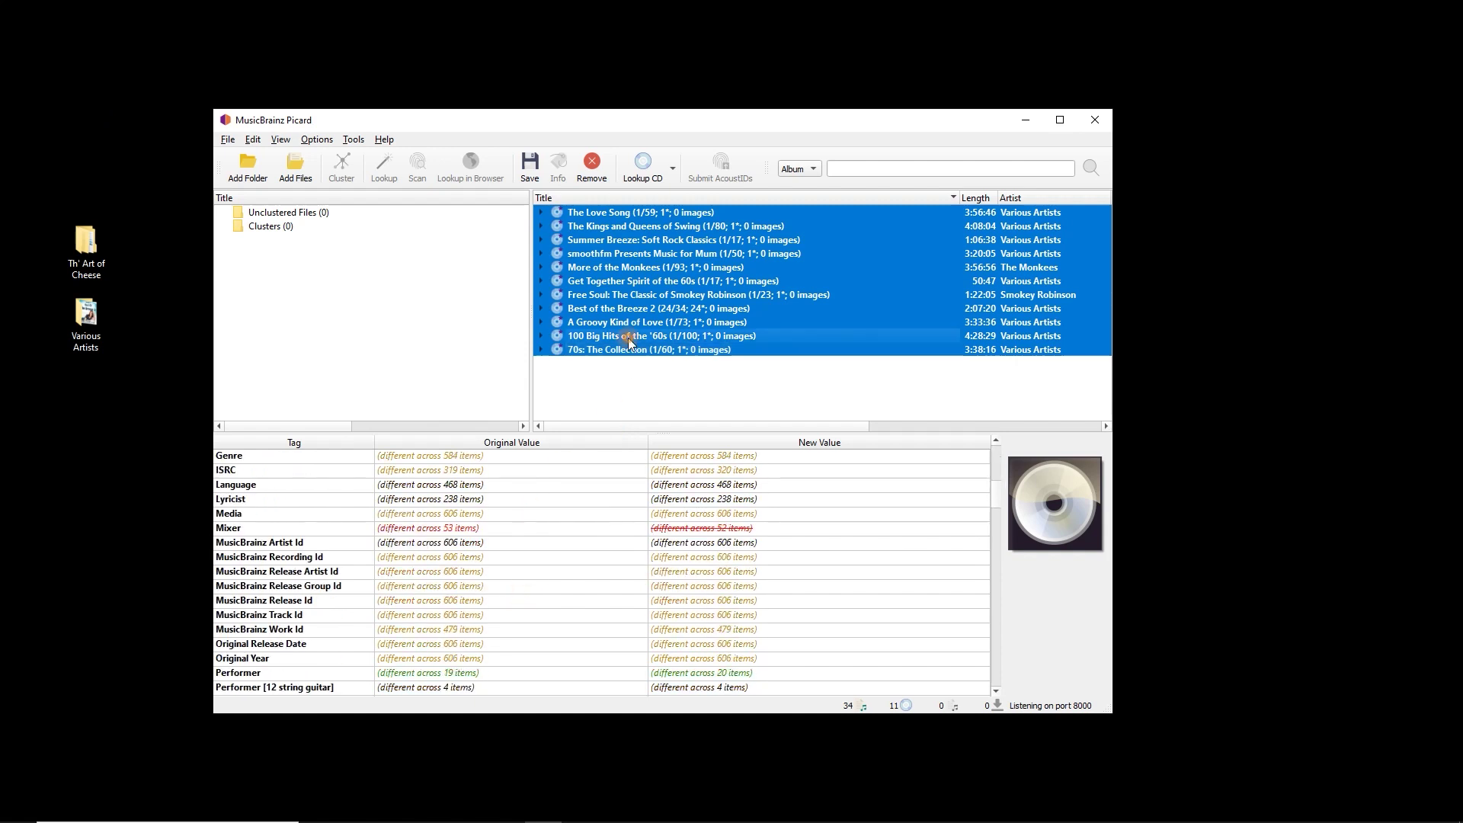
{"action": "left_click", "coordinate": [628, 336]}
{"action": "scroll", "coordinate": [480, 586], "scroll_direction": "down", "scroll_amount": 6}
{"action": "scroll", "coordinate": [493, 538], "scroll_direction": "up", "scroll_amount": 11}
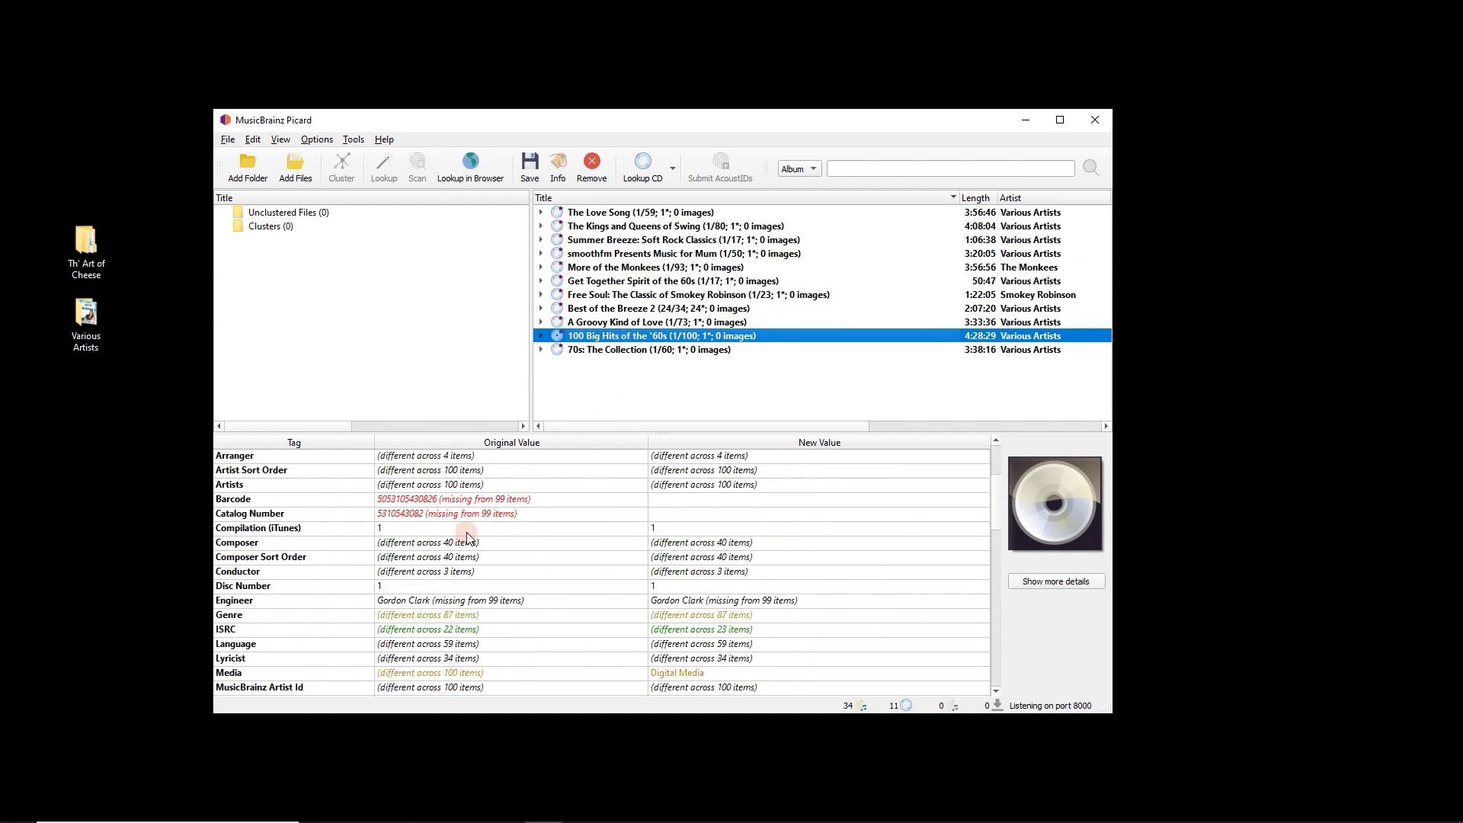
{"action": "scroll", "coordinate": [494, 537], "scroll_direction": "up", "scroll_amount": 2}
{"action": "left_click", "coordinate": [656, 385]}
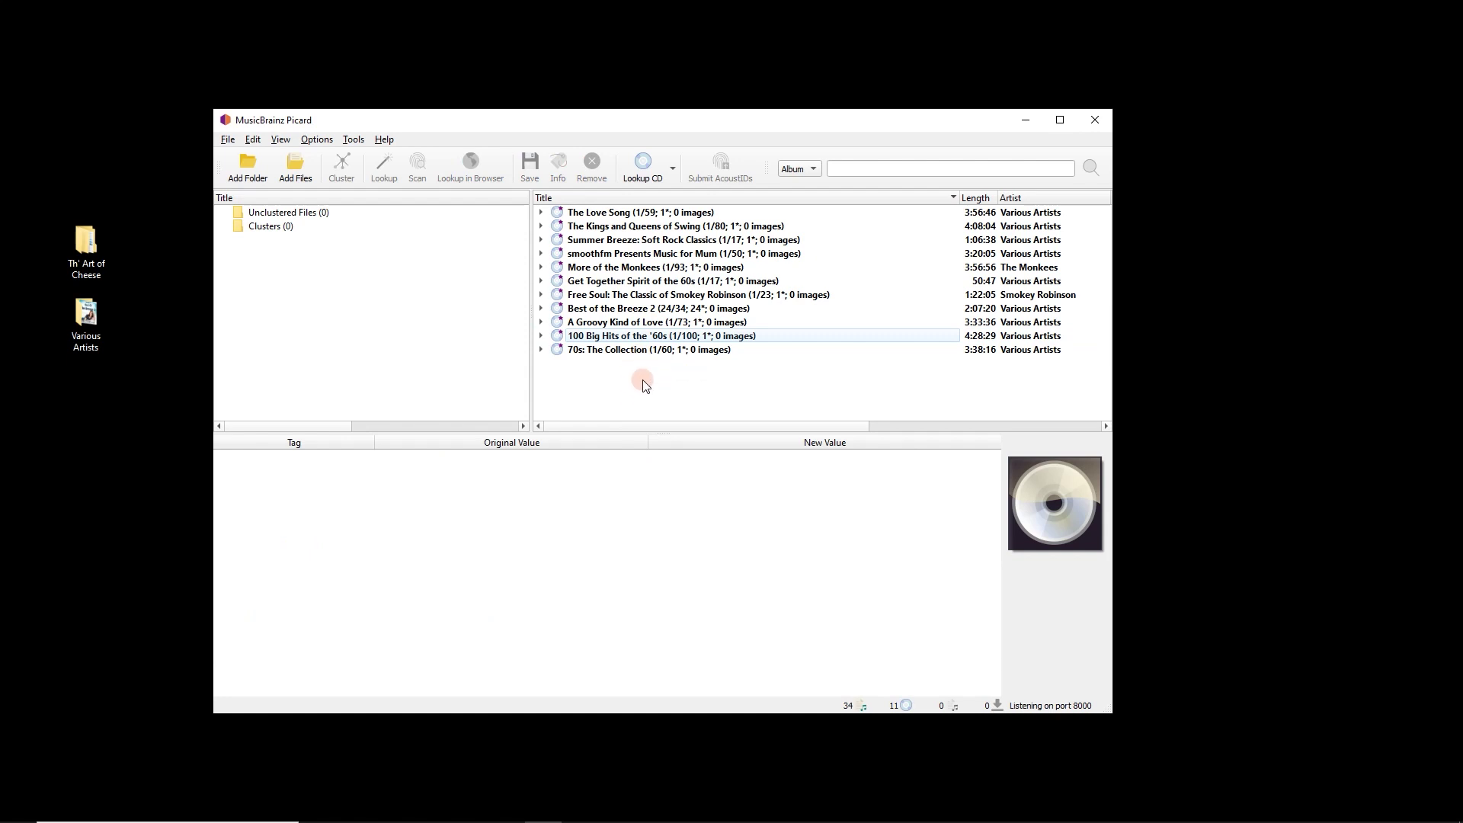
- Move the files matched to the other ten albums into the Best of the Breeze 2 album
{"action": "left_click", "coordinate": [640, 311]}
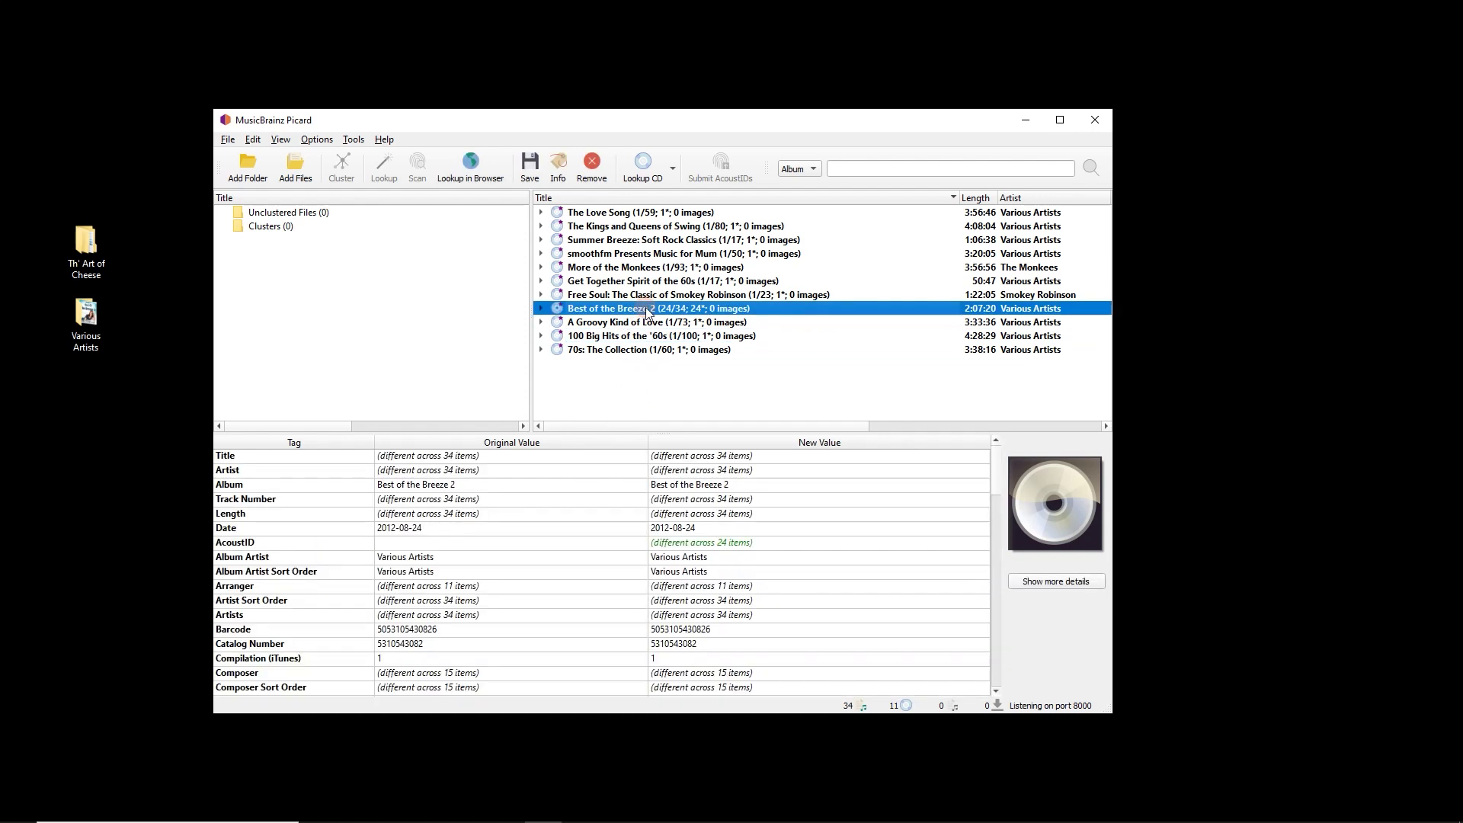
{"action": "left_click_drag", "start_coordinate": [653, 381], "coordinate": [641, 306]}
{"action": "left_click", "coordinate": [625, 296]}
{"action": "left_click", "coordinate": [604, 213], "text": "shift"}
{"action": "left_click_drag", "start_coordinate": [604, 213], "coordinate": [582, 311]}
{"action": "left_click", "coordinate": [326, 310]}
{"action": "left_click", "coordinate": [303, 227], "text": "shift"}
{"action": "left_click", "coordinate": [597, 310]}
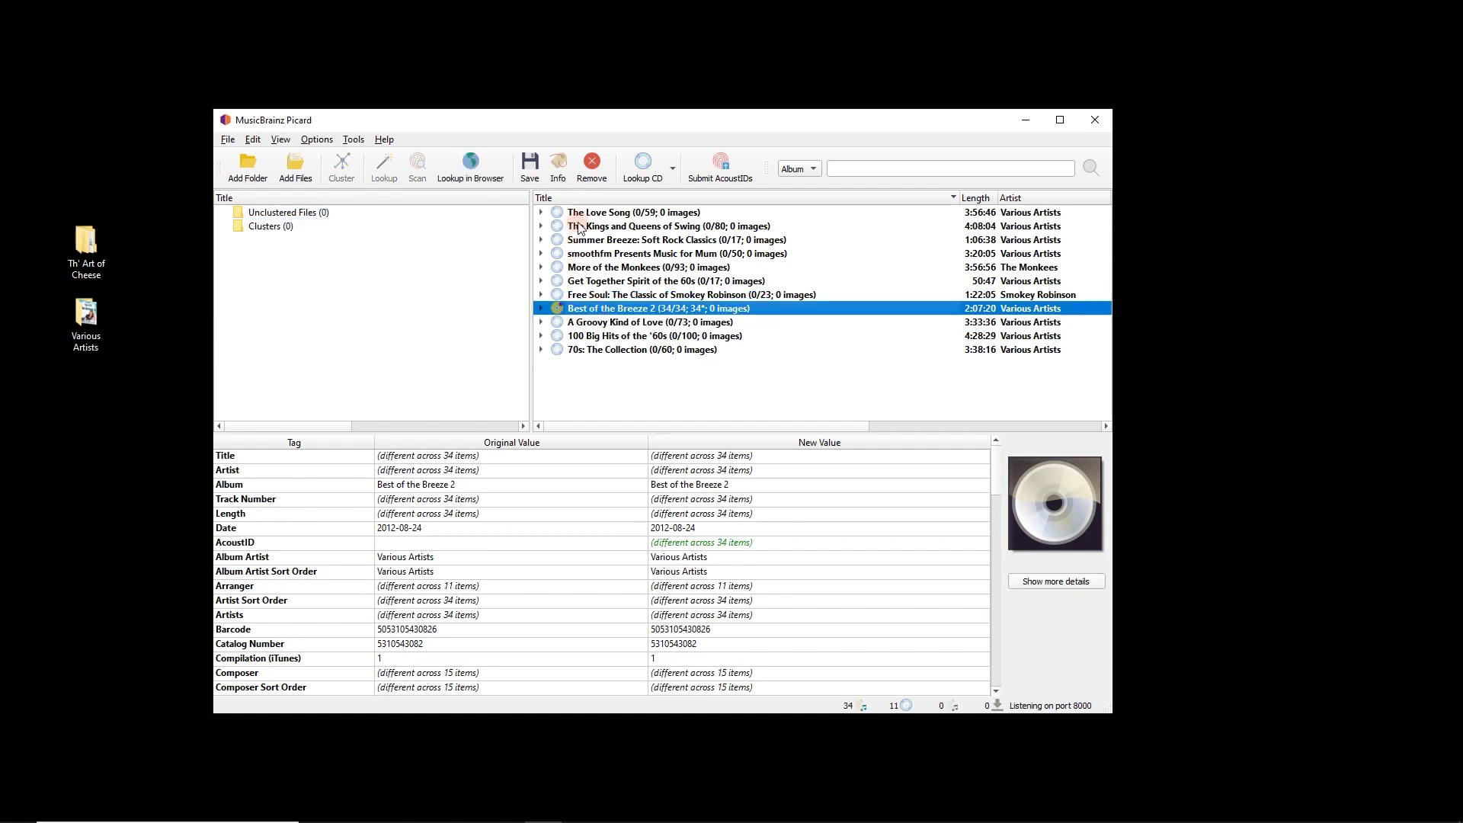
- Remove the ten emptied albums, from The Love Song to 70s: The Collection, keeping only Best of the Breeze 2
{"action": "left_click", "coordinate": [579, 212]}
{"action": "left_click", "coordinate": [606, 295], "text": "shift"}
{"action": "key", "text": "Delete"}
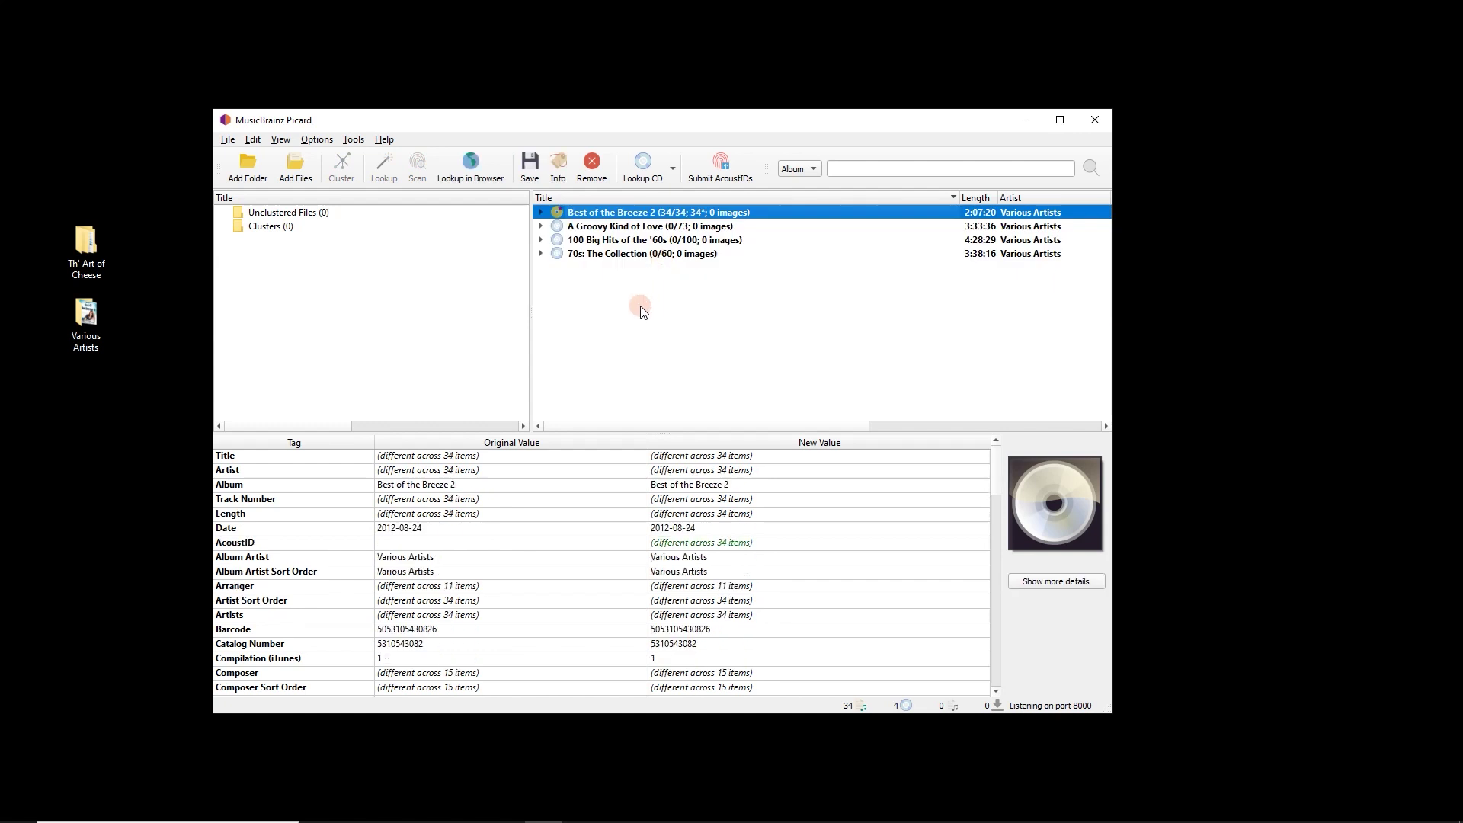
{"action": "left_click_drag", "start_coordinate": [620, 287], "coordinate": [597, 230]}
{"action": "key", "text": "Delete"}
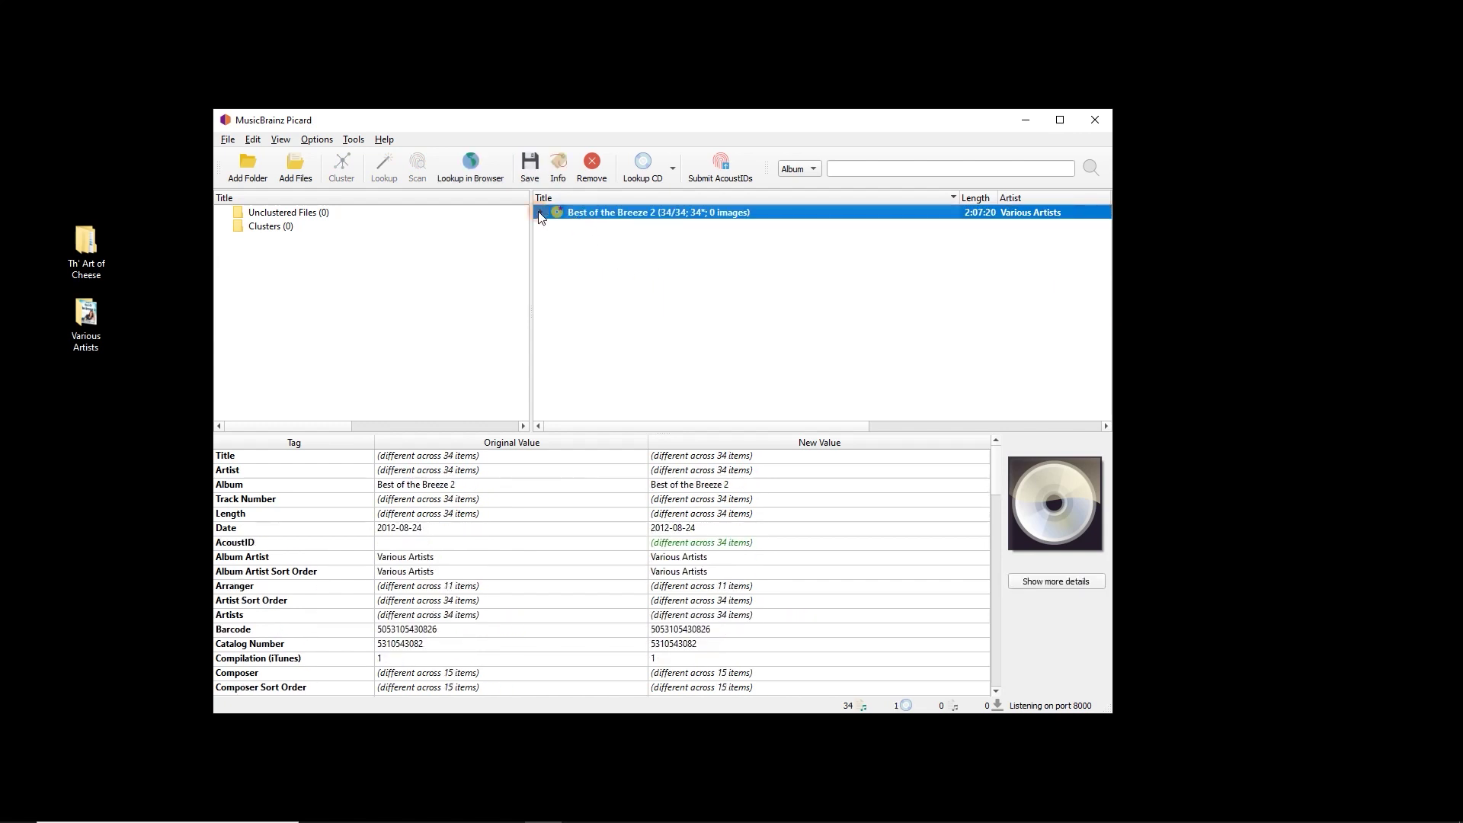
- Expand Best of the Breeze 2 and check the match quality of all its tracks
{"action": "left_click", "coordinate": [539, 216]}
{"action": "scroll", "coordinate": [727, 326], "scroll_direction": "down", "scroll_amount": 4}
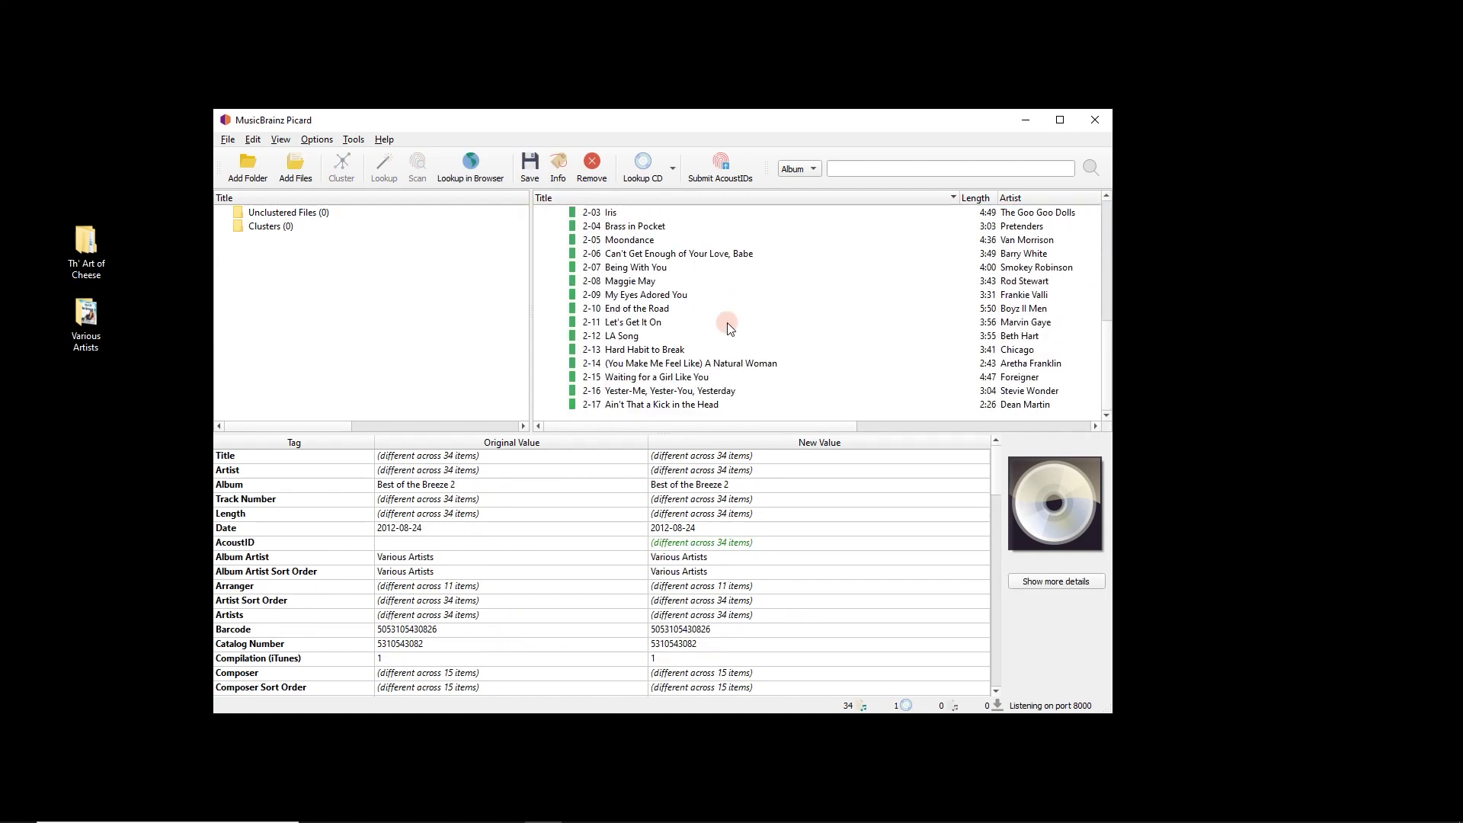
{"action": "scroll", "coordinate": [727, 326], "scroll_direction": "up", "scroll_amount": 4}
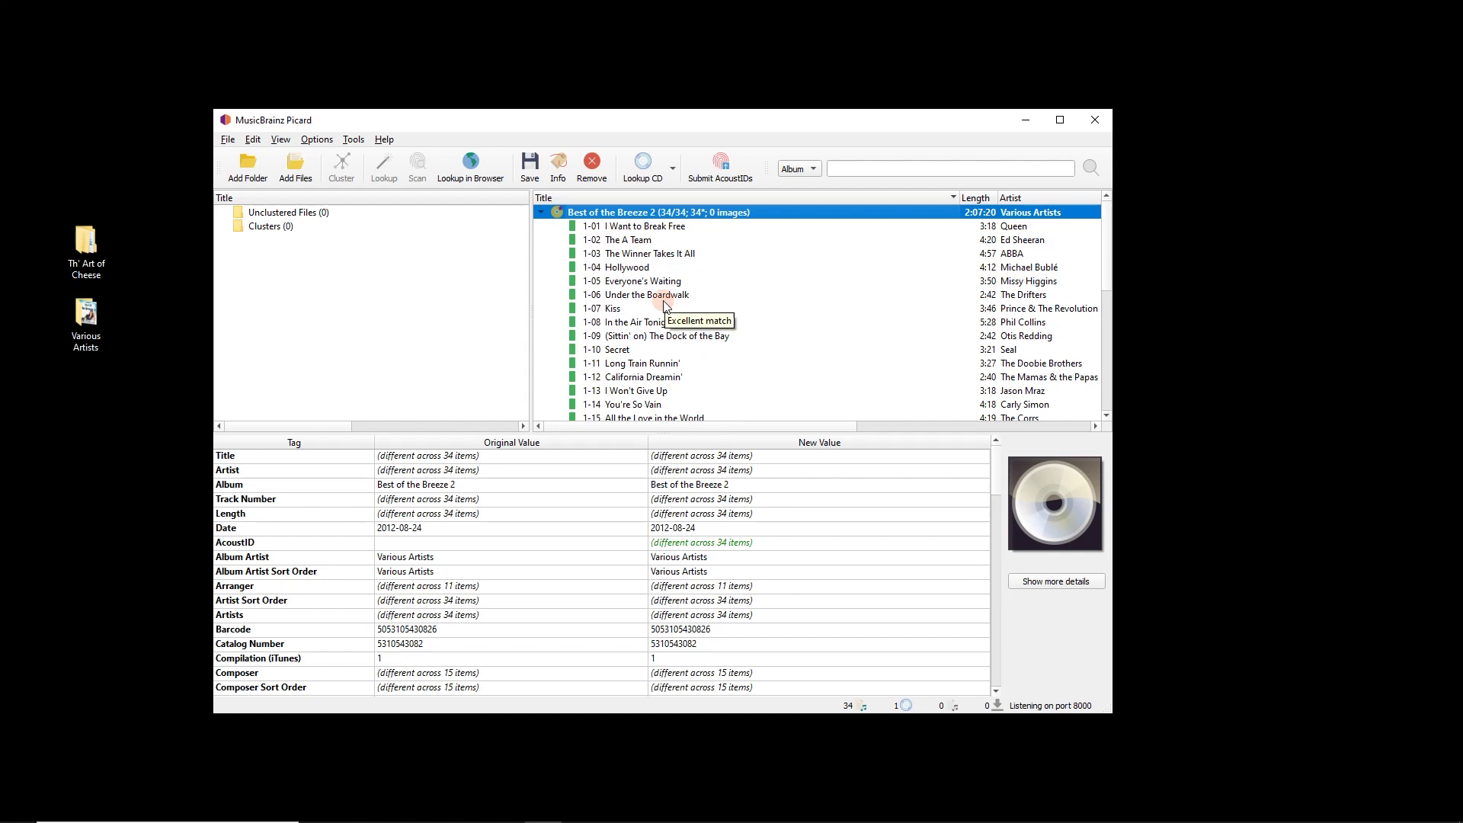
{"action": "left_click", "coordinate": [340, 337]}
- Review the available file naming scripts, then open the File Naming options and check the settings for moving files when saving
{"action": "left_click", "coordinate": [323, 136]}
{"action": "left_click", "coordinate": [321, 140]}
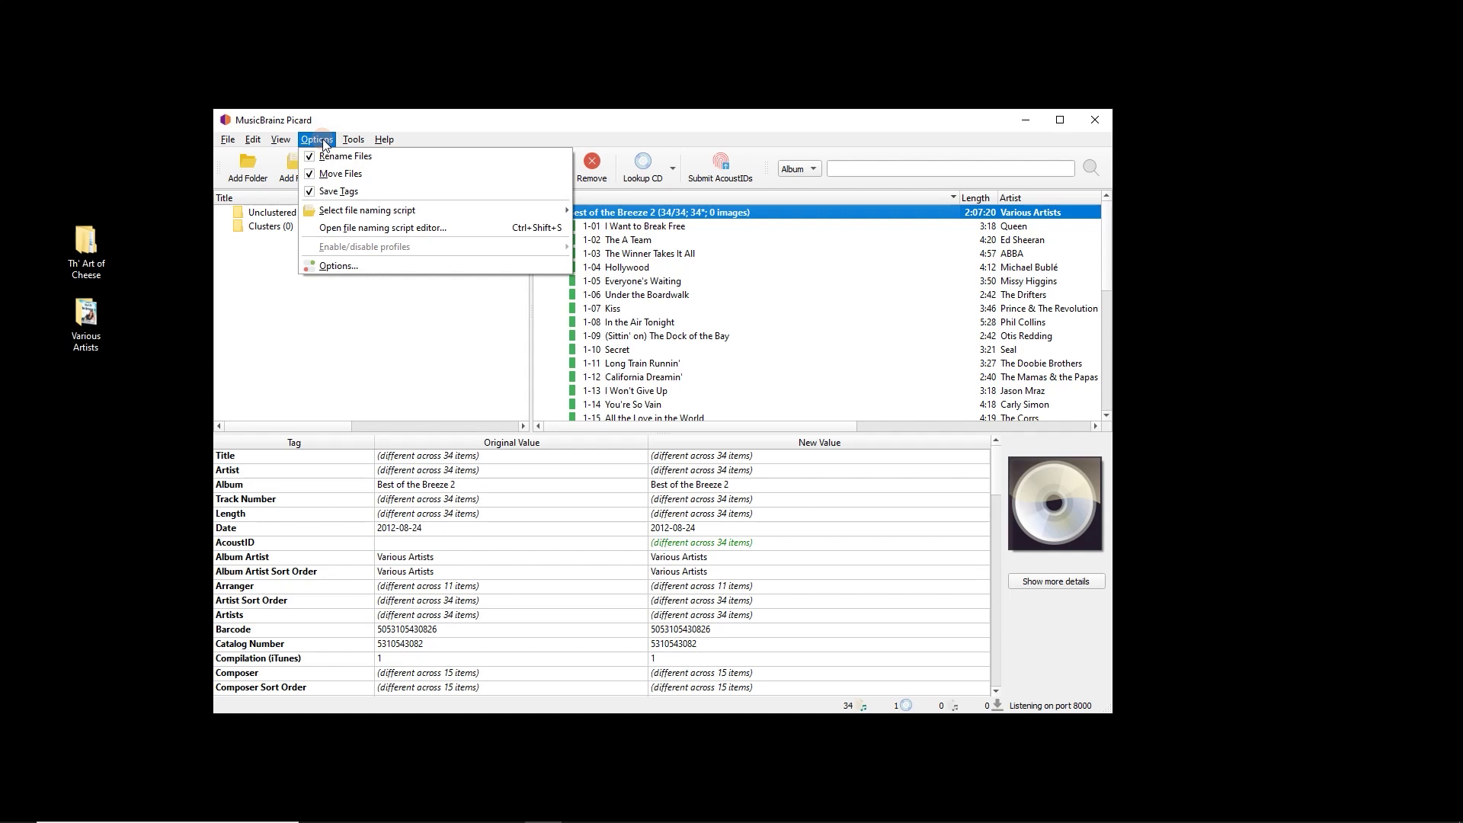
{"action": "mouse_move", "coordinate": [419, 207]}
{"action": "left_click", "coordinate": [534, 206]}
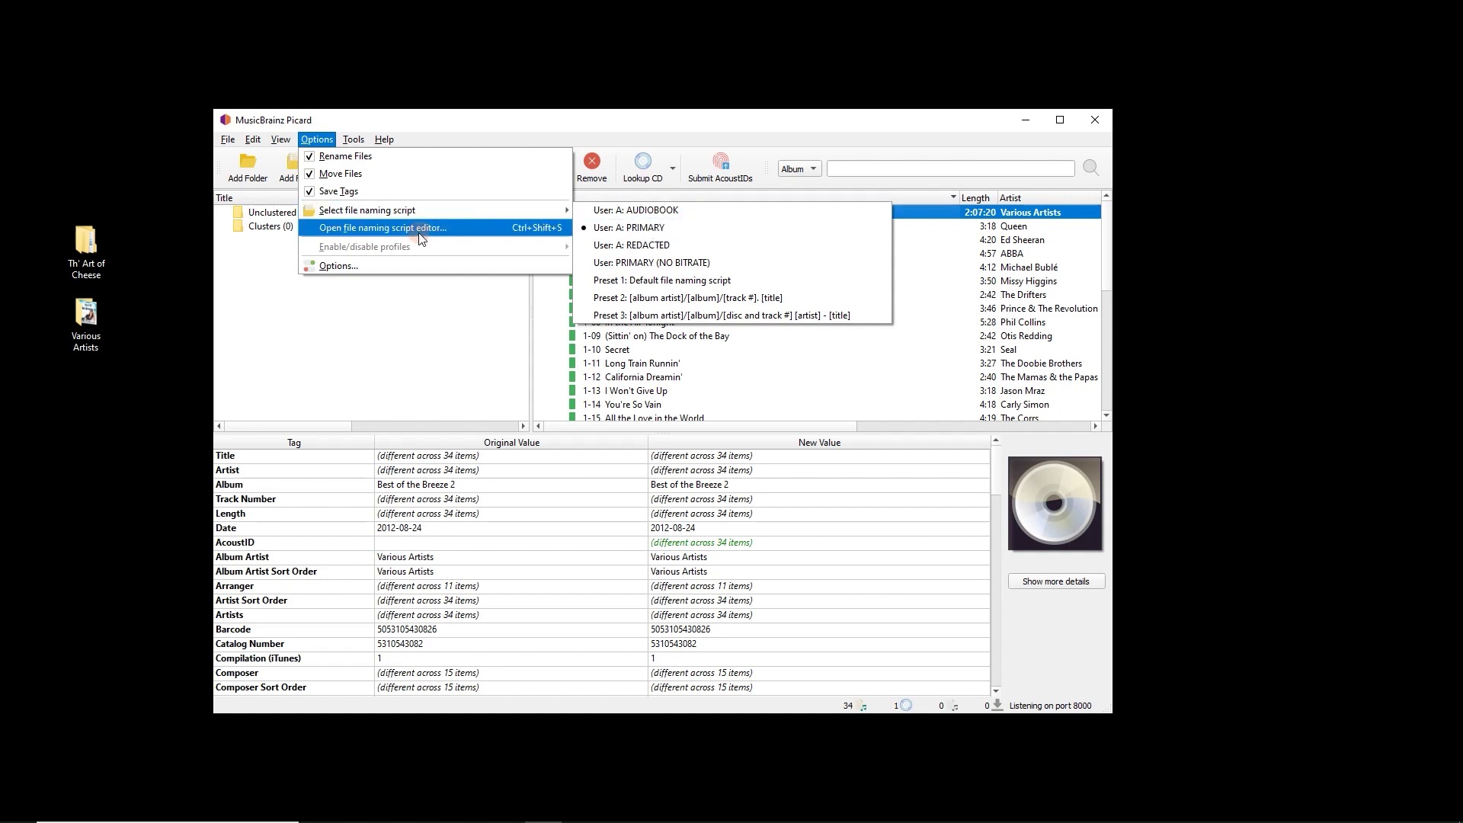
{"action": "left_click", "coordinate": [389, 268]}
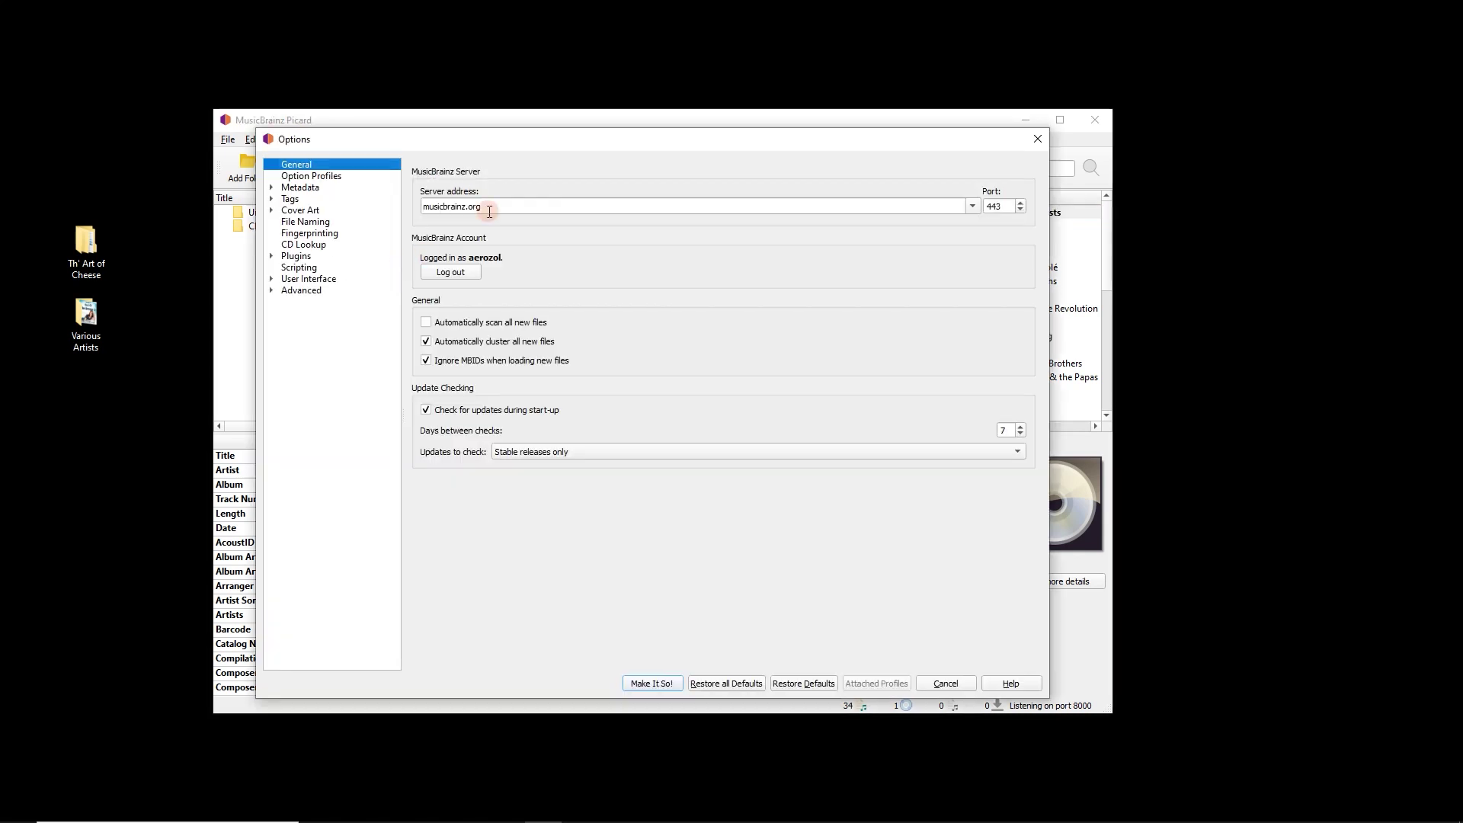
{"action": "left_click", "coordinate": [328, 222]}
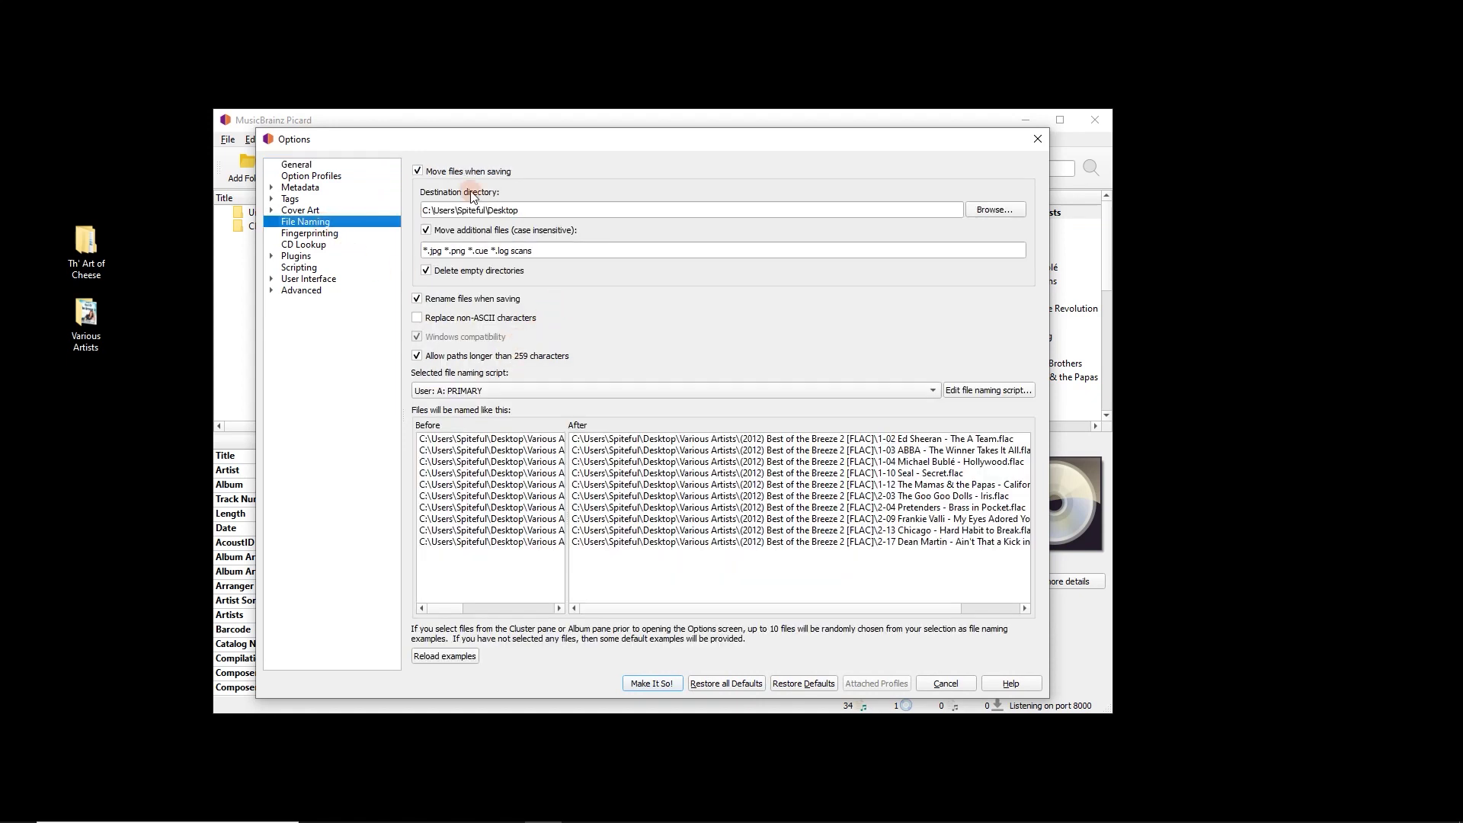
{"action": "left_click", "coordinate": [442, 171]}
{"action": "left_click", "coordinate": [440, 169]}
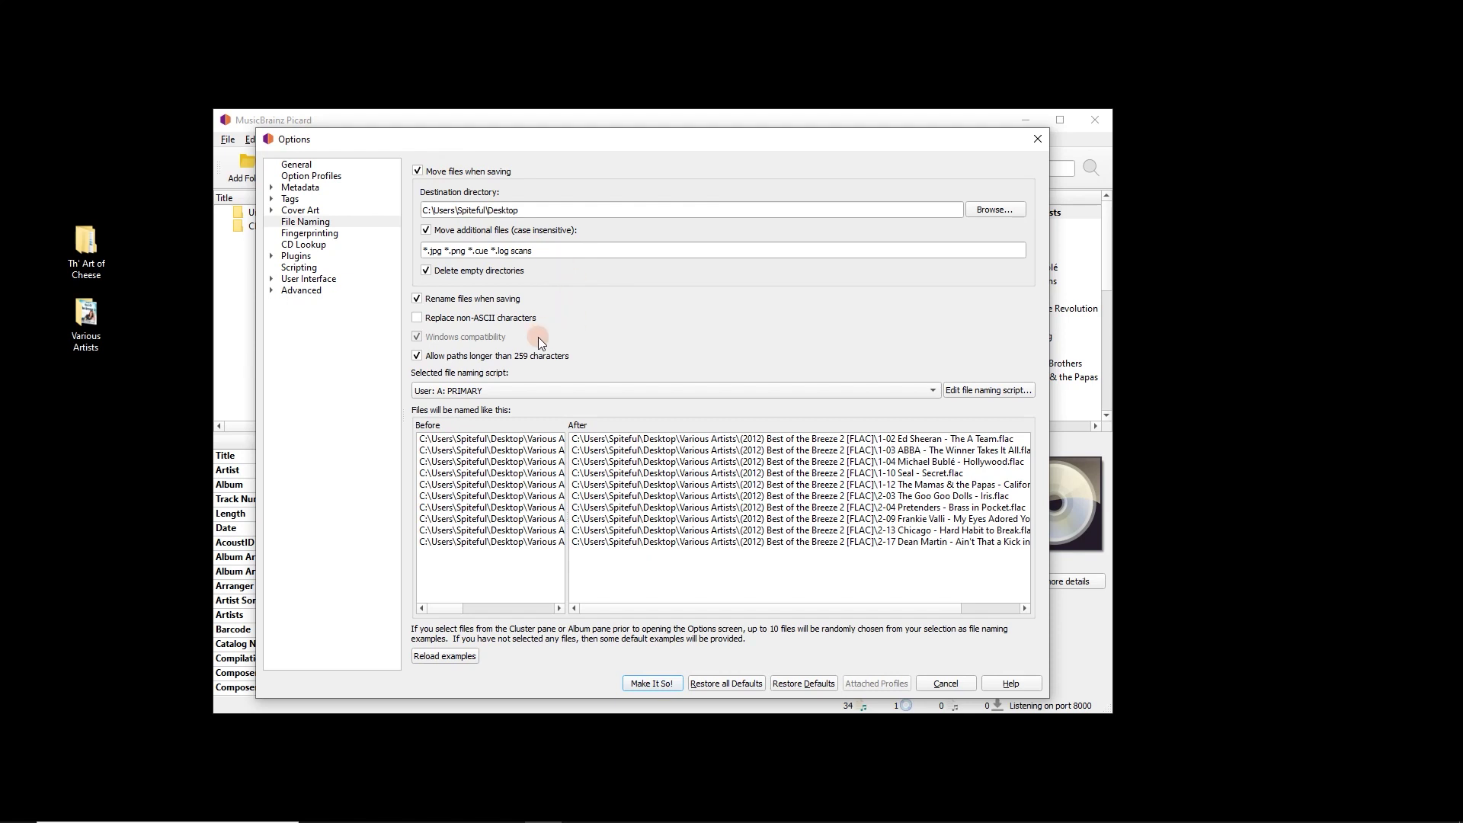
- Open the A: PRIMARY naming script for editing and examine its artist folder and special format lines without changing them
{"action": "left_click", "coordinate": [964, 388]}
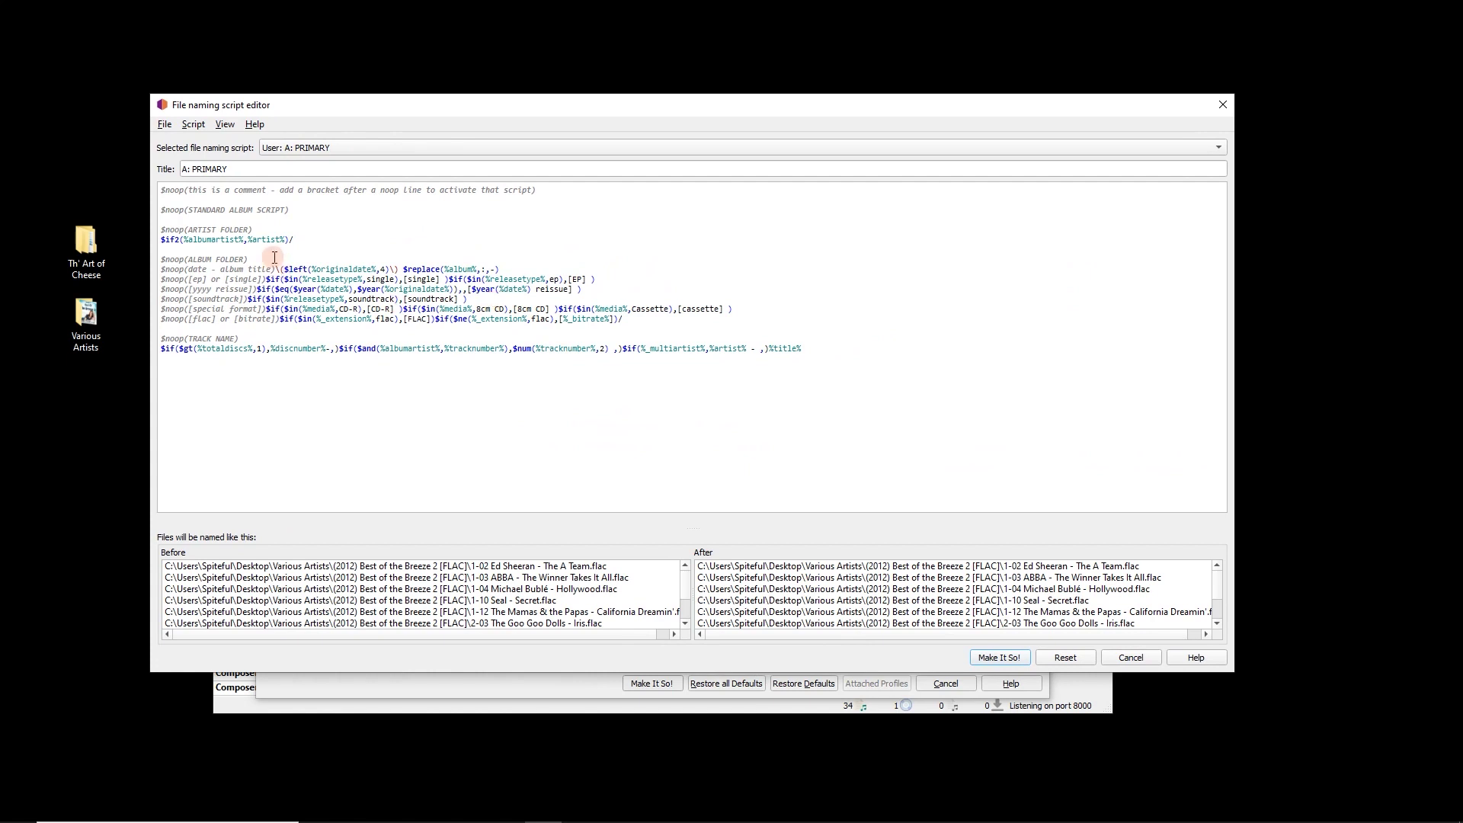
{"action": "left_click", "coordinate": [311, 245]}
{"action": "left_click", "coordinate": [318, 231]}
{"action": "left_click", "coordinate": [653, 370]}
{"action": "double_click", "coordinate": [188, 308]}
{"action": "left_click", "coordinate": [308, 309]}
- Select the A: AUDIOBOOK naming script, check its preview of the new file names, and close the script editor
{"action": "left_click", "coordinate": [294, 146]}
{"action": "left_click", "coordinate": [313, 132]}
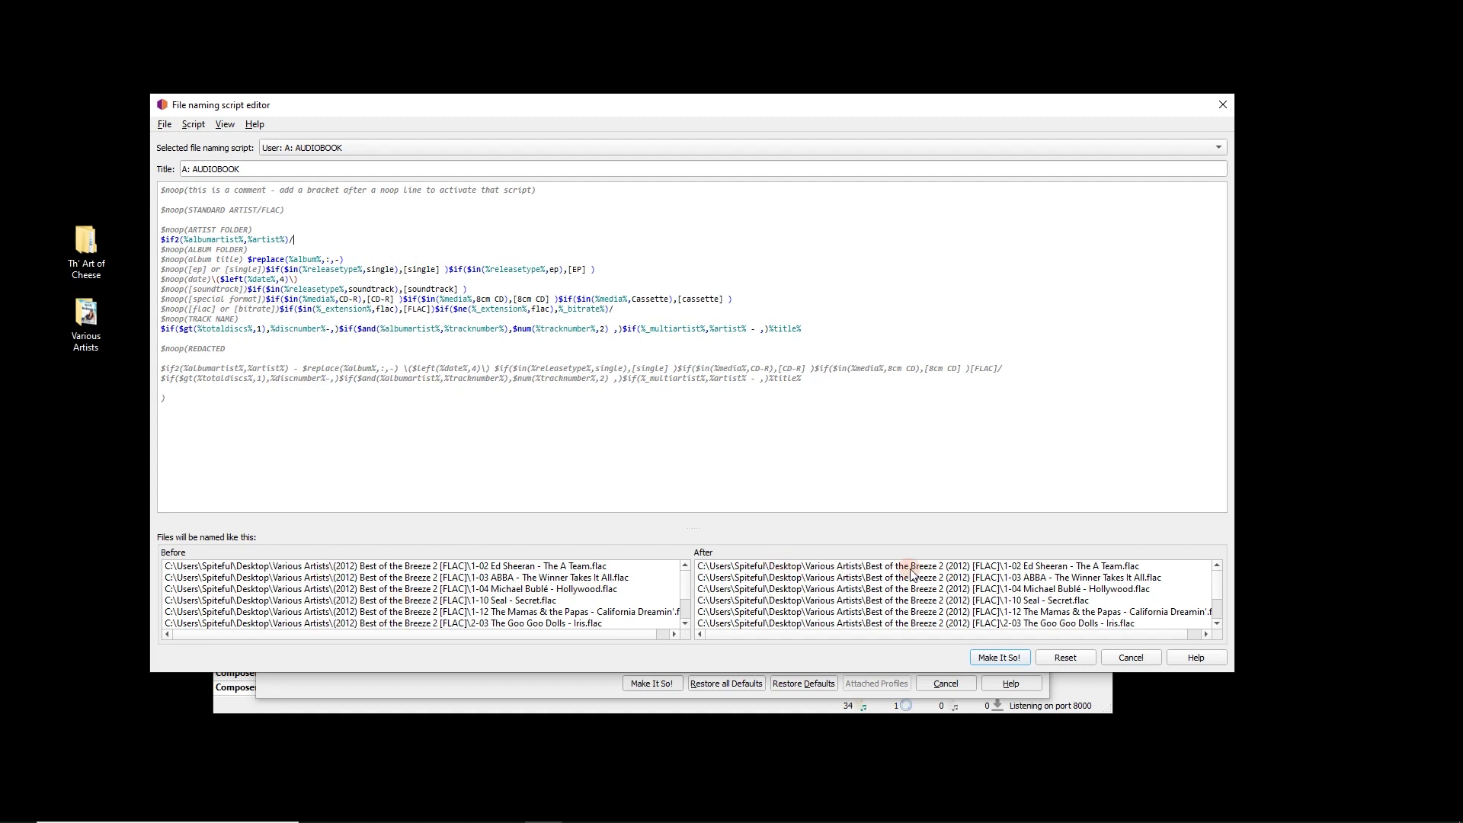
{"action": "left_click", "coordinate": [955, 570]}
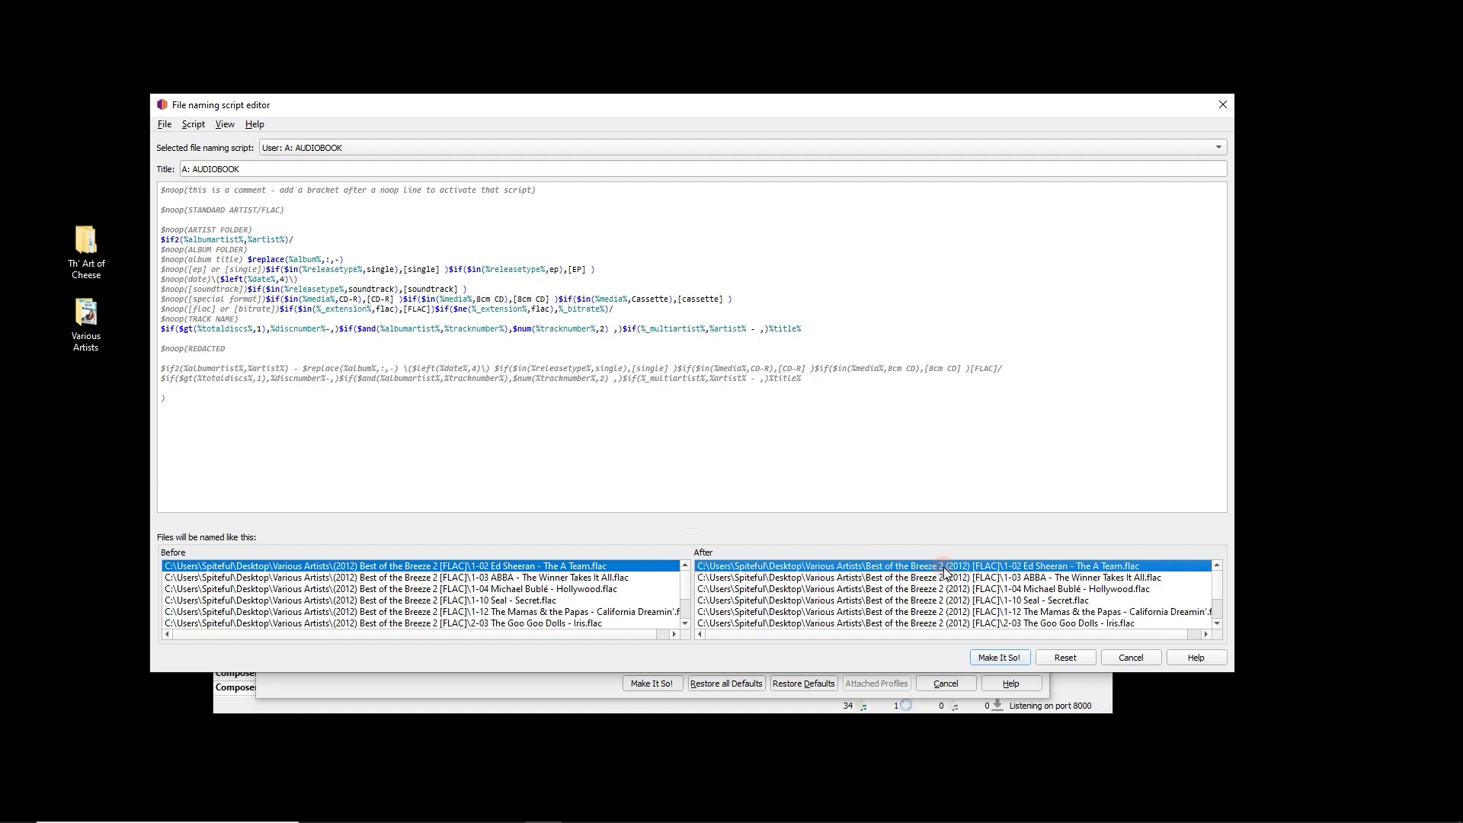
{"action": "left_click", "coordinate": [512, 246]}
{"action": "left_click", "coordinate": [500, 231]}
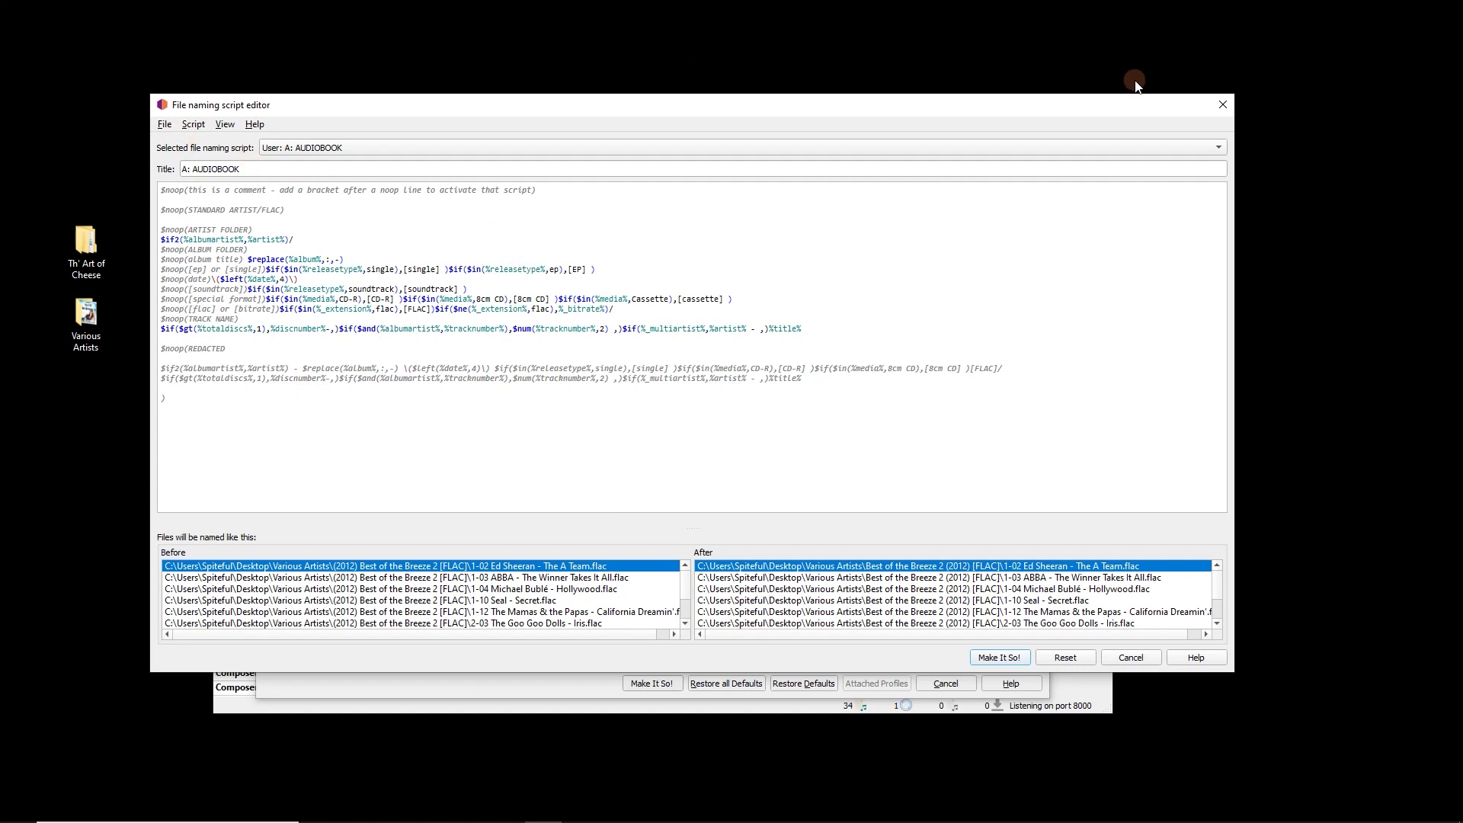
{"action": "left_click", "coordinate": [1223, 104]}
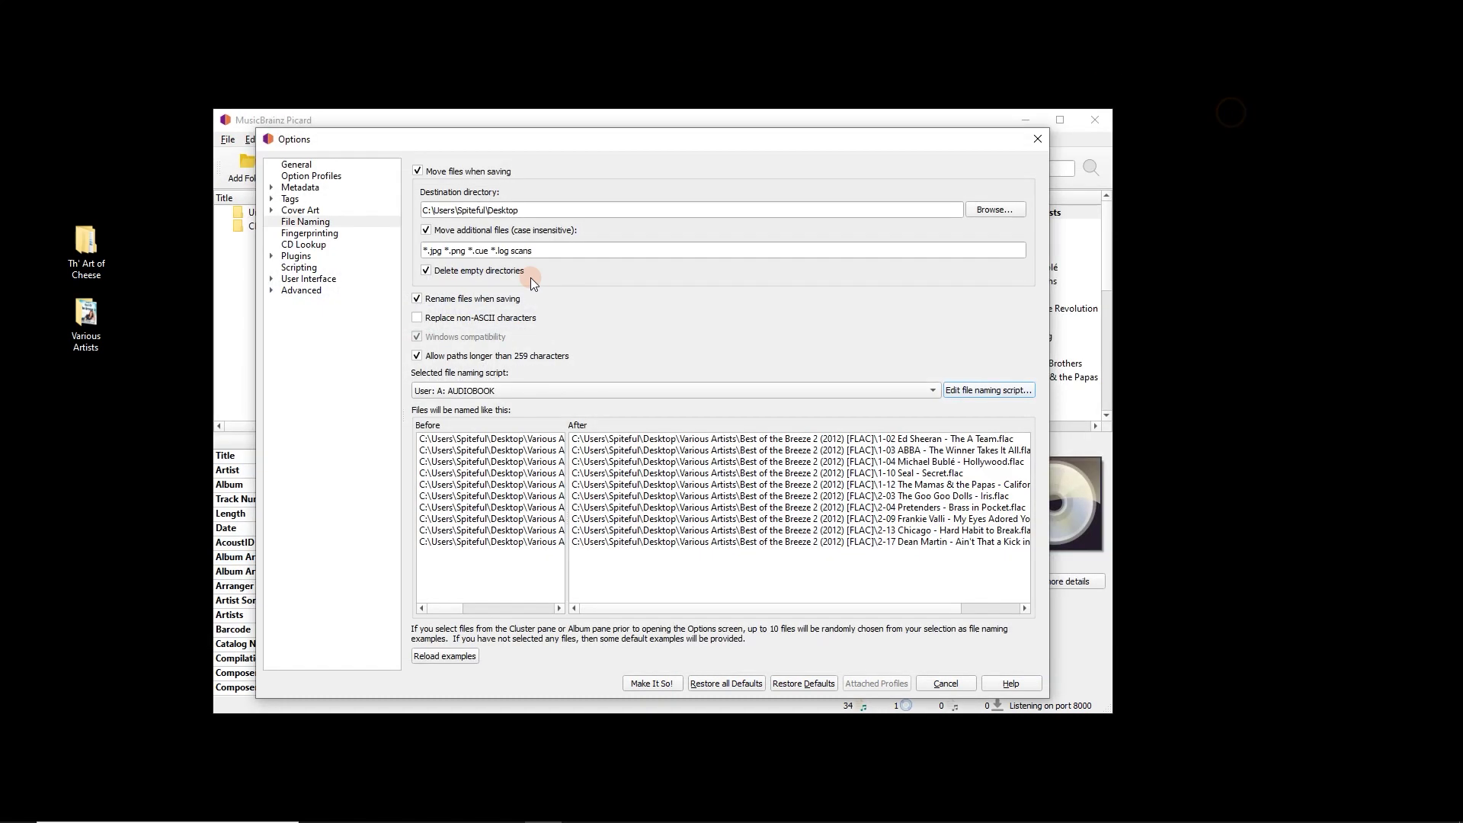
- Open the Tags options and expand their format-specific pages
{"action": "left_click", "coordinate": [296, 216]}
{"action": "double_click", "coordinate": [291, 200]}
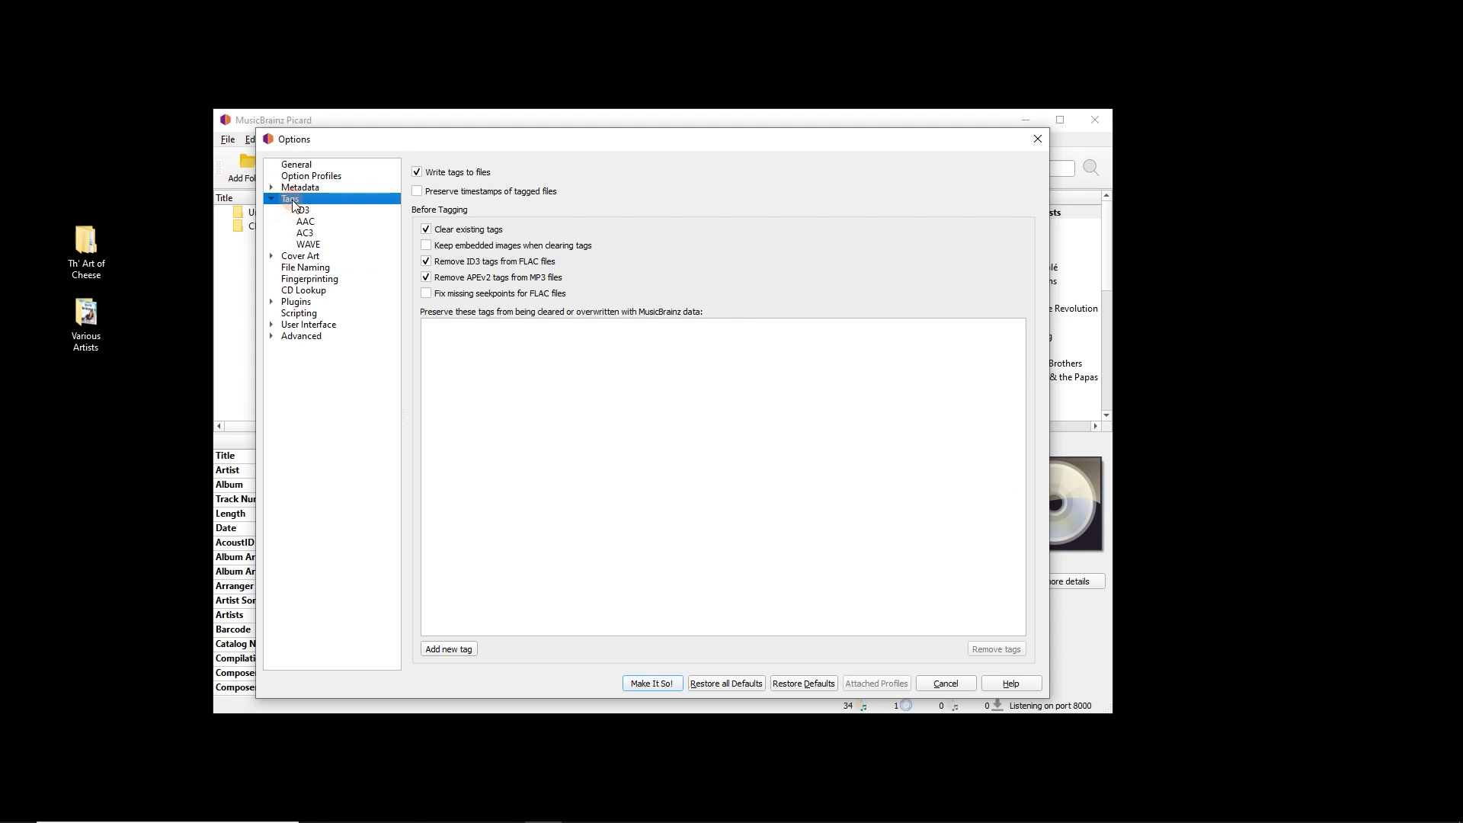
- Check the list of tags preserved from overwriting, then review the General and Scripting options
{"action": "left_click", "coordinate": [518, 313]}
{"action": "left_click", "coordinate": [330, 165]}
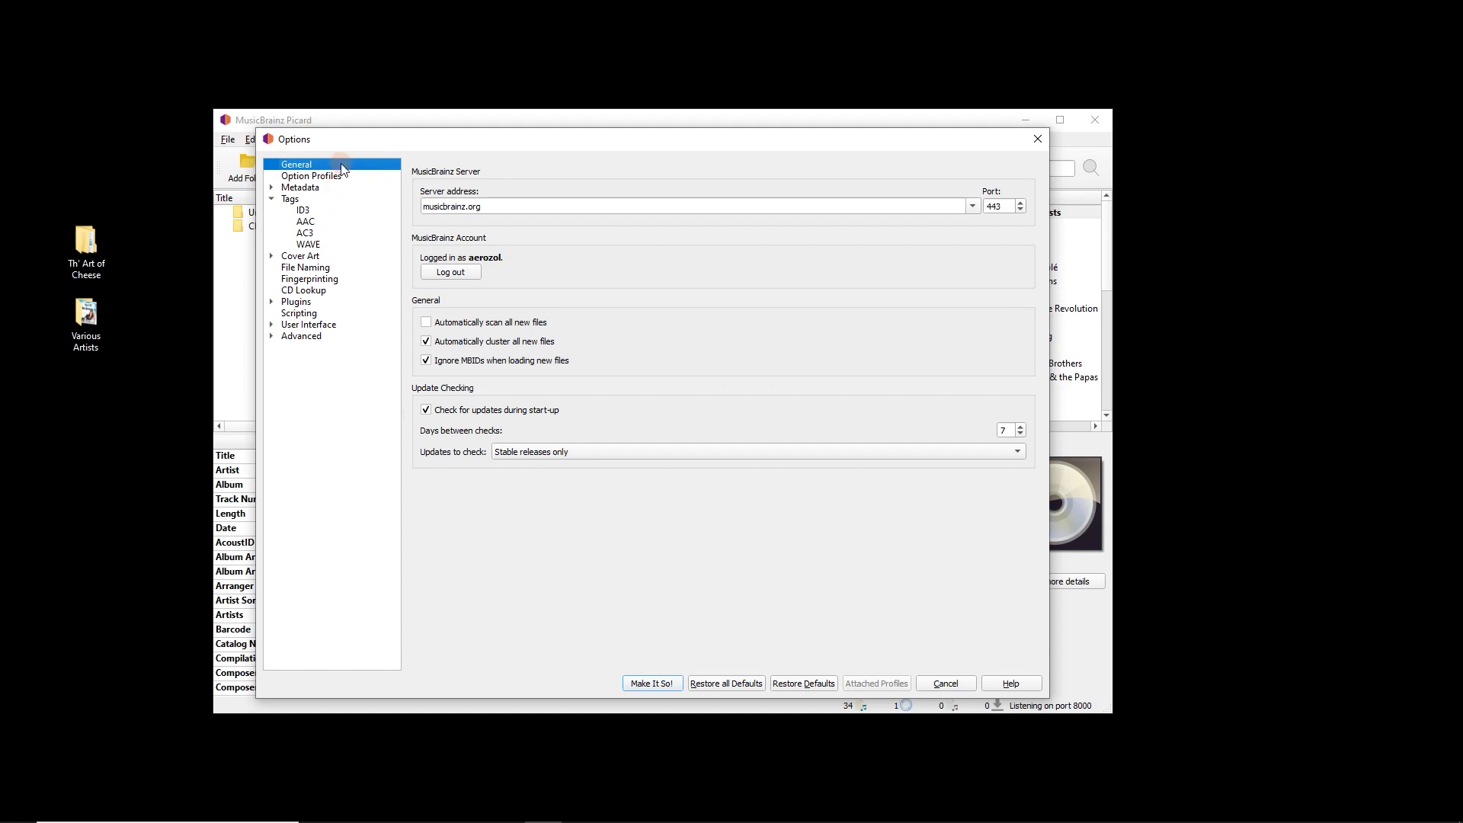
{"action": "left_click_drag", "start_coordinate": [346, 149], "coordinate": [341, 212]}
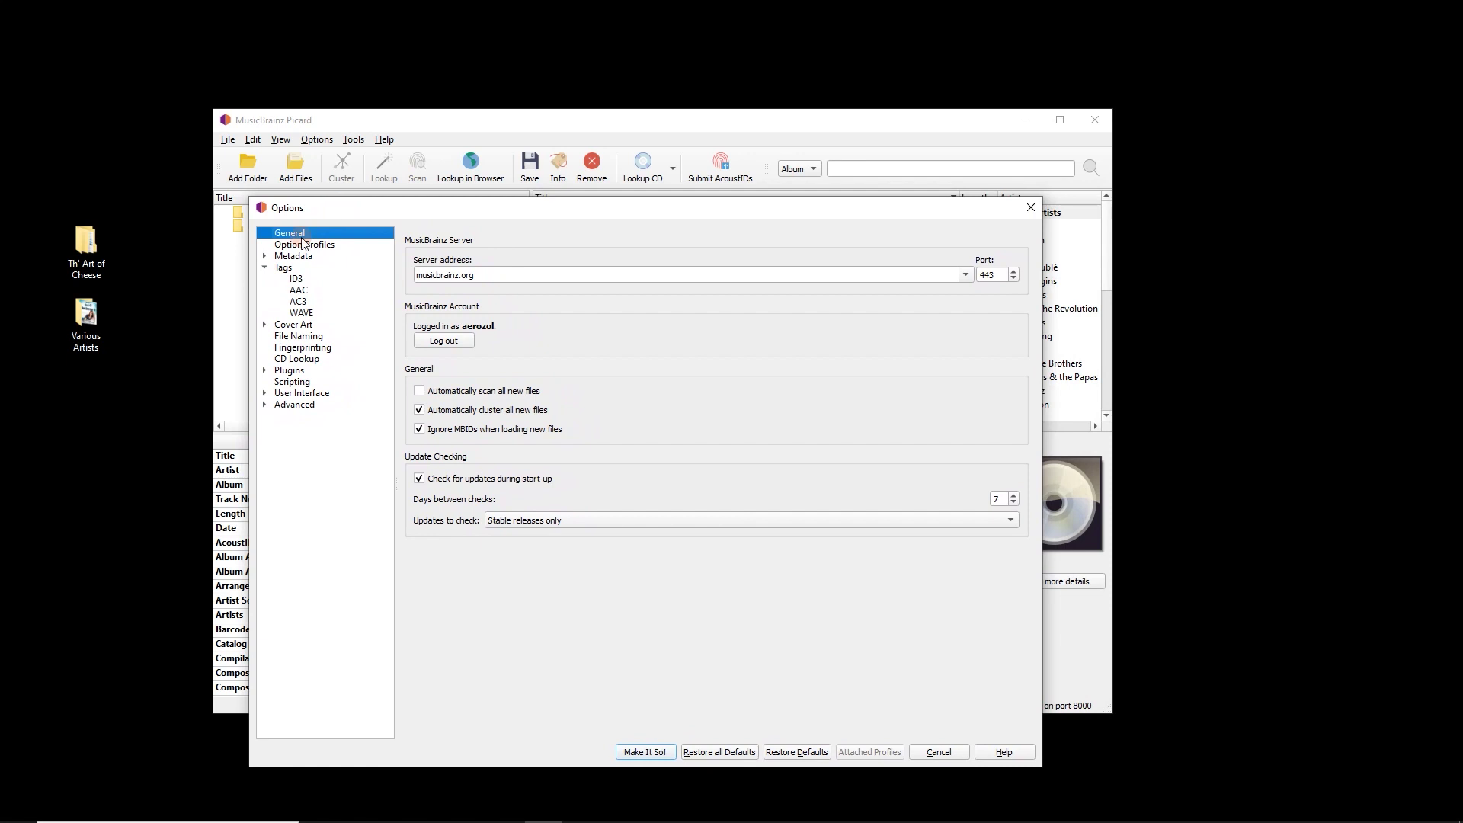
{"action": "left_click", "coordinate": [301, 382]}
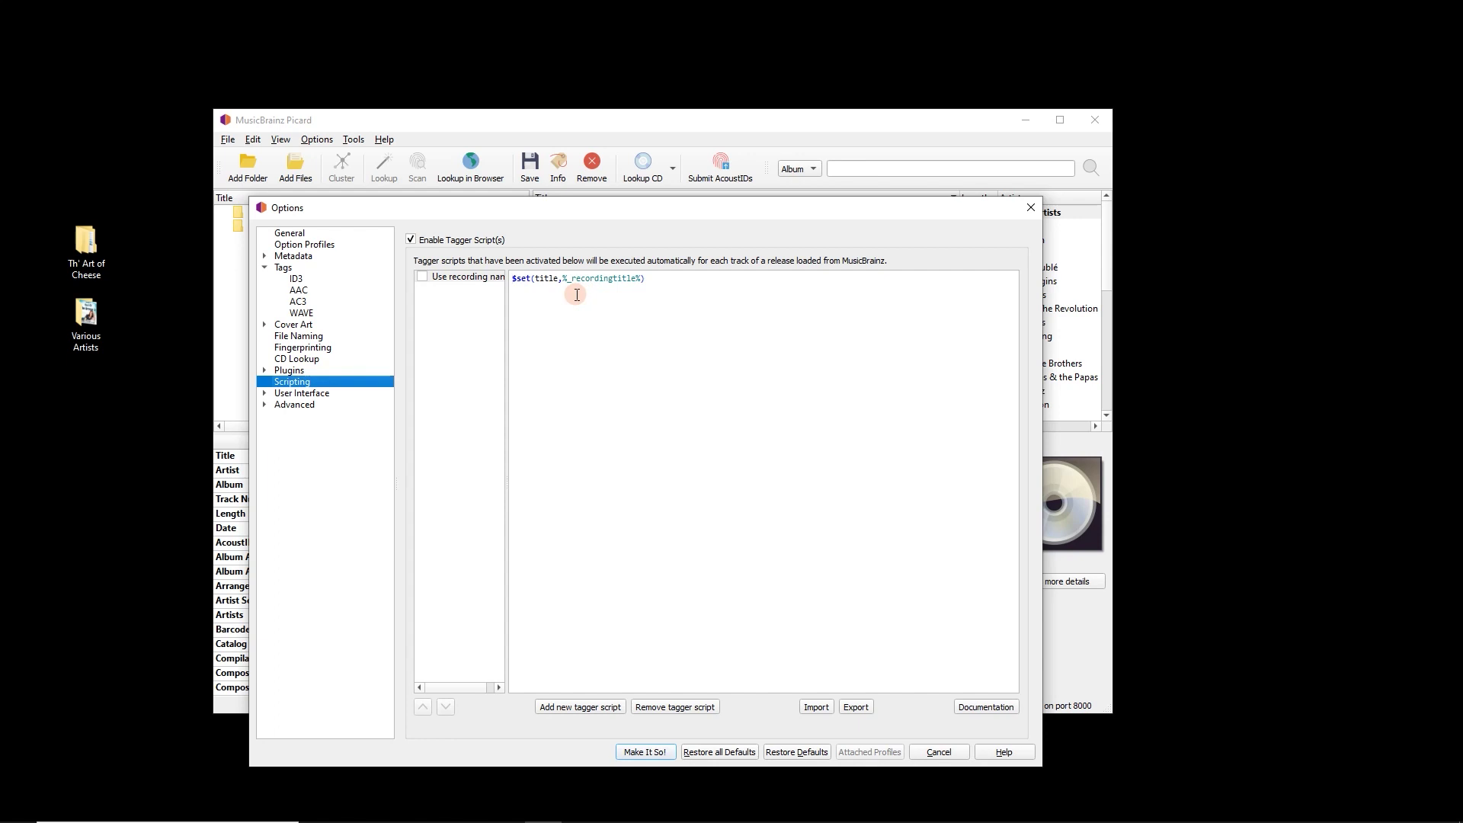
- Enable the Classical Extras plugin and apply the options
{"action": "left_click", "coordinate": [311, 371]}
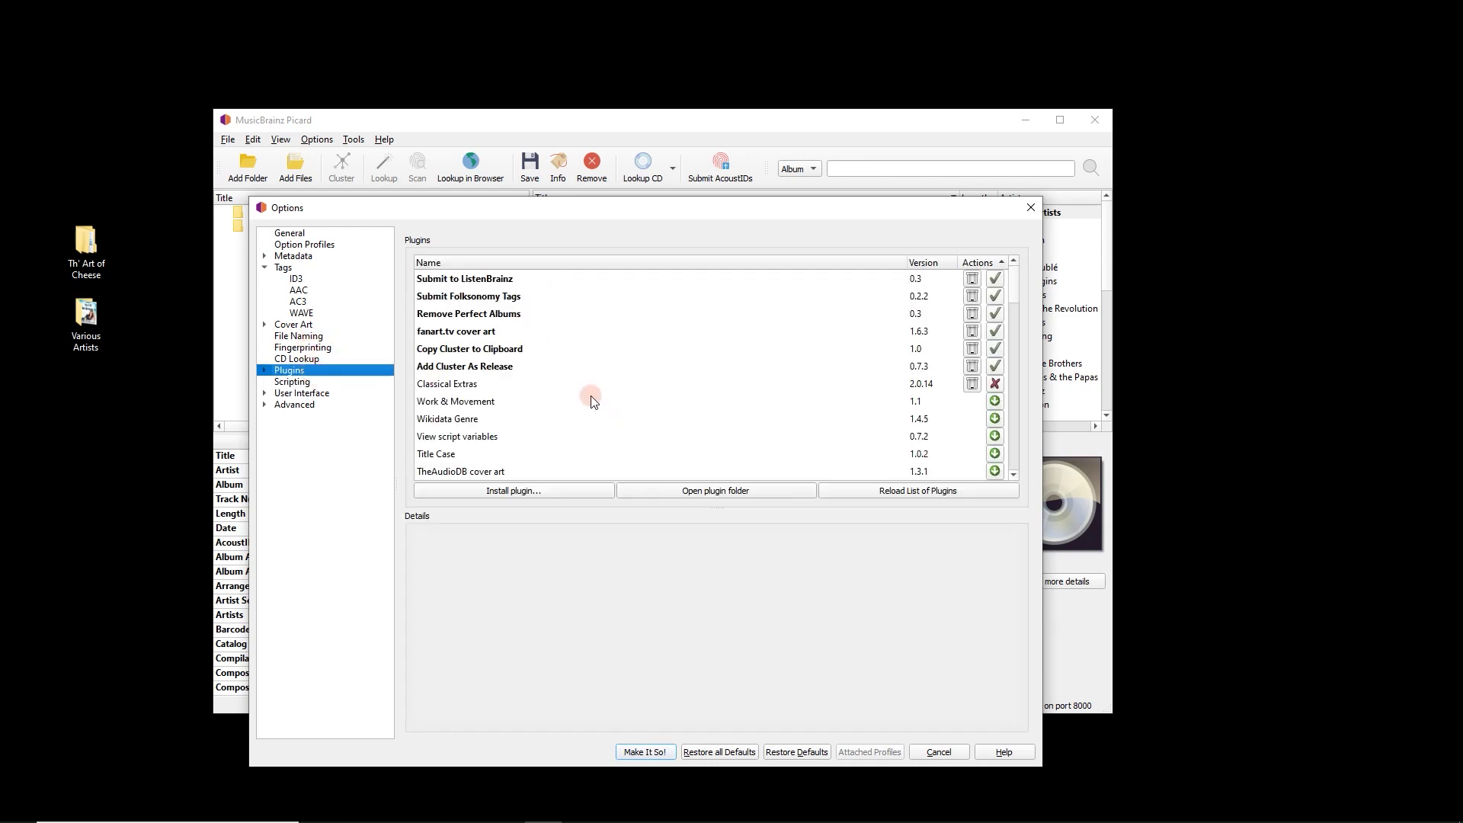
{"action": "left_click", "coordinate": [489, 384]}
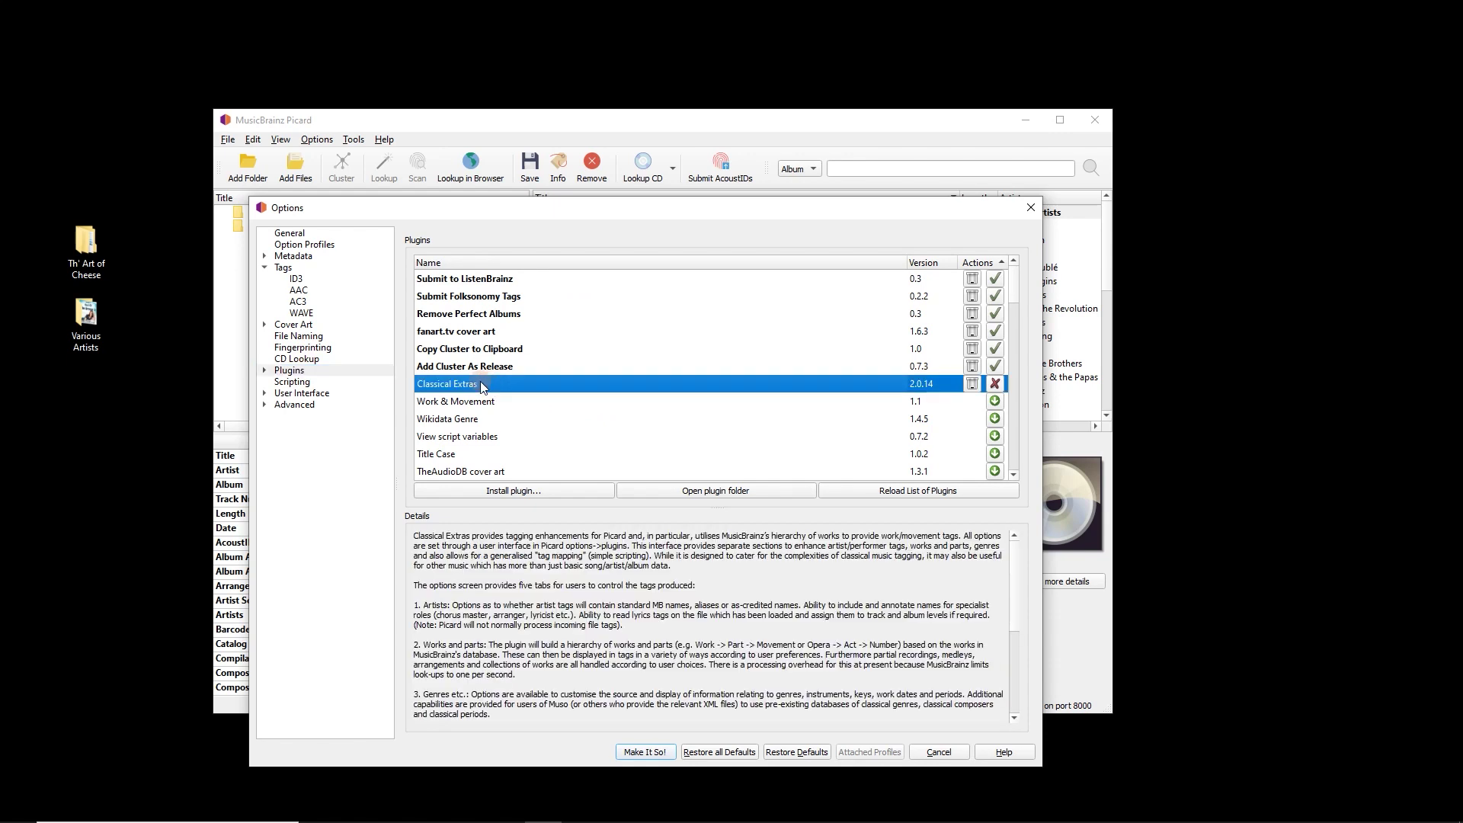
{"action": "left_click", "coordinate": [998, 403]}
{"action": "left_click", "coordinate": [995, 385]}
{"action": "left_click", "coordinate": [657, 753]}
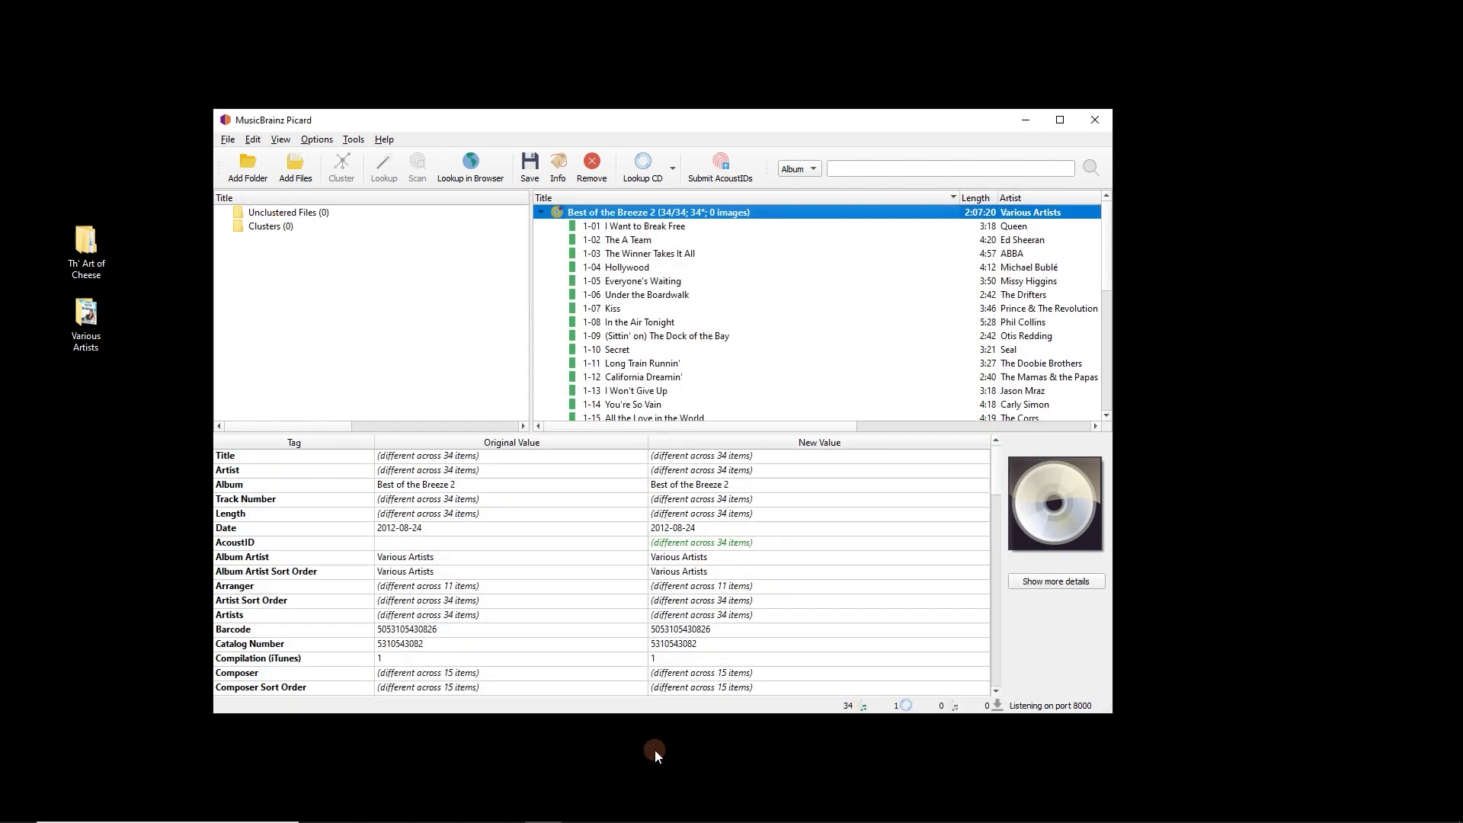
- Reopen the options, expand the plugin pages and open the Classical Extras settings
{"action": "left_click", "coordinate": [317, 140]}
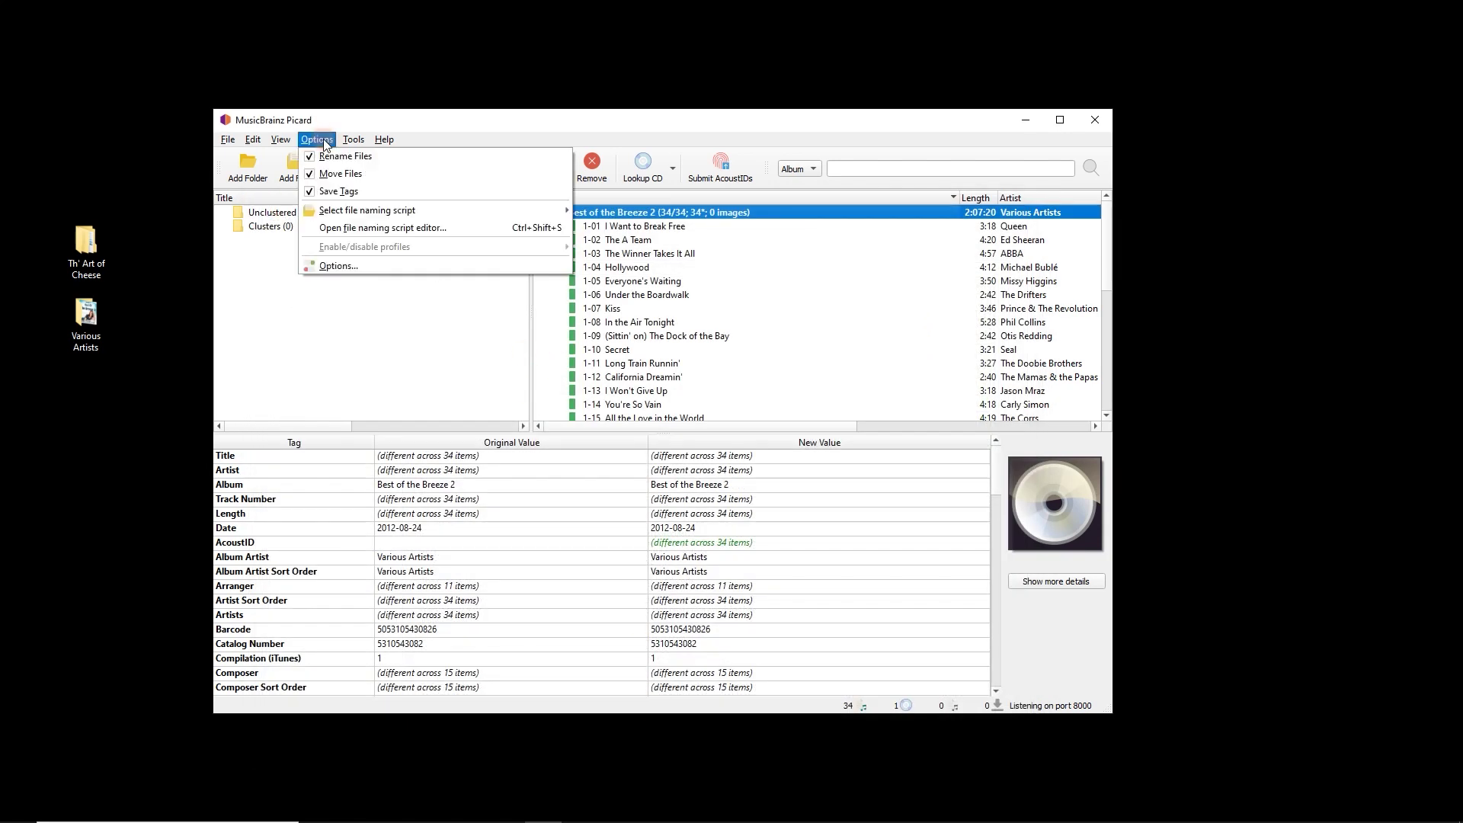
{"action": "left_click", "coordinate": [367, 262]}
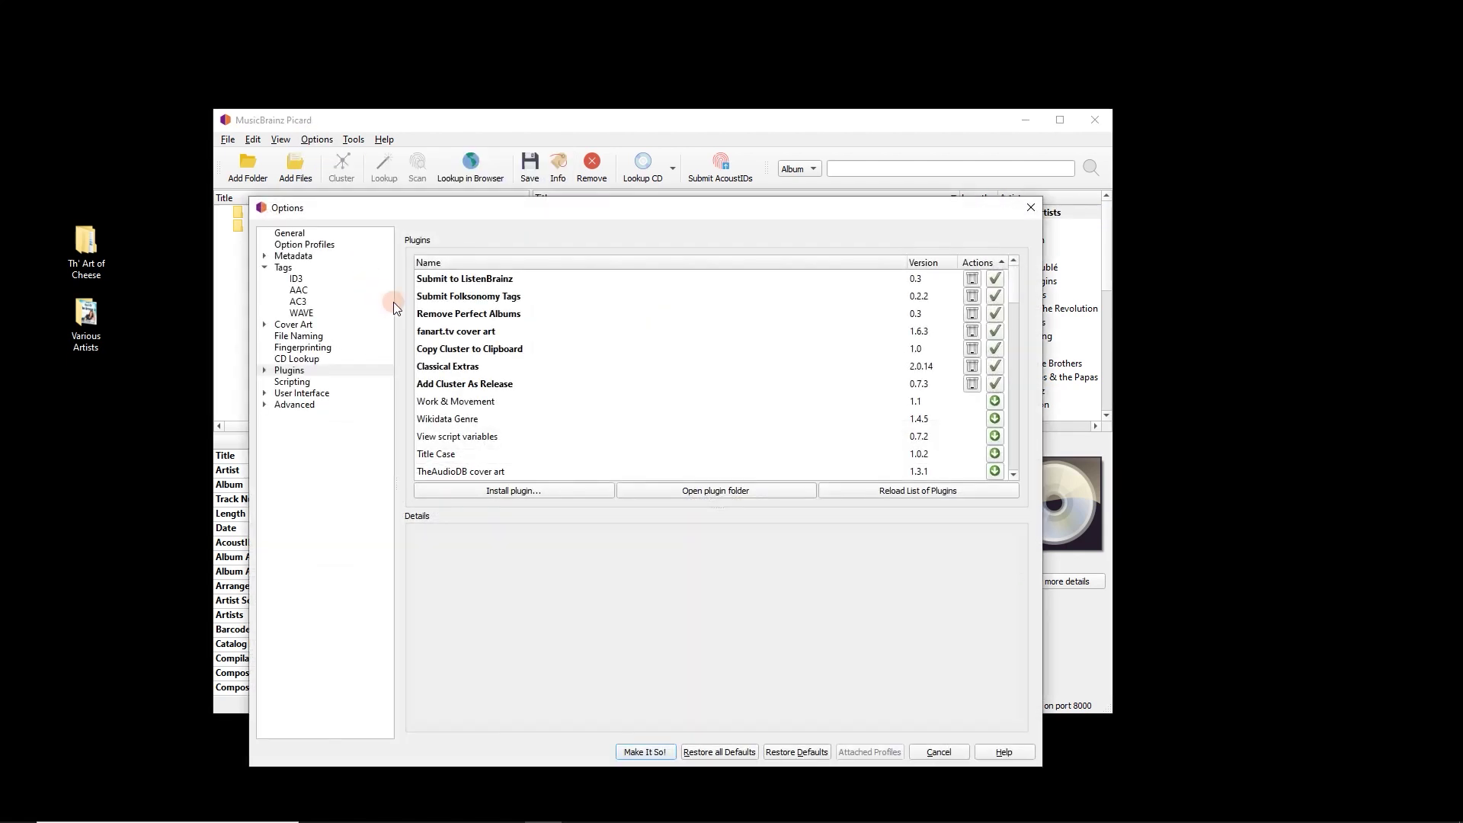
{"action": "left_click", "coordinate": [263, 370]}
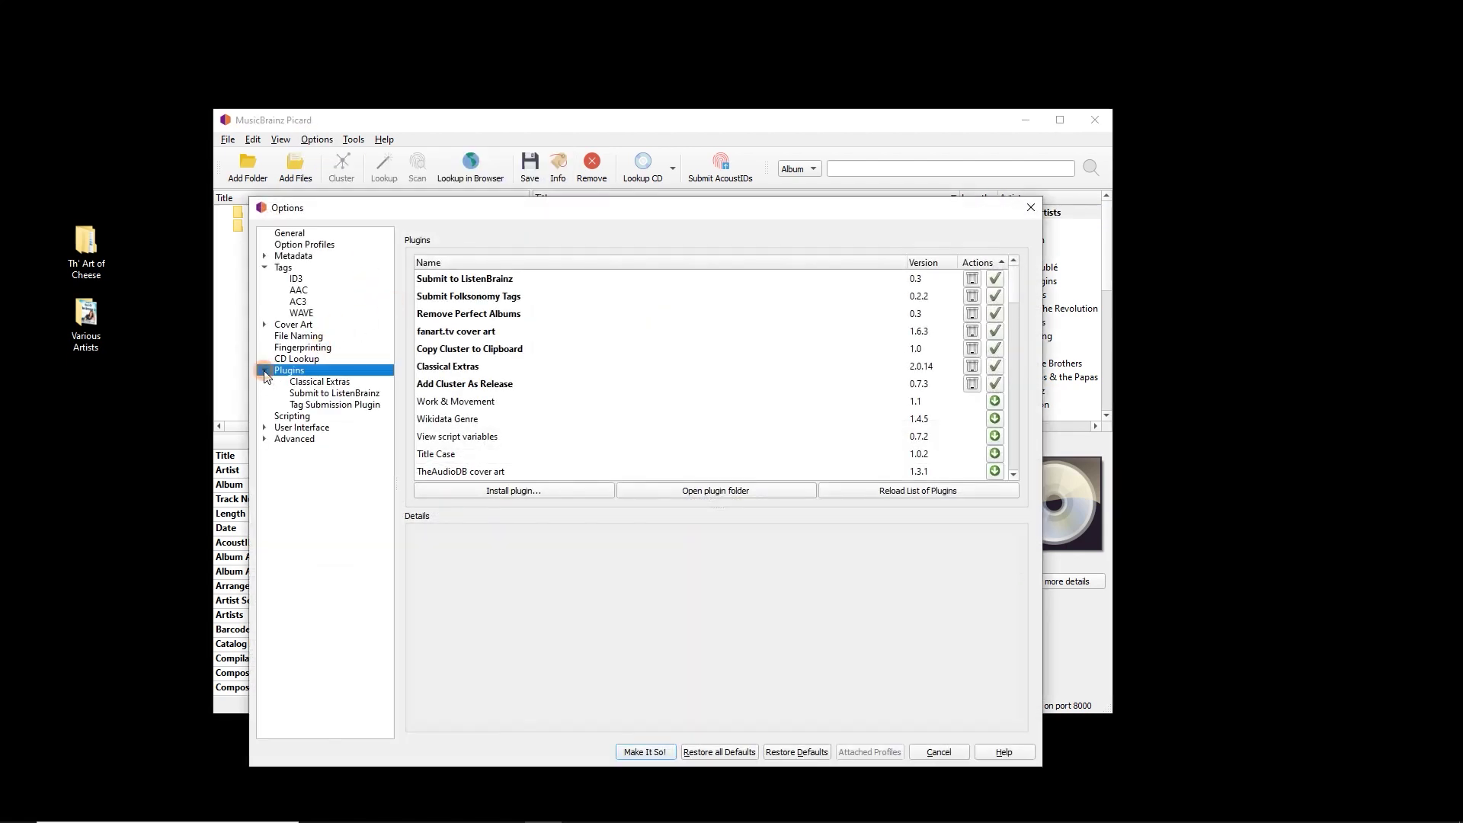
{"action": "left_click", "coordinate": [329, 382]}
{"action": "left_click_drag", "start_coordinate": [678, 210], "coordinate": [738, 132]}
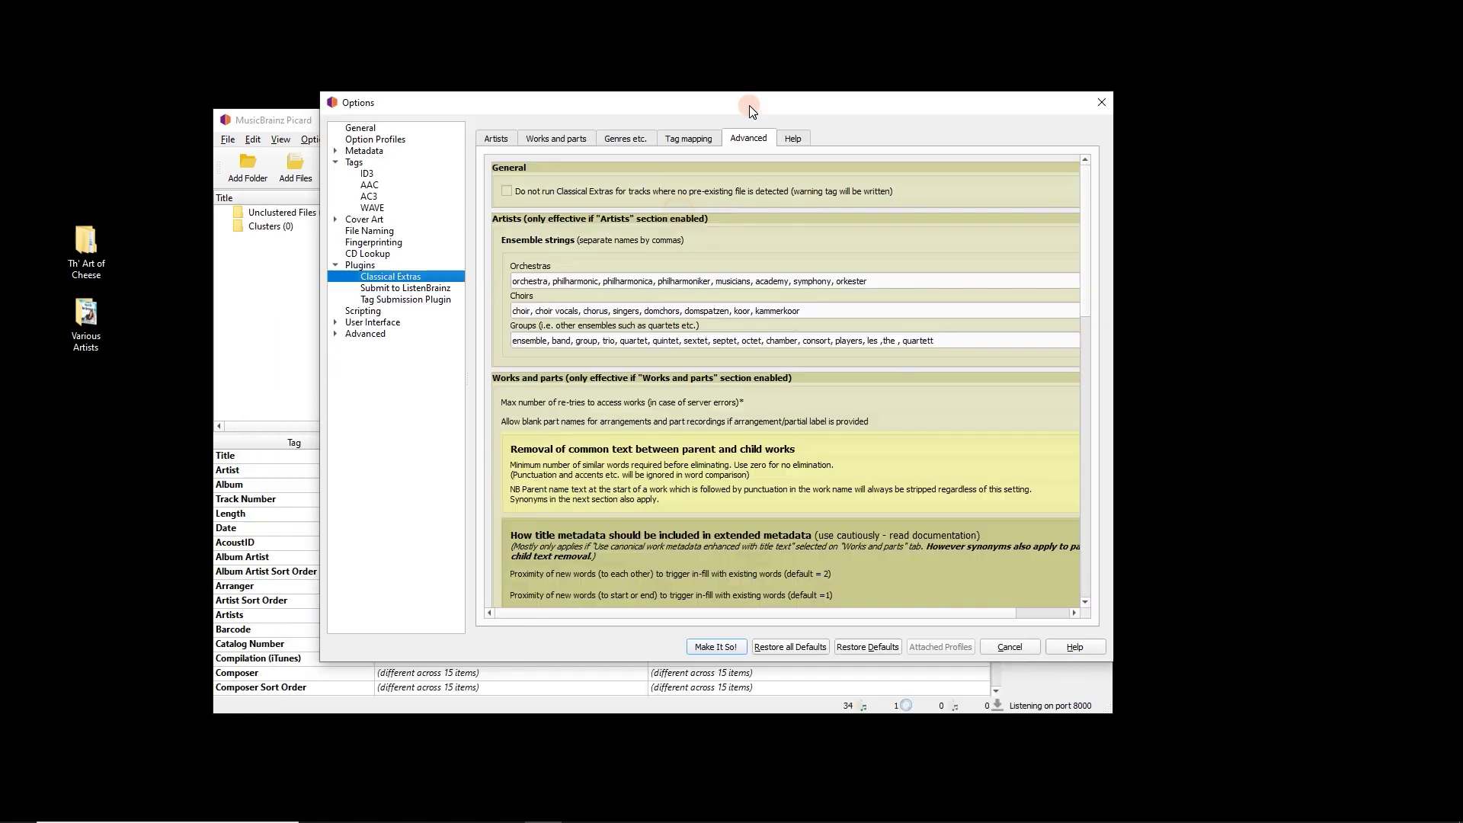
- Examine the Works and parts and Artists settings of Classical Extras, then close the options without changing them
{"action": "left_click", "coordinate": [537, 166]}
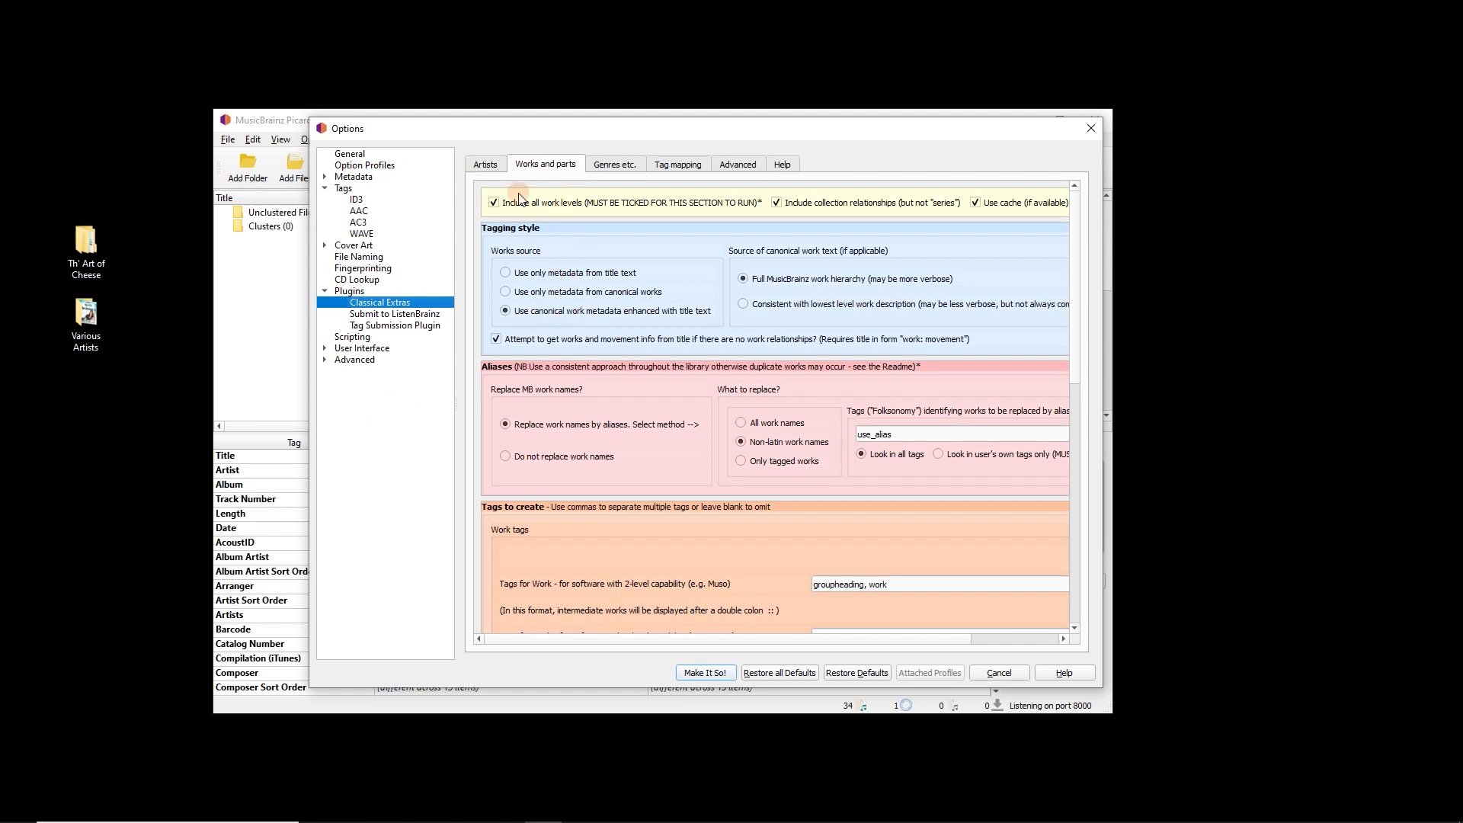
{"action": "left_click", "coordinate": [486, 165]}
{"action": "scroll", "coordinate": [713, 381], "scroll_direction": "down", "scroll_amount": 5}
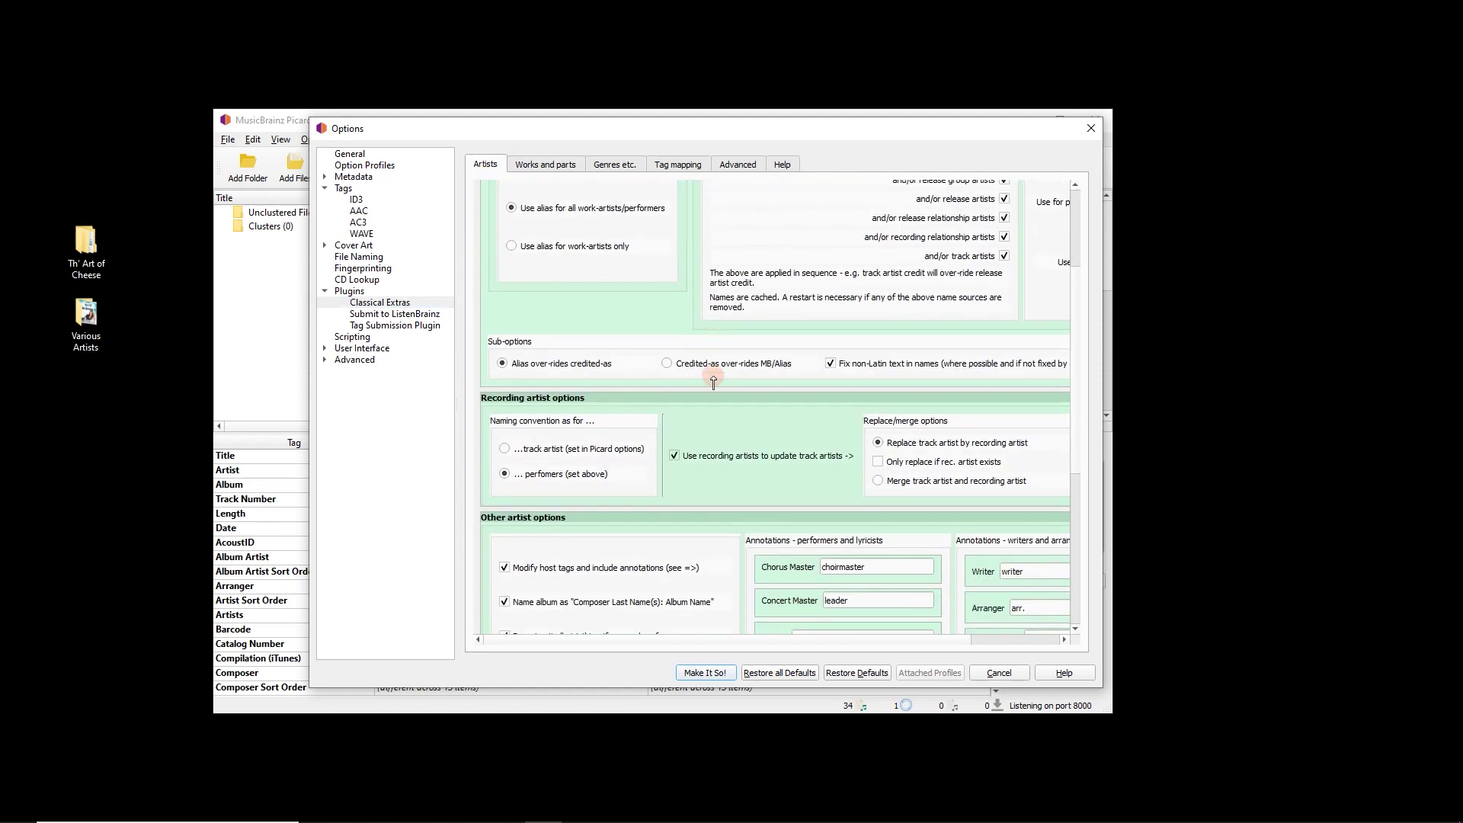
{"action": "scroll", "coordinate": [713, 381], "scroll_direction": "down", "scroll_amount": 3}
{"action": "scroll", "coordinate": [733, 320], "scroll_direction": "up", "scroll_amount": 7}
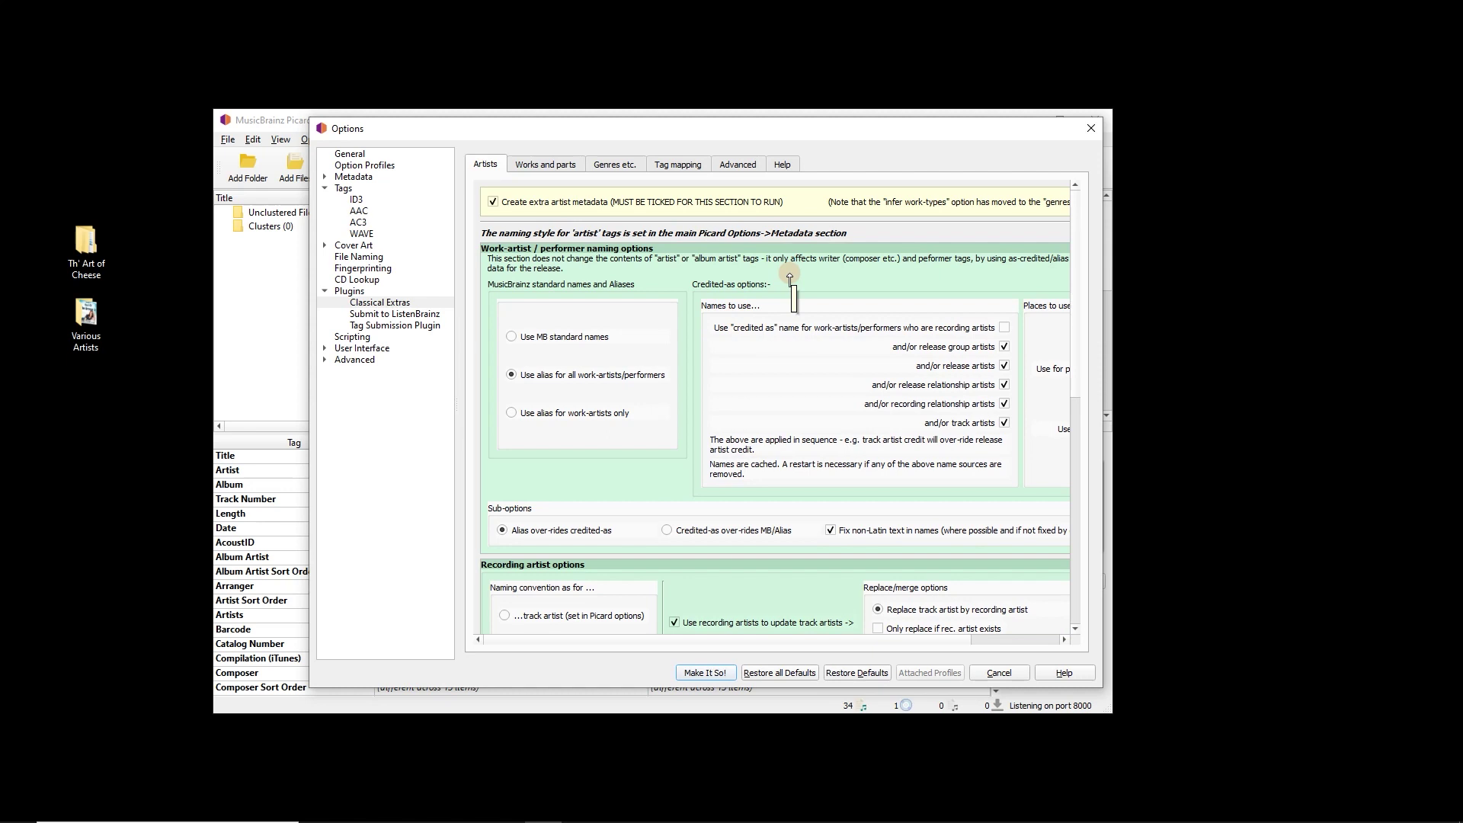
{"action": "left_click", "coordinate": [1091, 128]}
- Load the Th' Art of Cheese folder and look up its Best Pants cluster to match it to a release
{"action": "left_click_drag", "start_coordinate": [86, 242], "coordinate": [259, 252]}
{"action": "left_click", "coordinate": [259, 245]}
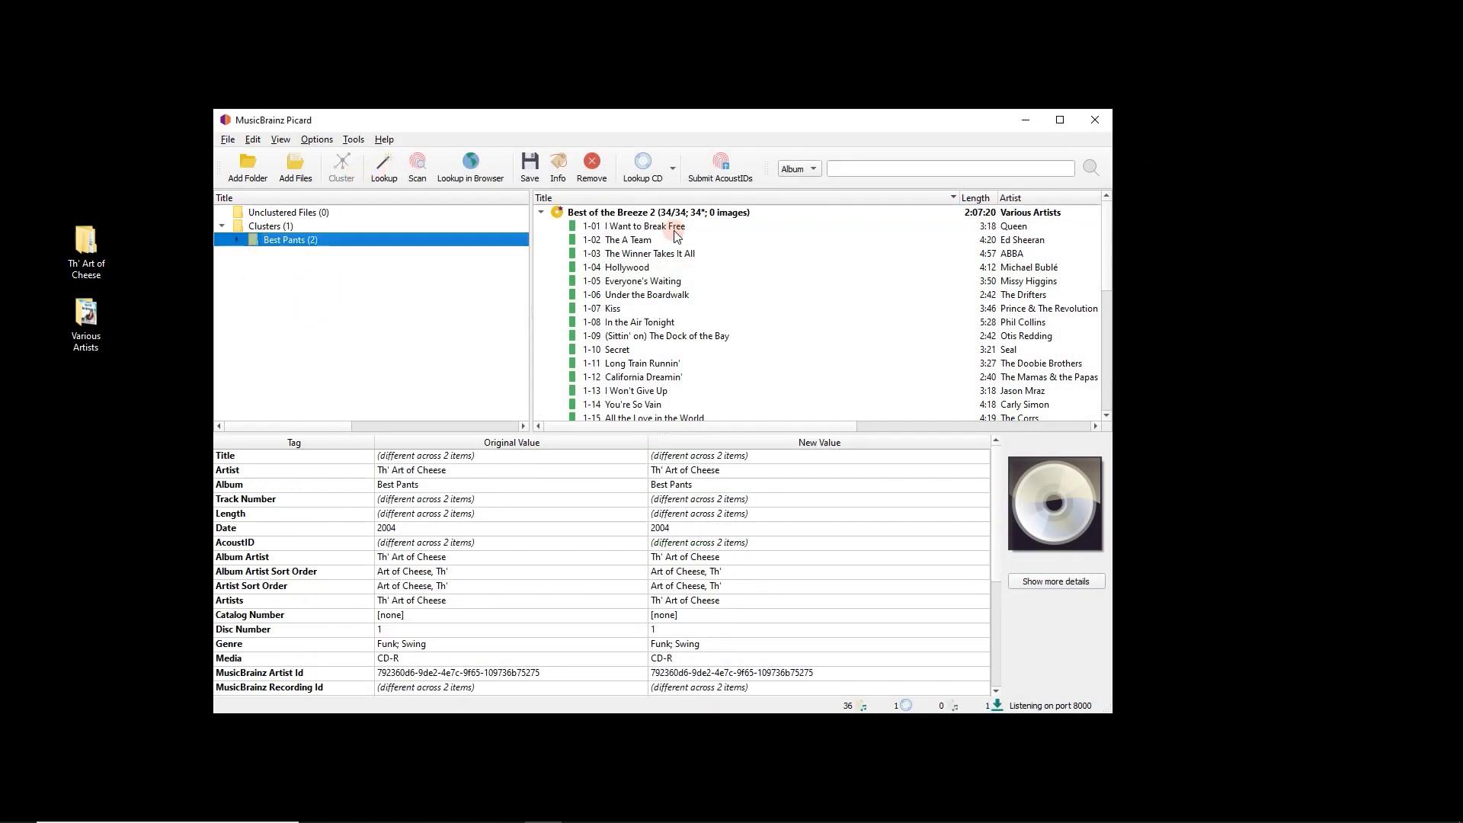
{"action": "key", "text": "ctrl+l"}
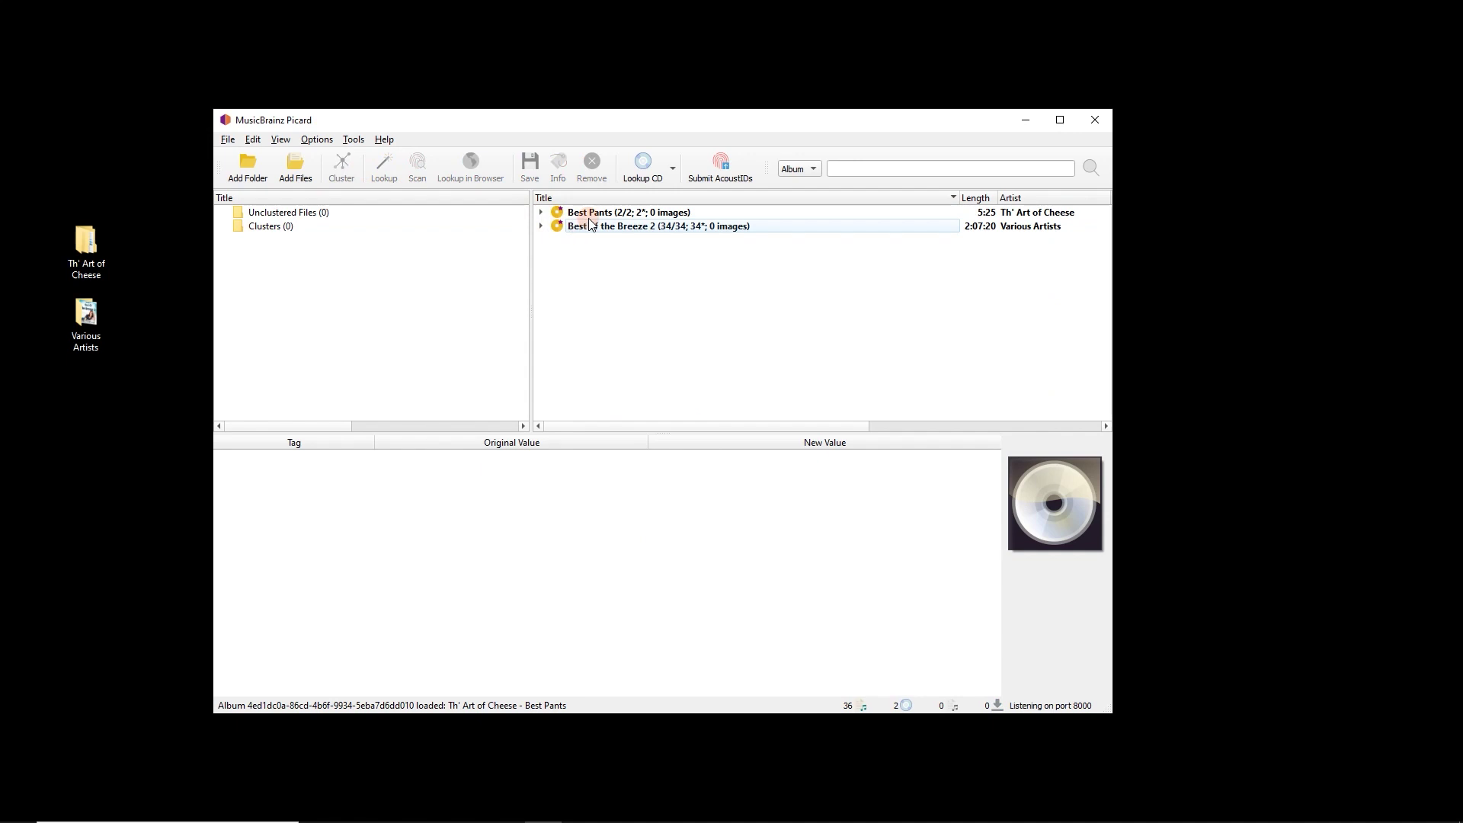
- Reopen and close the options, then review the selectable file naming scripts without switching script
{"action": "left_click", "coordinate": [319, 143]}
{"action": "left_click", "coordinate": [343, 266]}
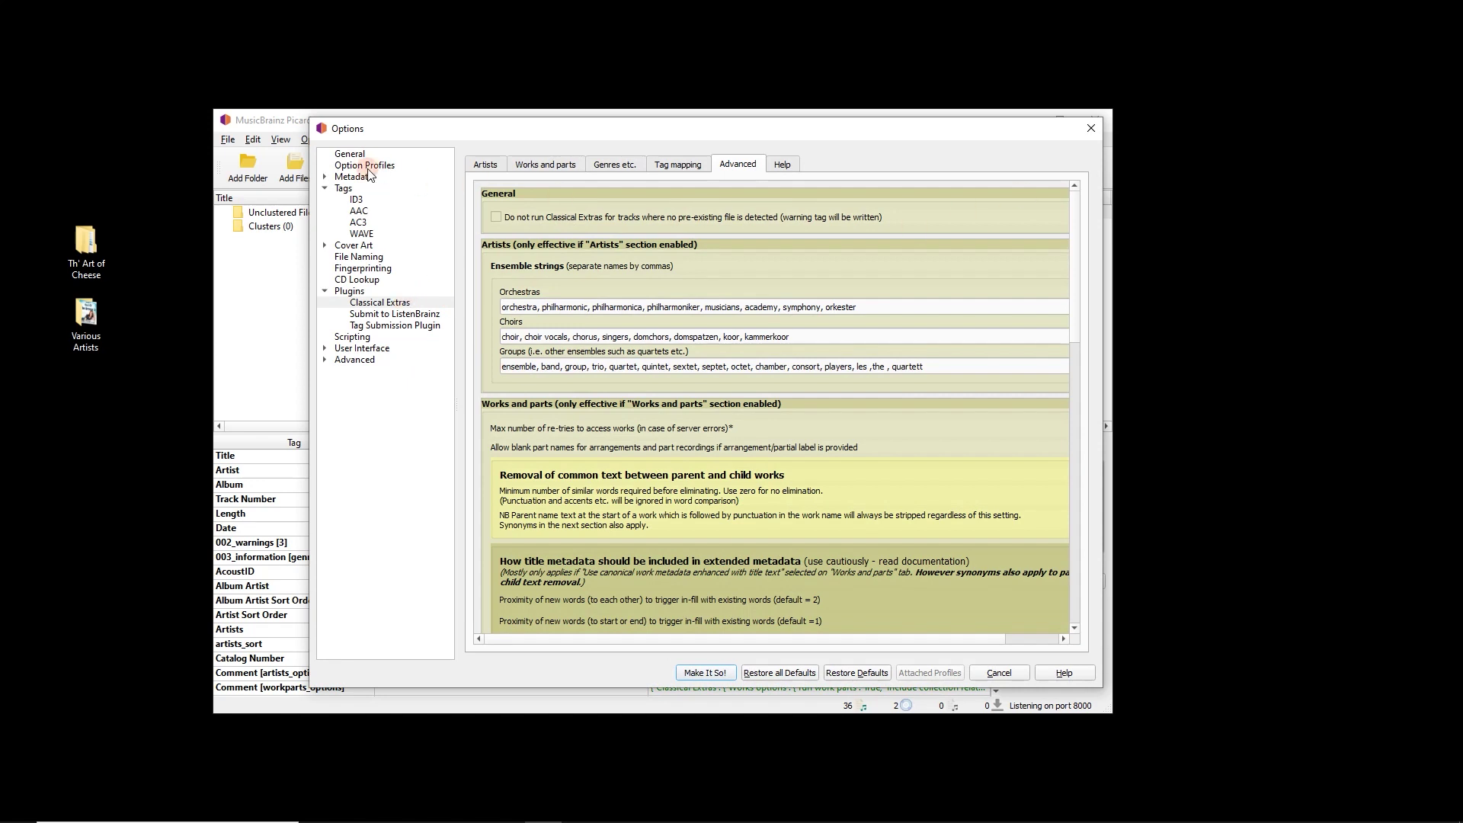
{"action": "left_click", "coordinate": [1091, 128]}
{"action": "left_click", "coordinate": [320, 140]}
{"action": "mouse_move", "coordinate": [423, 211]}
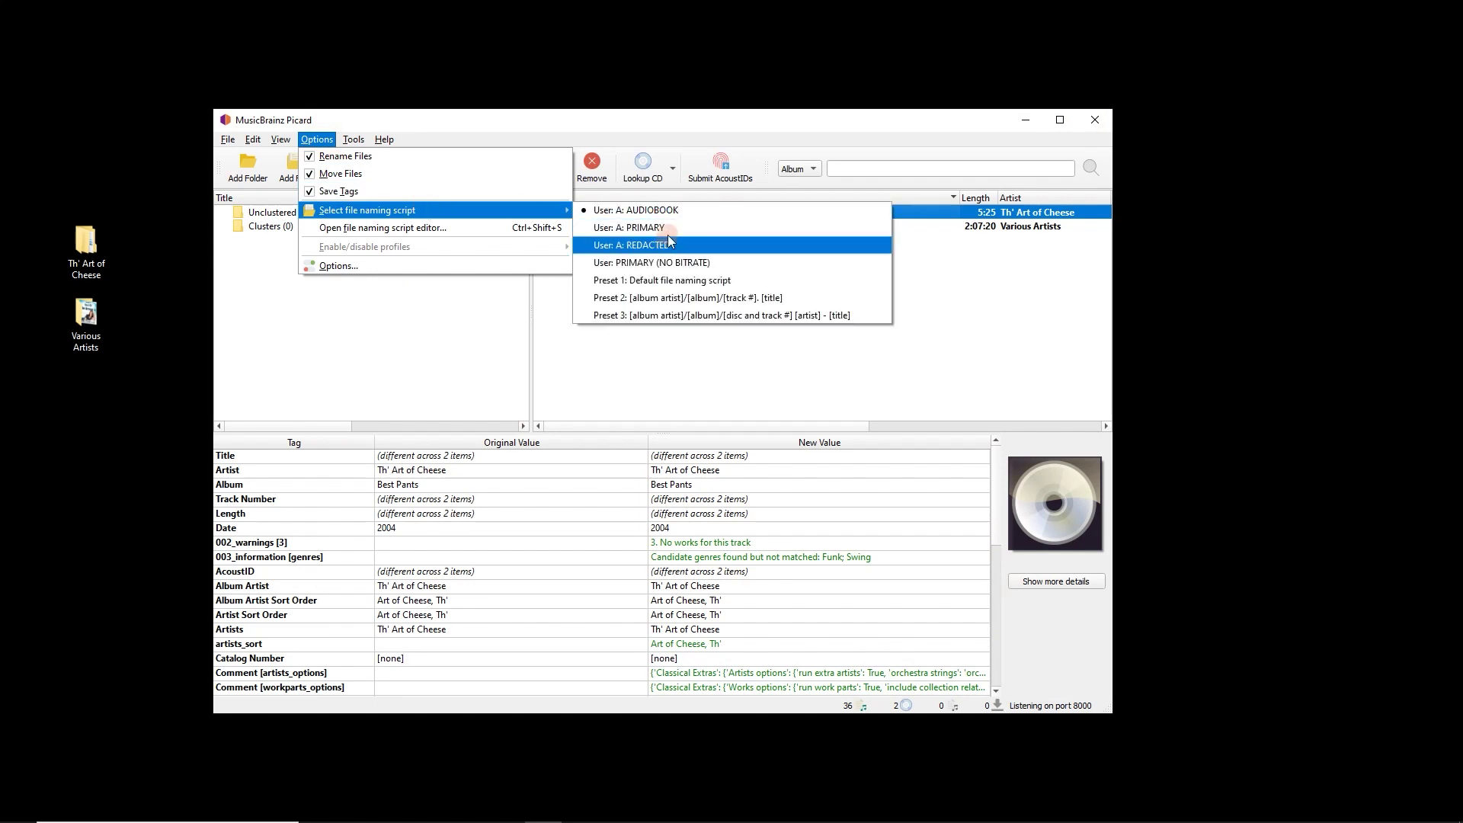
{"action": "left_click", "coordinate": [649, 134]}
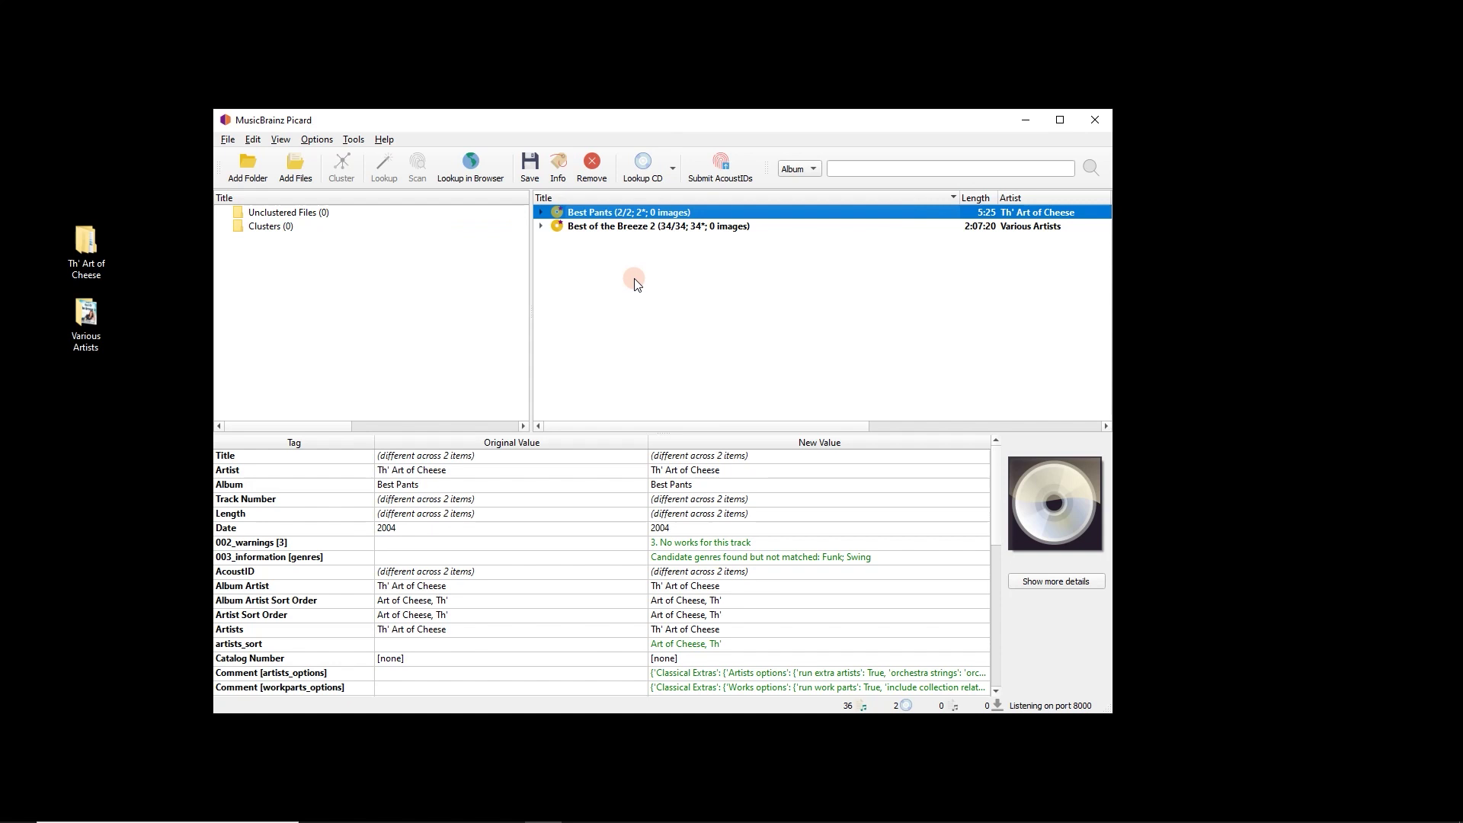